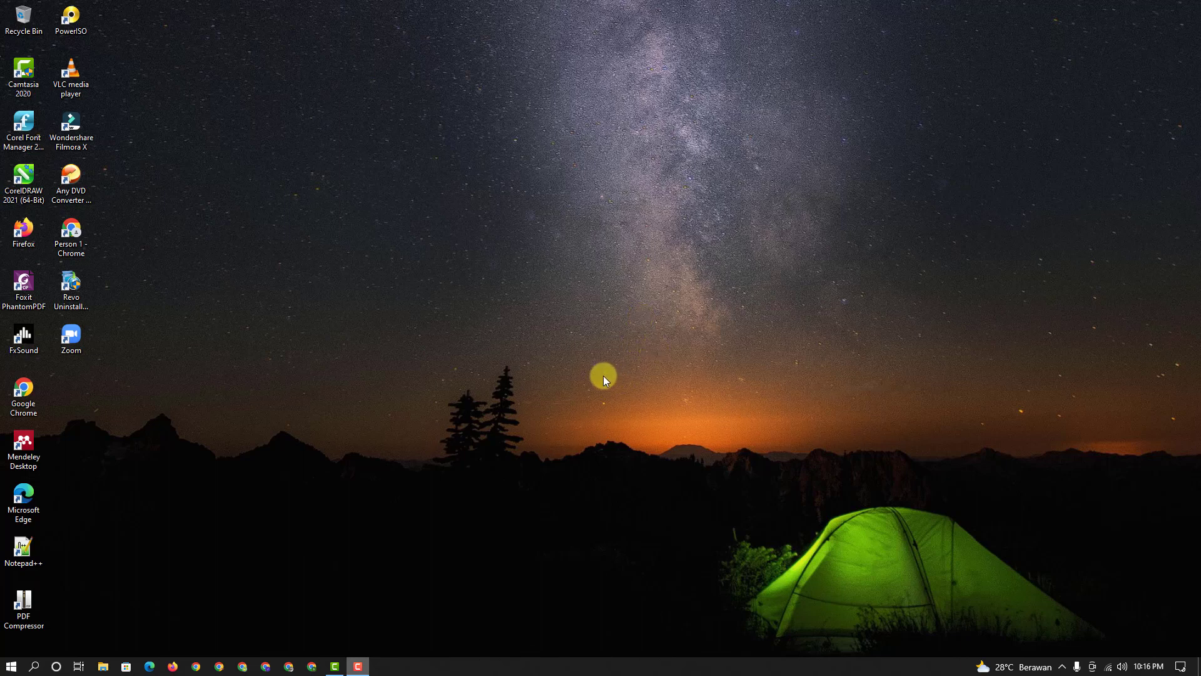
Step: Refresh the desktop, then launch Adobe Photoshop CS5 from the Start menu
{"action": "right_click", "coordinate": [411, 296]}
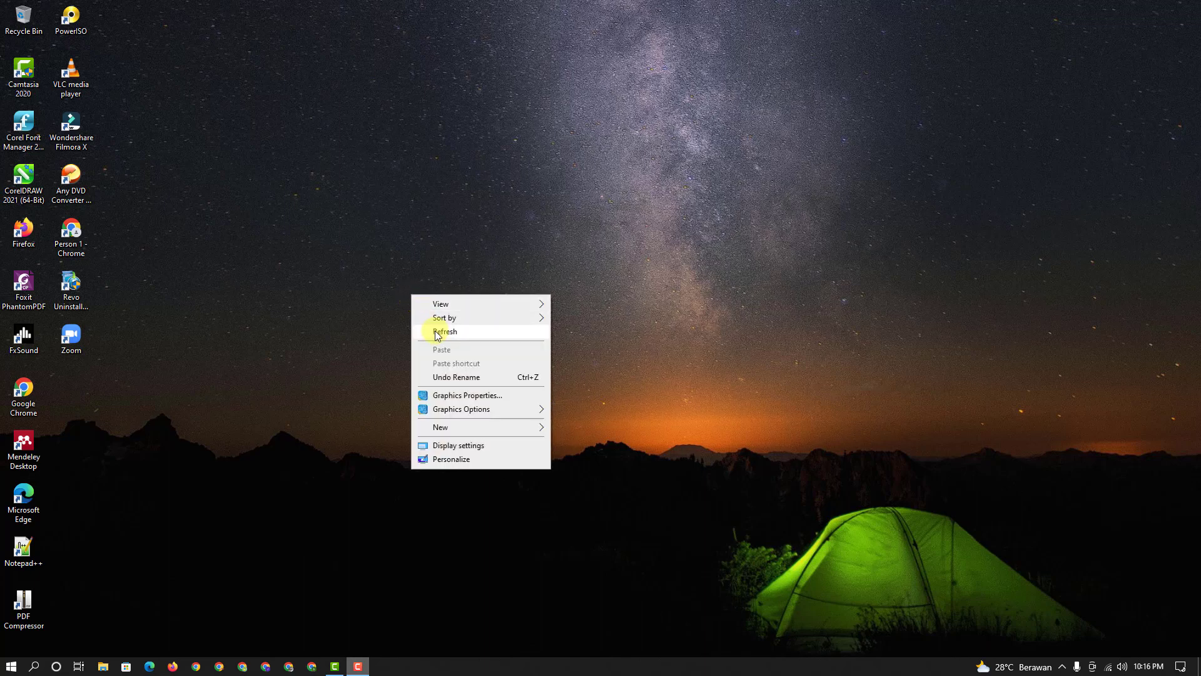
{"action": "left_click", "coordinate": [433, 328]}
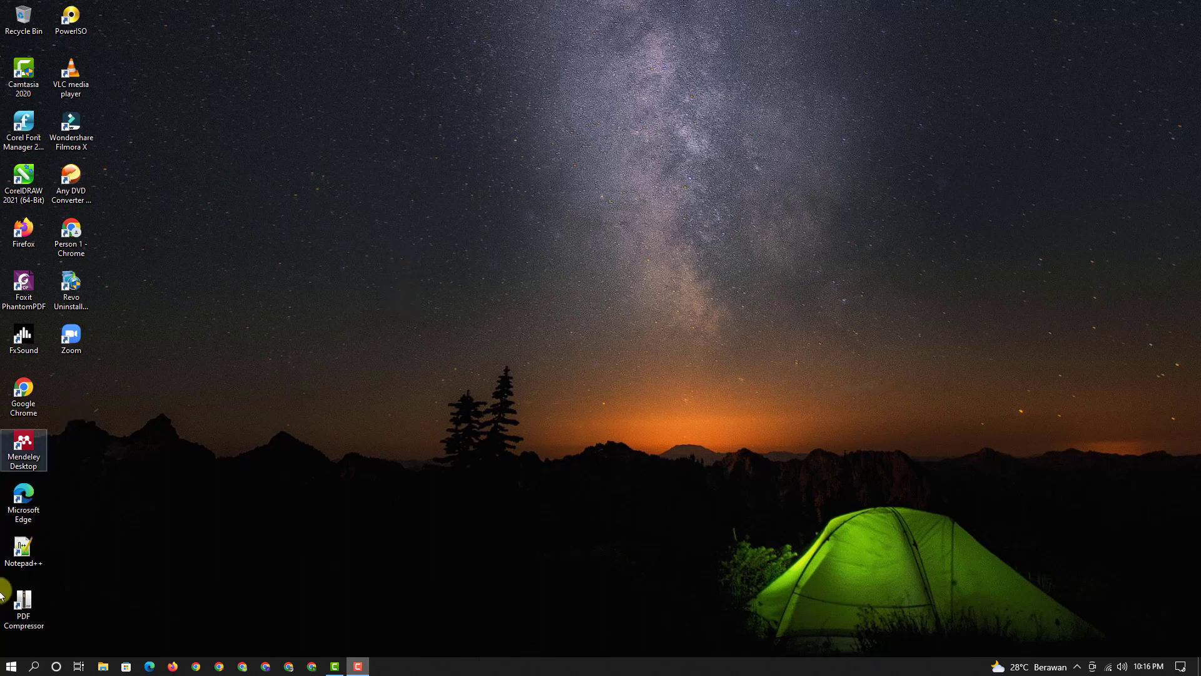
{"action": "left_click", "coordinate": [12, 666]}
{"action": "left_click", "coordinate": [71, 588]}
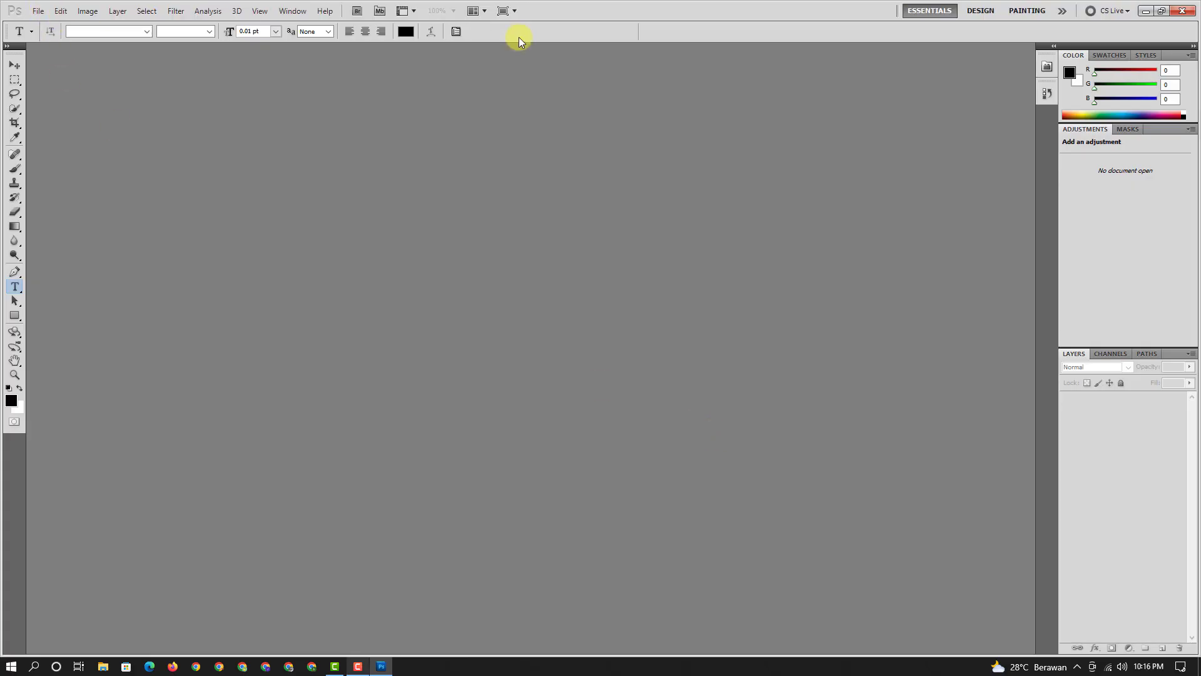
Step: Open person-icons-131310.png from D:\Konten\Icon
{"action": "left_click", "coordinate": [38, 10]}
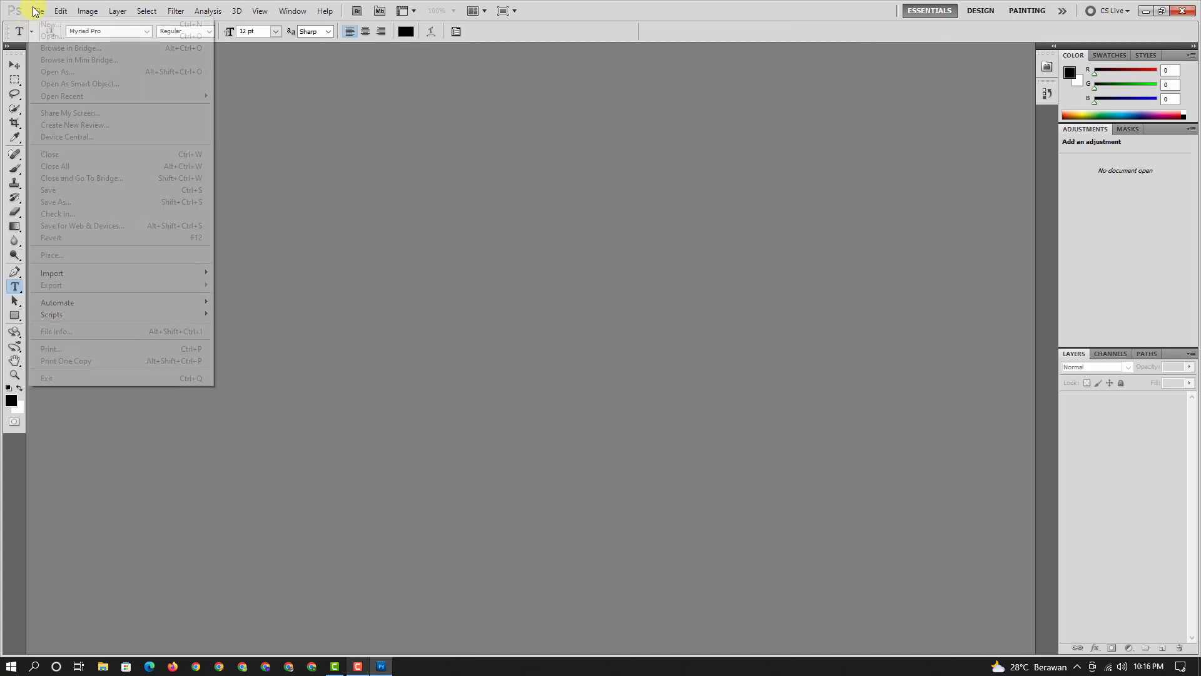
{"action": "left_click", "coordinate": [419, 284]}
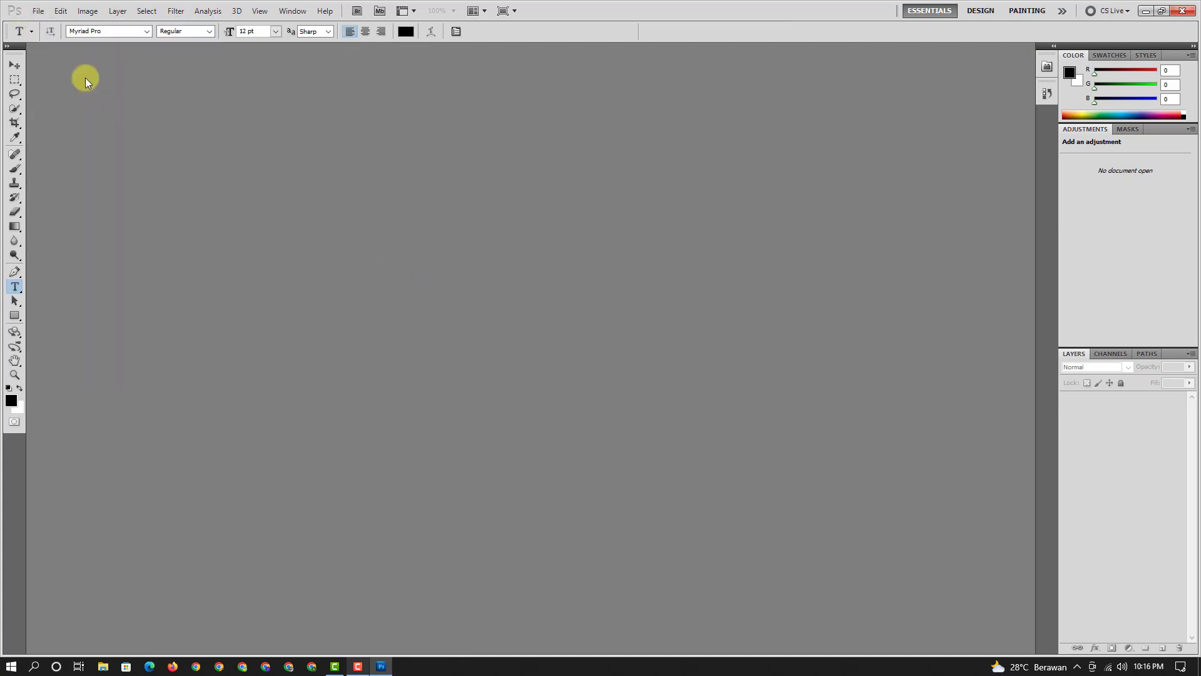
{"action": "left_click", "coordinate": [37, 11]}
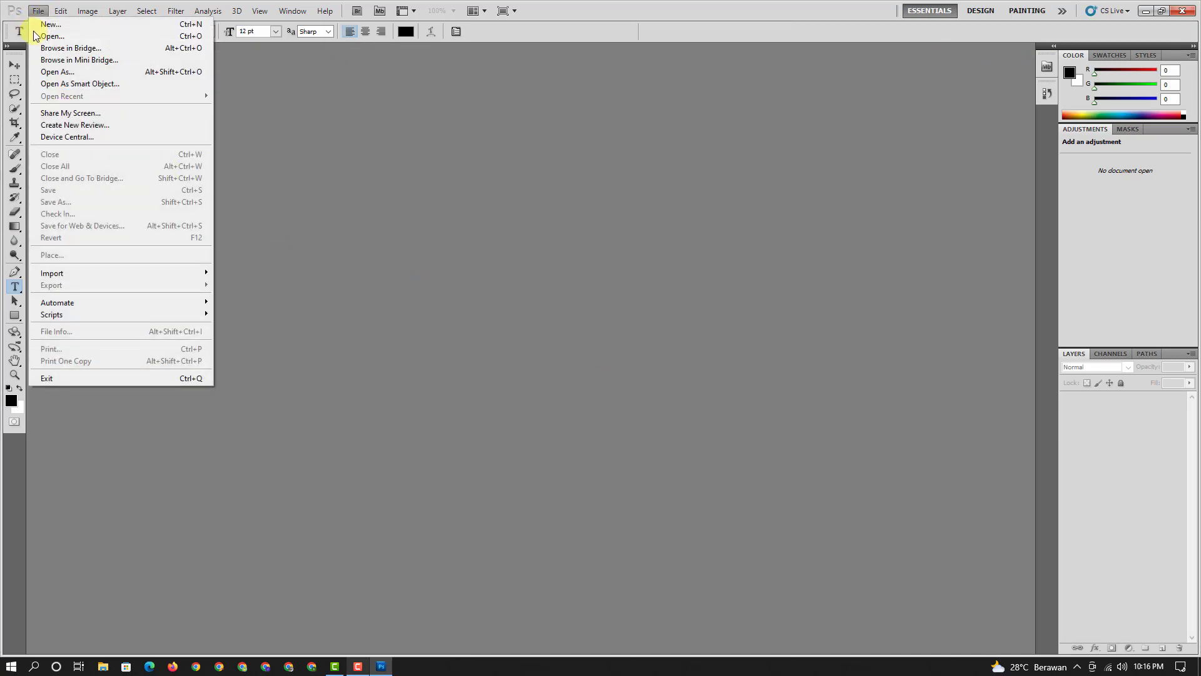
{"action": "left_click", "coordinate": [50, 36]}
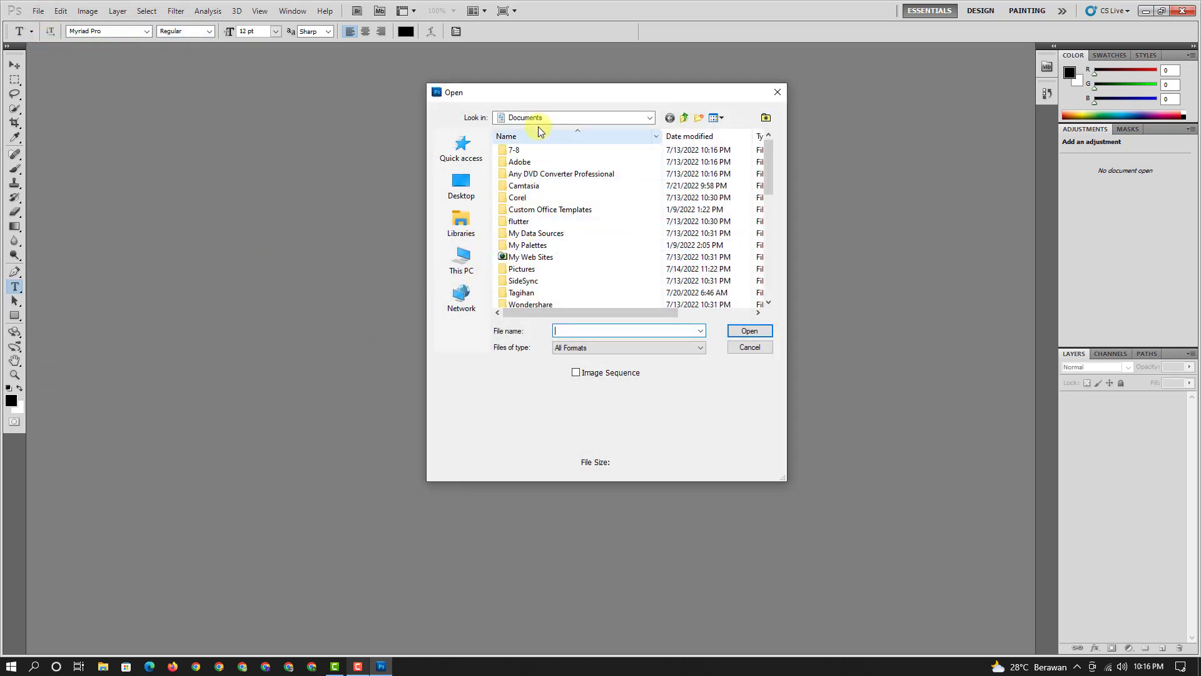
{"action": "left_click", "coordinate": [538, 118]}
{"action": "left_click", "coordinate": [532, 293]}
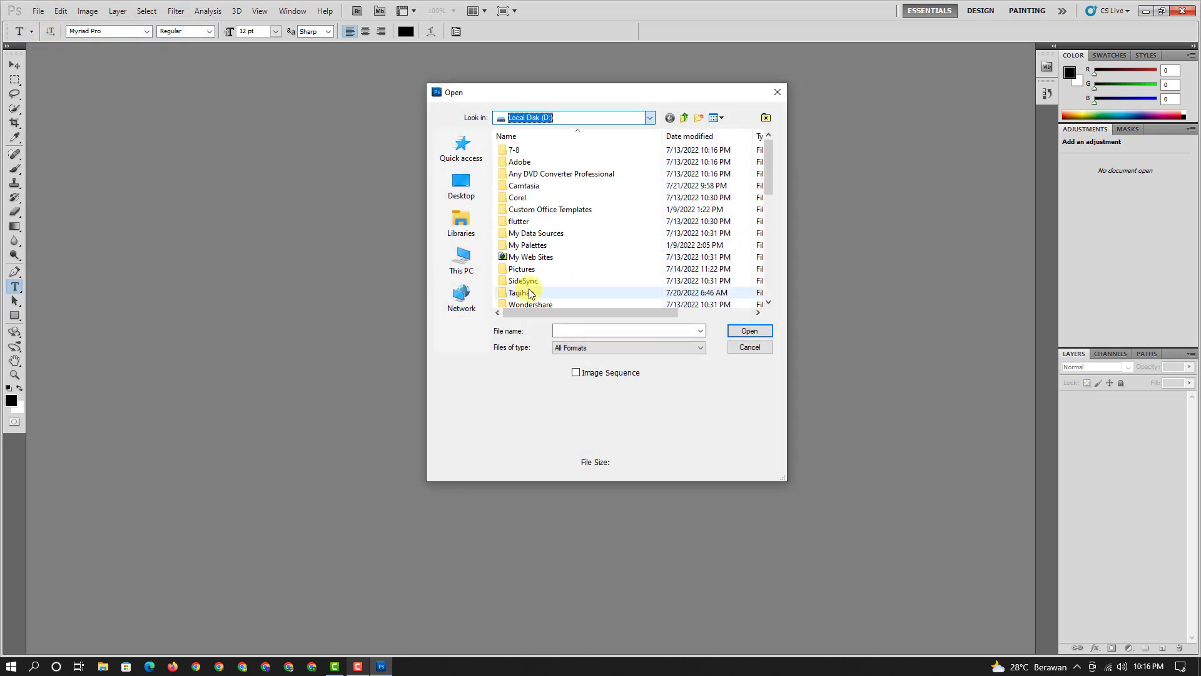
{"action": "double_click", "coordinate": [519, 150]}
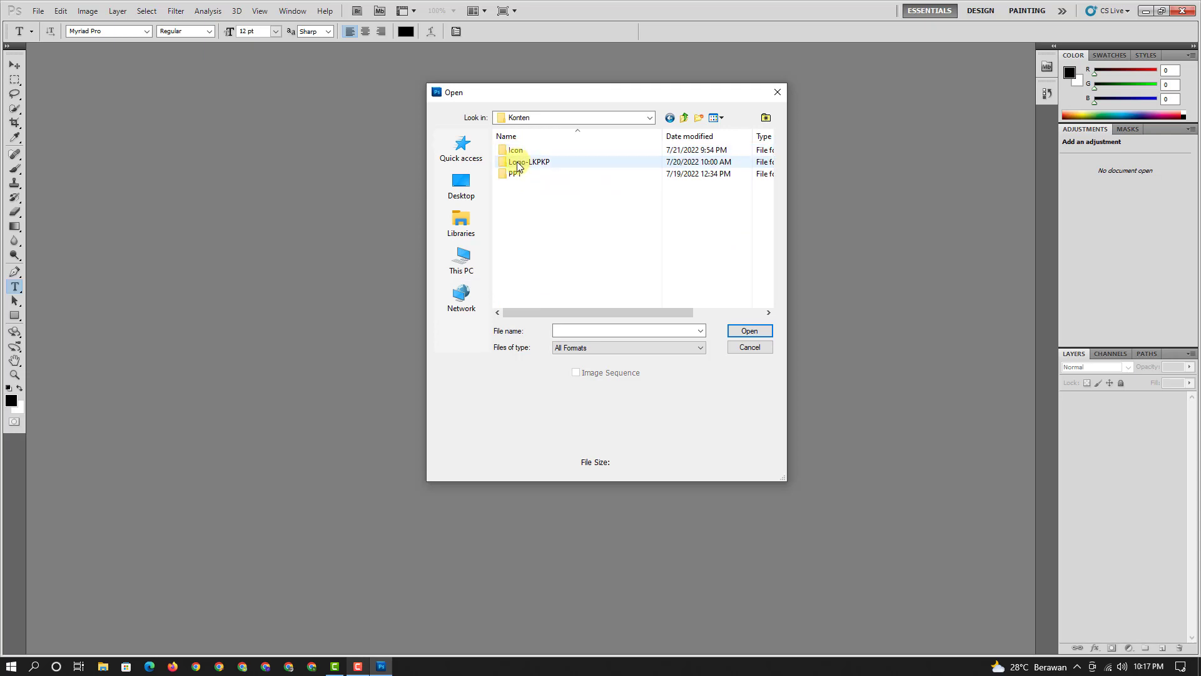
{"action": "double_click", "coordinate": [516, 151]}
{"action": "double_click", "coordinate": [530, 179]}
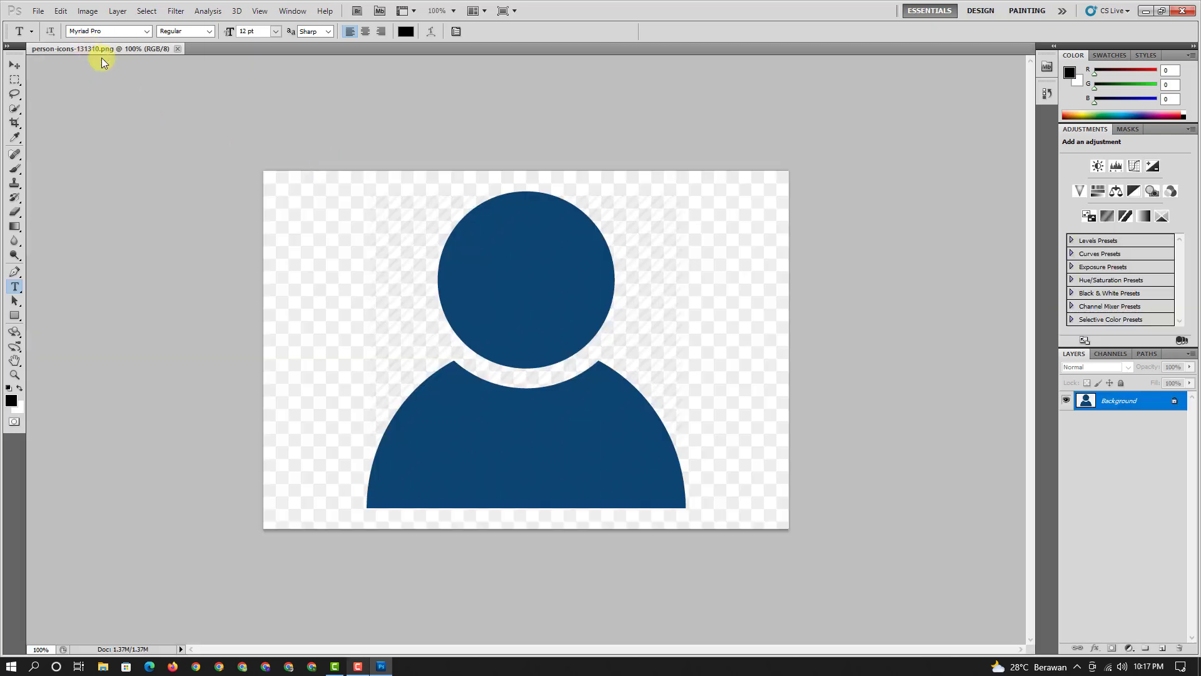
Step: Float the image in its own window and position it near the workspace centre
{"action": "left_click_drag", "start_coordinate": [98, 54], "coordinate": [288, 122]}
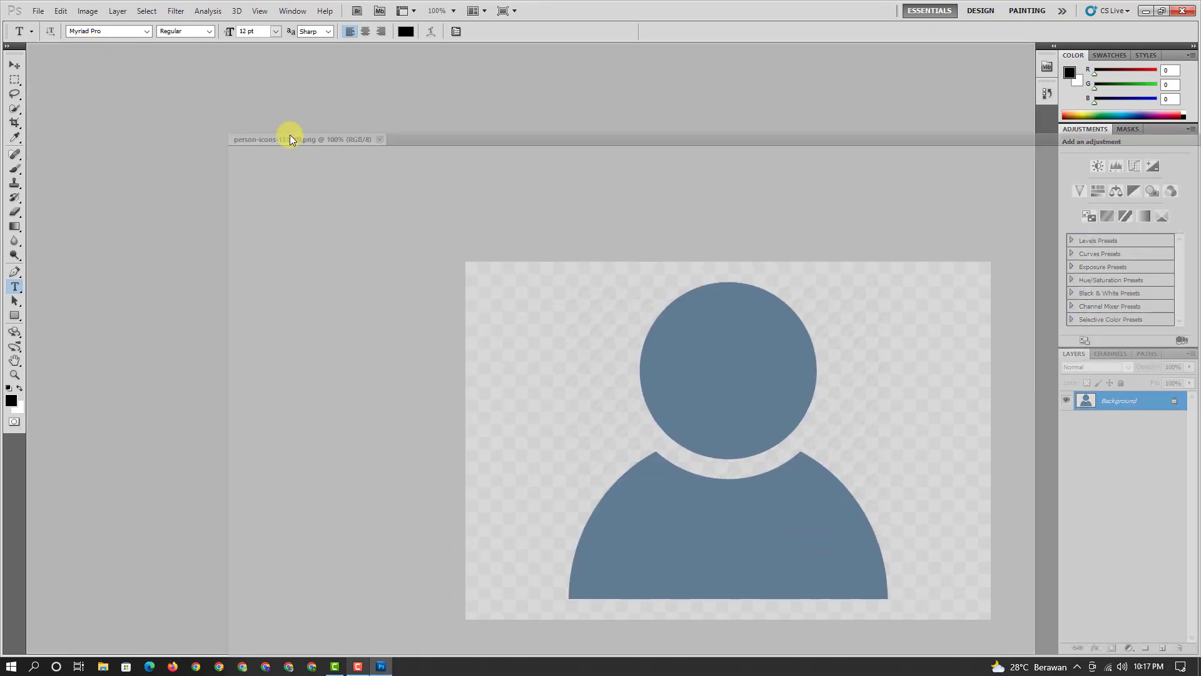
{"action": "left_click_drag", "start_coordinate": [486, 115], "coordinate": [704, 90]}
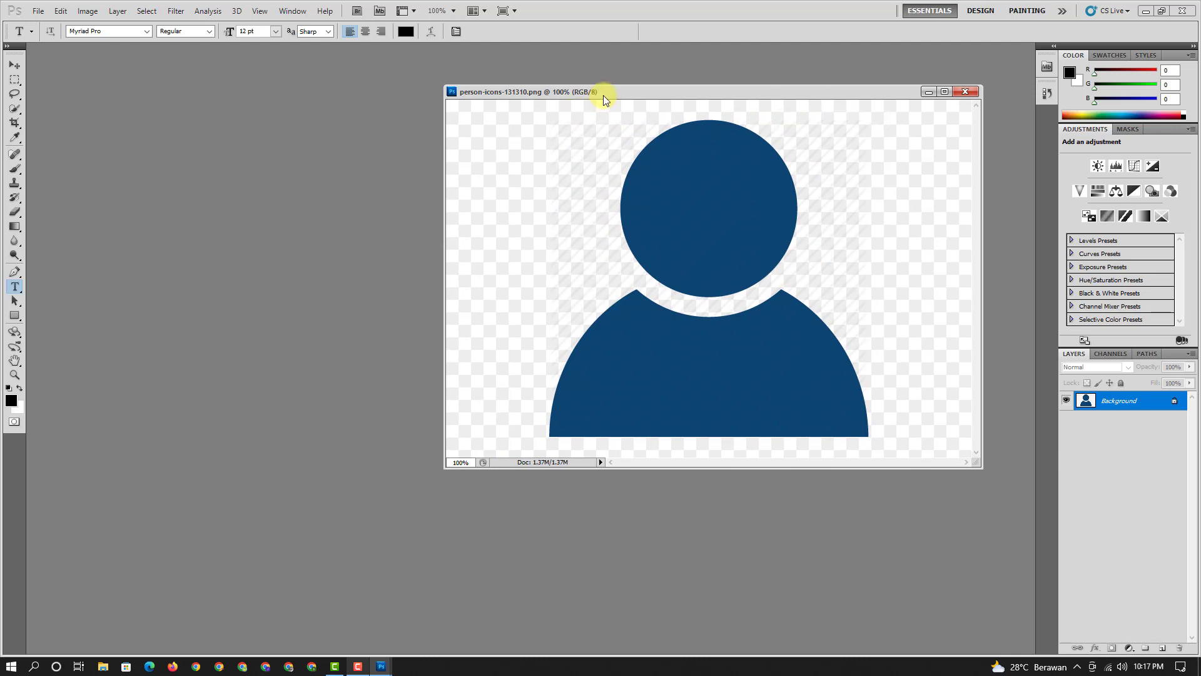
{"action": "left_click_drag", "start_coordinate": [603, 95], "coordinate": [607, 80]}
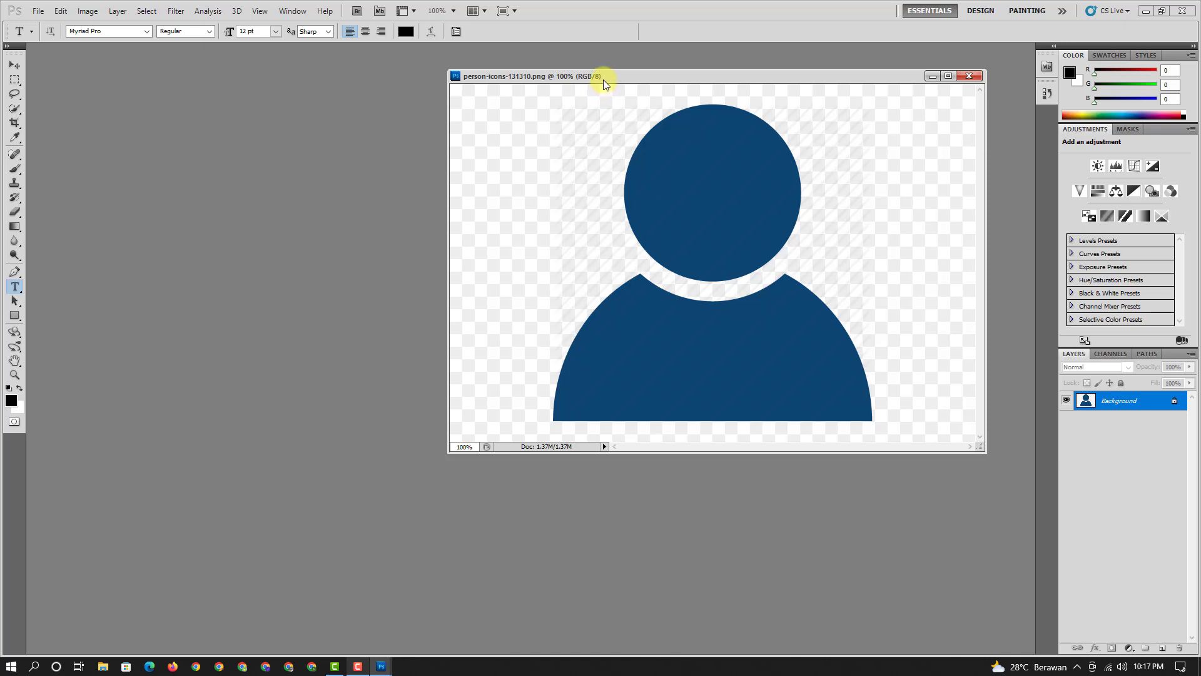
{"action": "left_click_drag", "start_coordinate": [603, 80], "coordinate": [632, 71]}
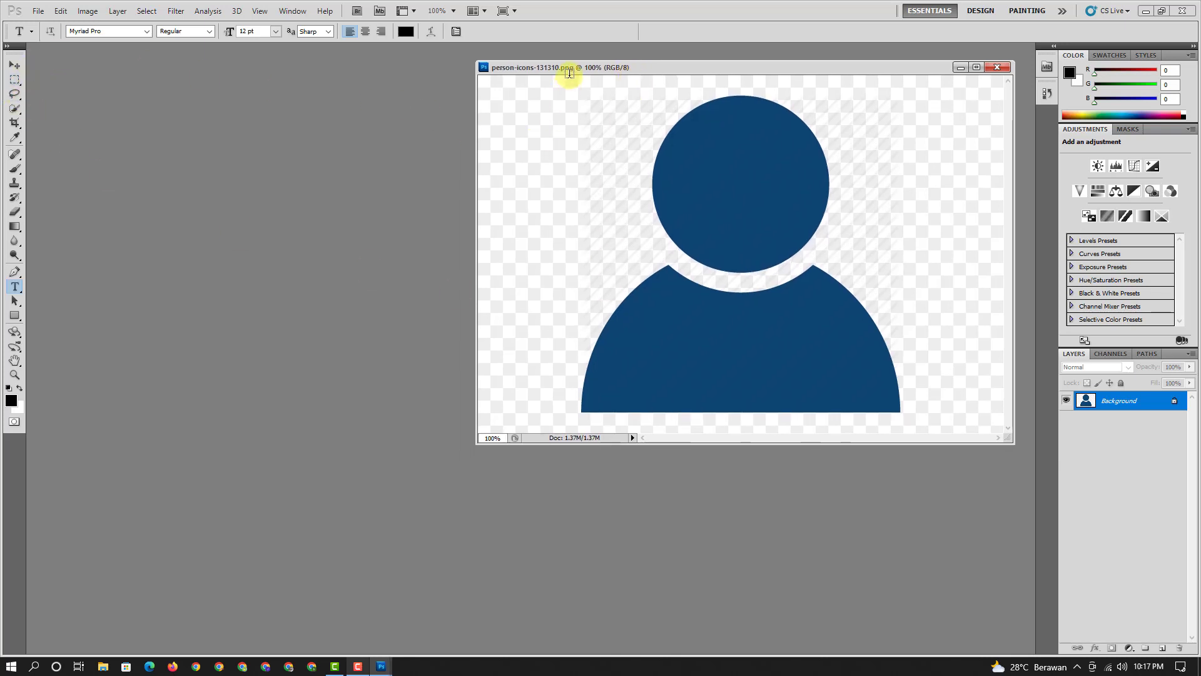
{"action": "left_click_drag", "start_coordinate": [569, 70], "coordinate": [491, 70]}
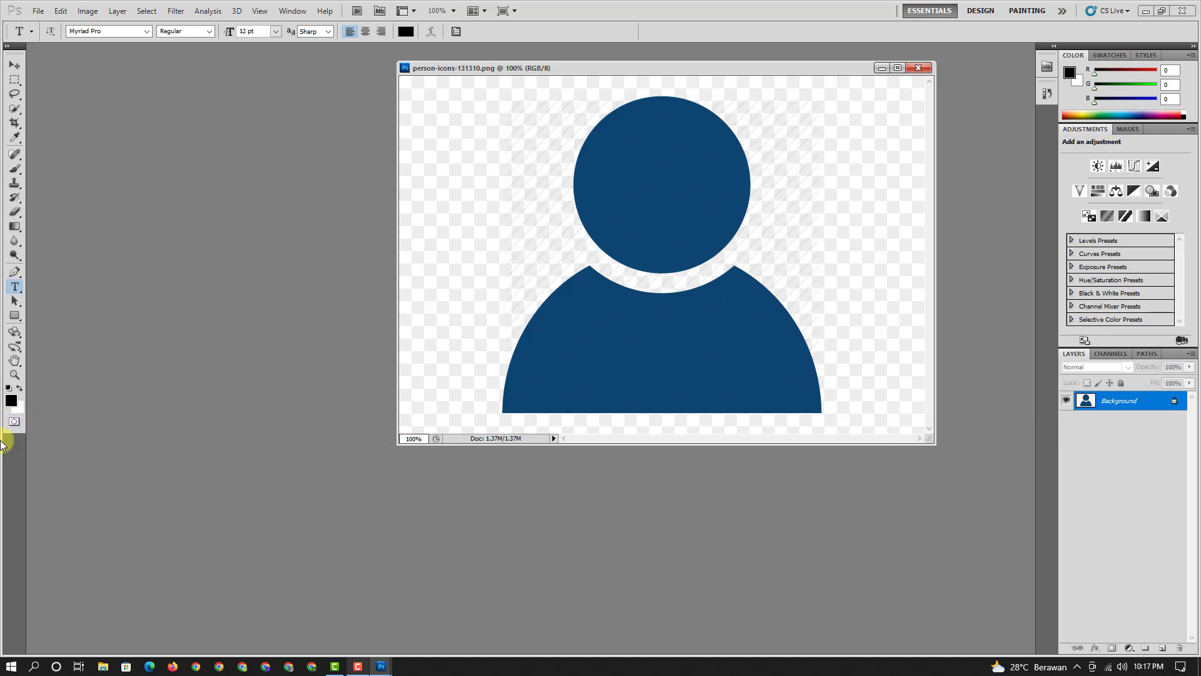
Step: Set the foreground colour to red b20303
{"action": "left_click", "coordinate": [11, 401]}
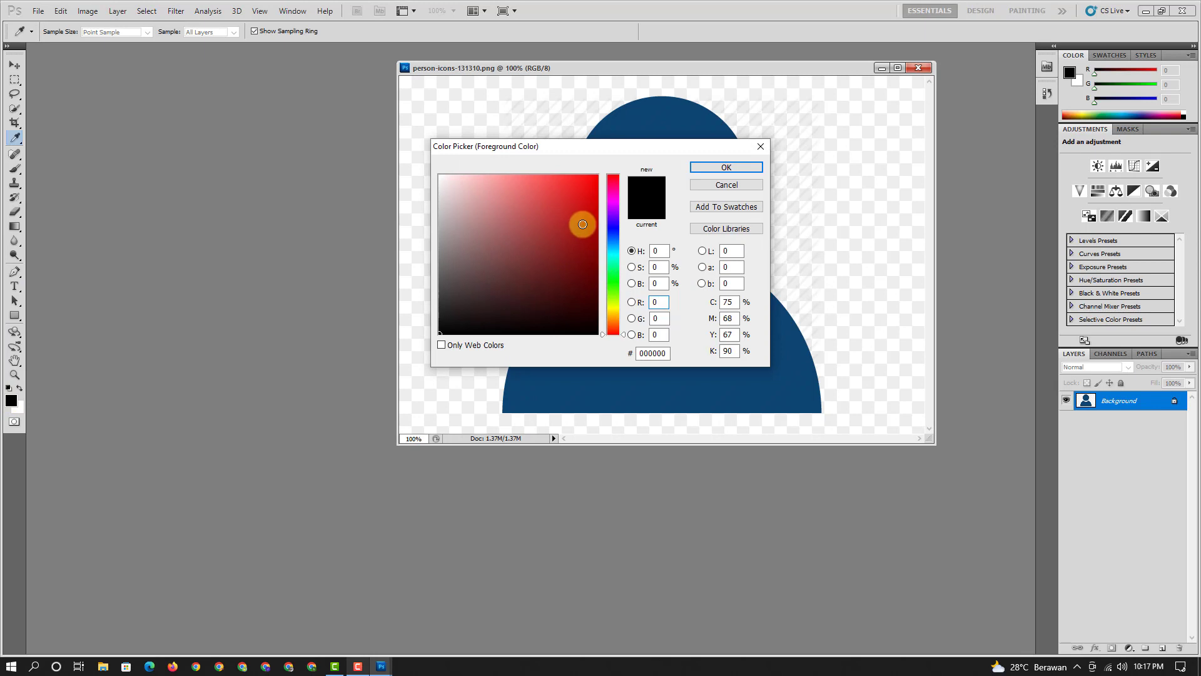
{"action": "left_click_drag", "start_coordinate": [579, 223], "coordinate": [595, 223]}
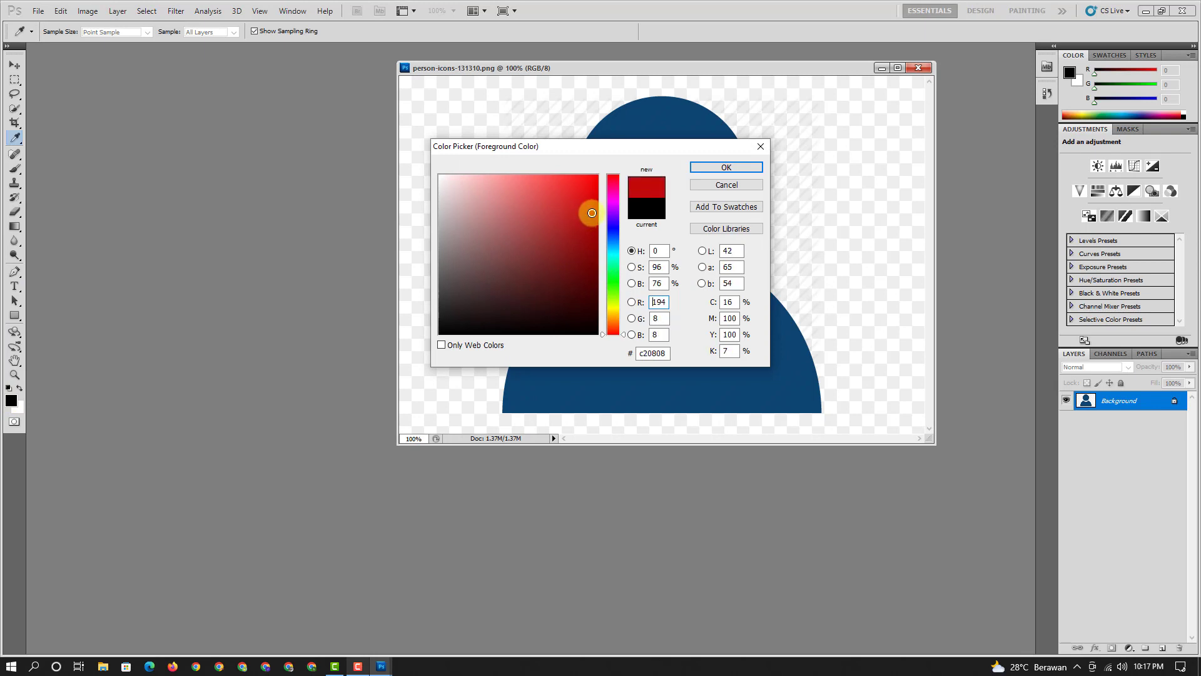
{"action": "left_click", "coordinate": [726, 183]}
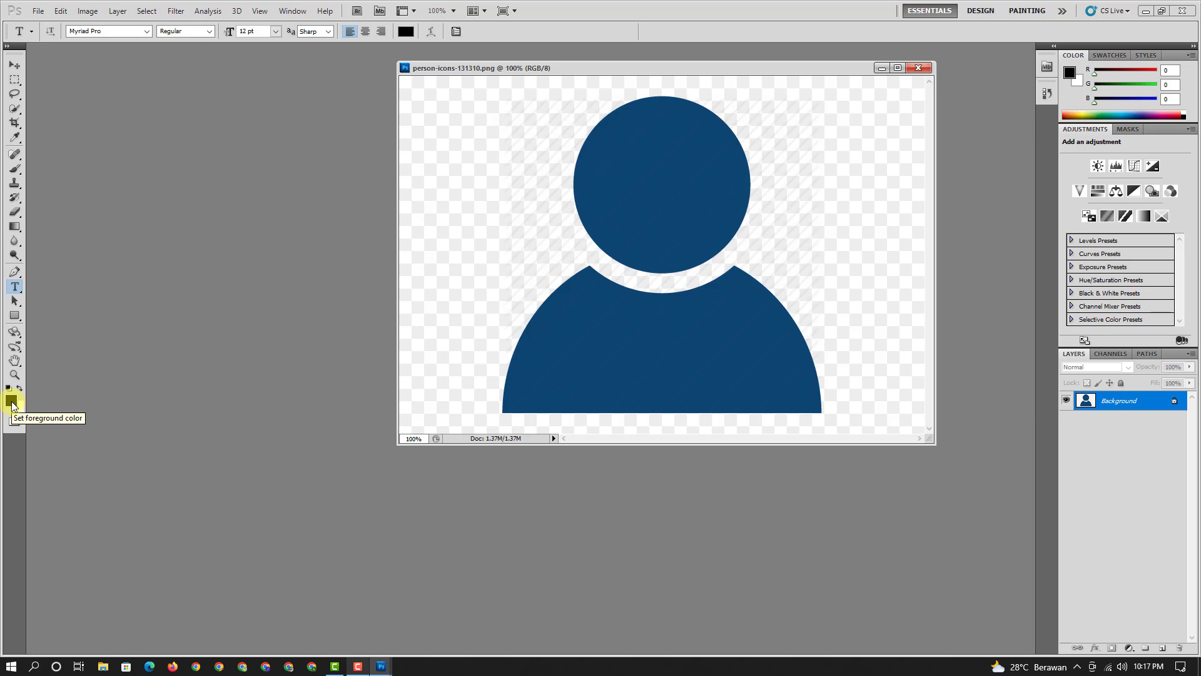
{"action": "left_click", "coordinate": [11, 405]}
{"action": "left_click", "coordinate": [580, 229]}
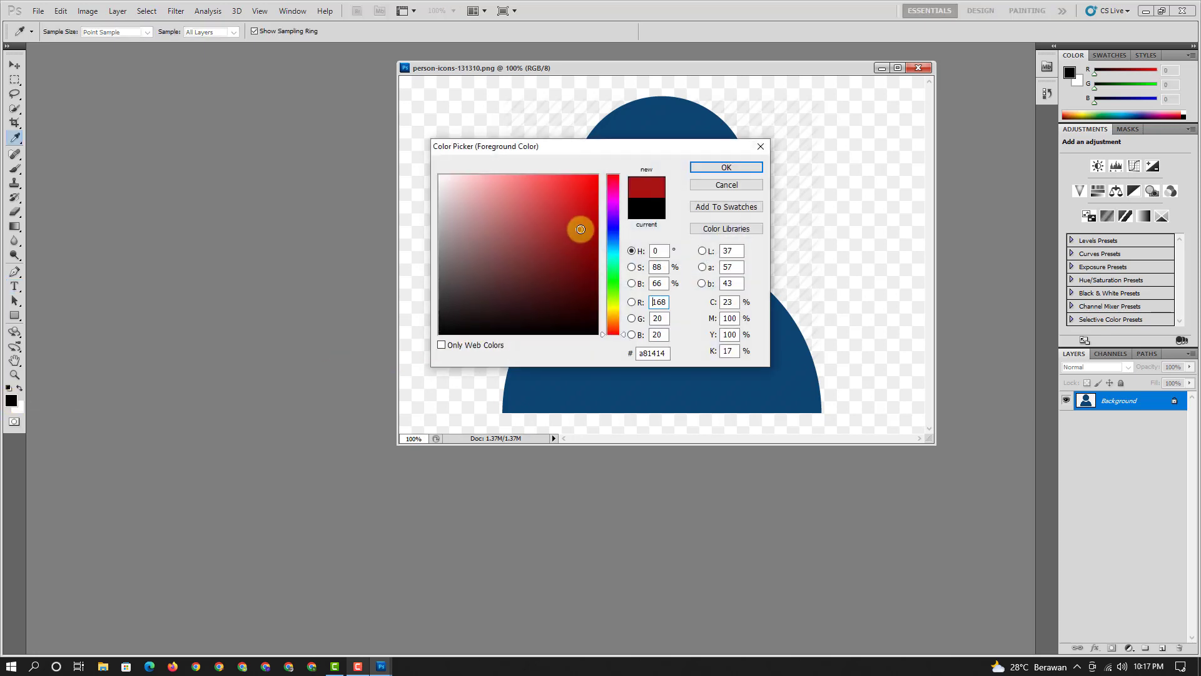
{"action": "left_click_drag", "start_coordinate": [580, 229], "coordinate": [596, 223]}
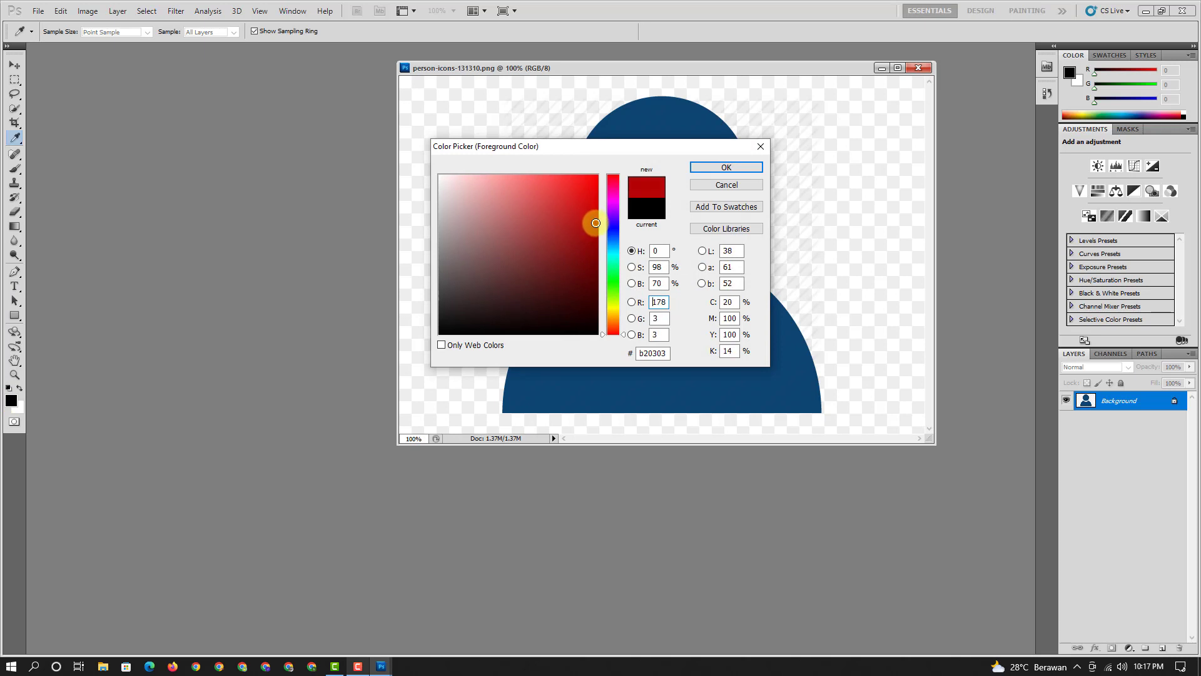
{"action": "left_click", "coordinate": [738, 170]}
{"action": "key", "text": "t"}
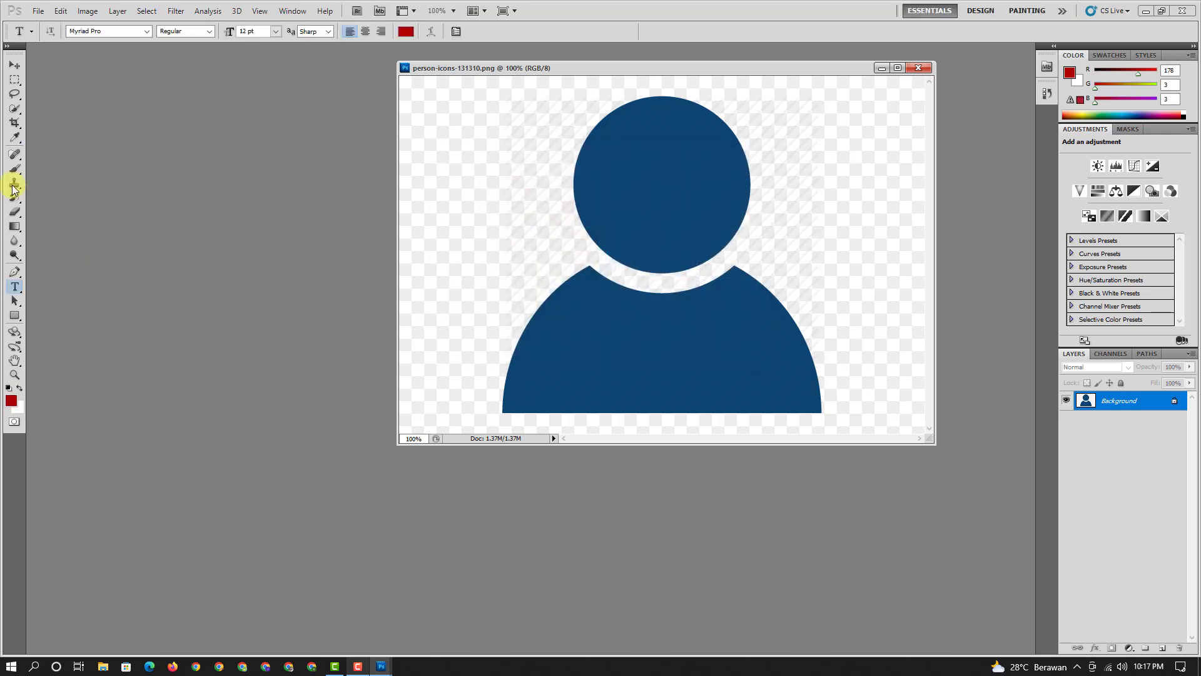
Step: Try a Paint Bucket fill around the icon, undo it, and cancel converting the Background layer
{"action": "left_click", "coordinate": [11, 233]}
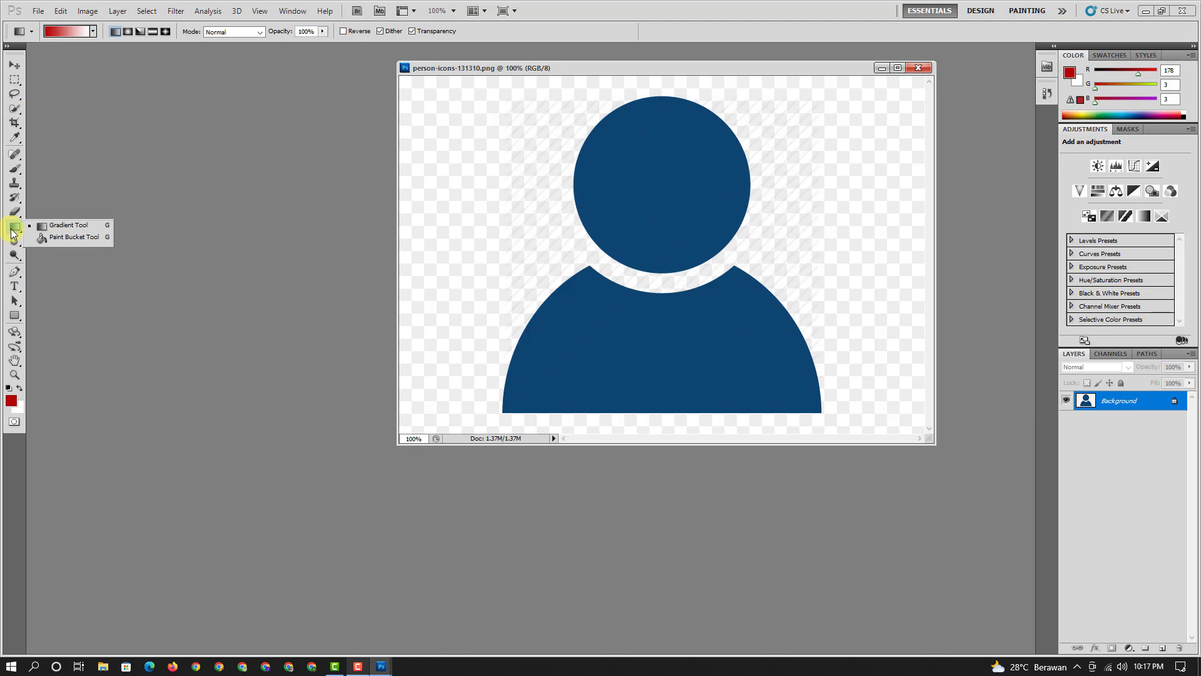
{"action": "left_click", "coordinate": [11, 231]}
{"action": "left_click", "coordinate": [11, 231]}
{"action": "left_click", "coordinate": [54, 237]}
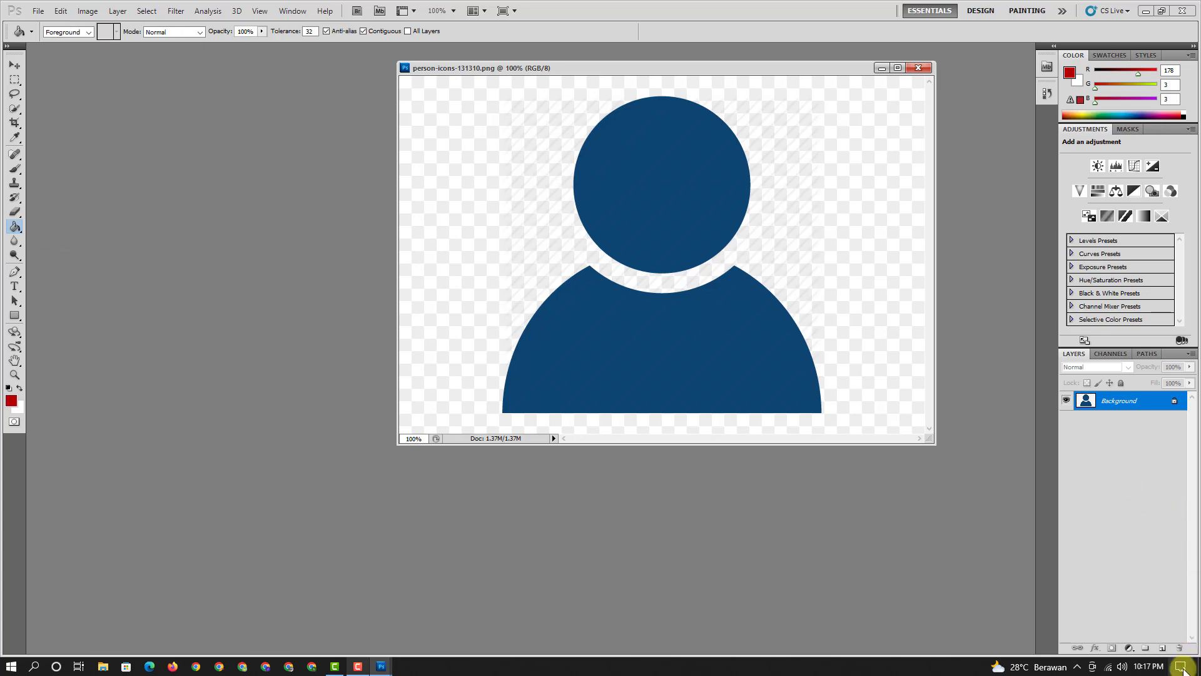
{"action": "left_click", "coordinate": [862, 302]}
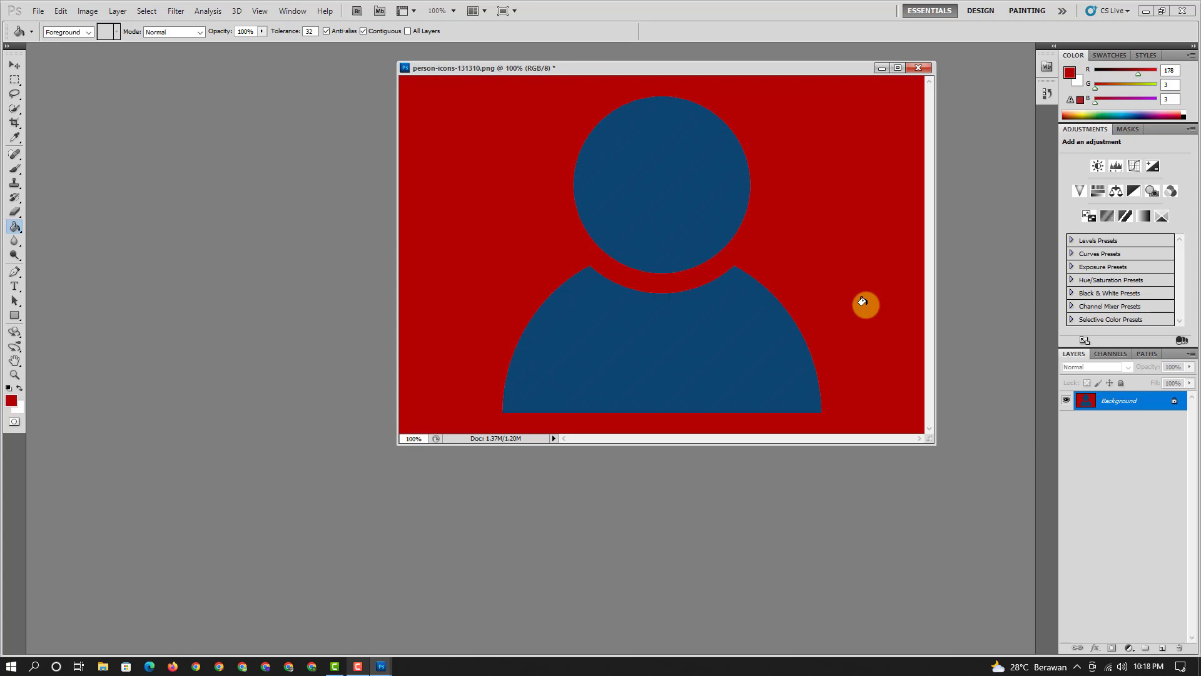
{"action": "key", "text": "ctrl+z"}
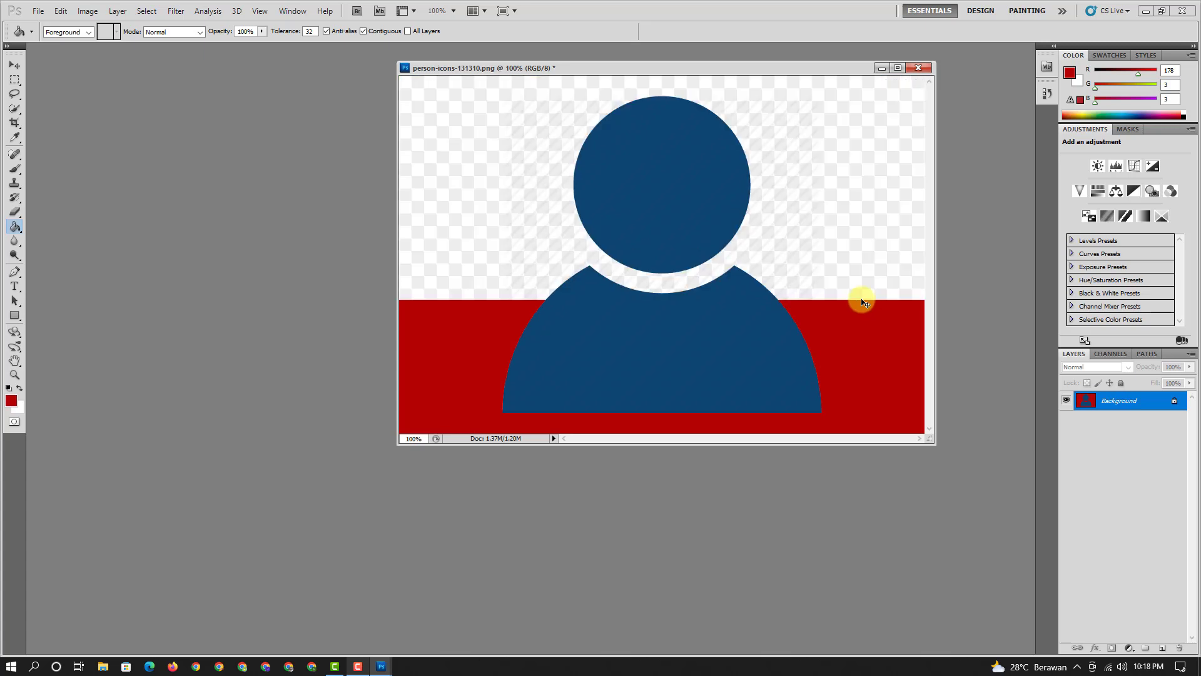
{"action": "double_click", "coordinate": [1086, 405]}
{"action": "left_click", "coordinate": [708, 233]}
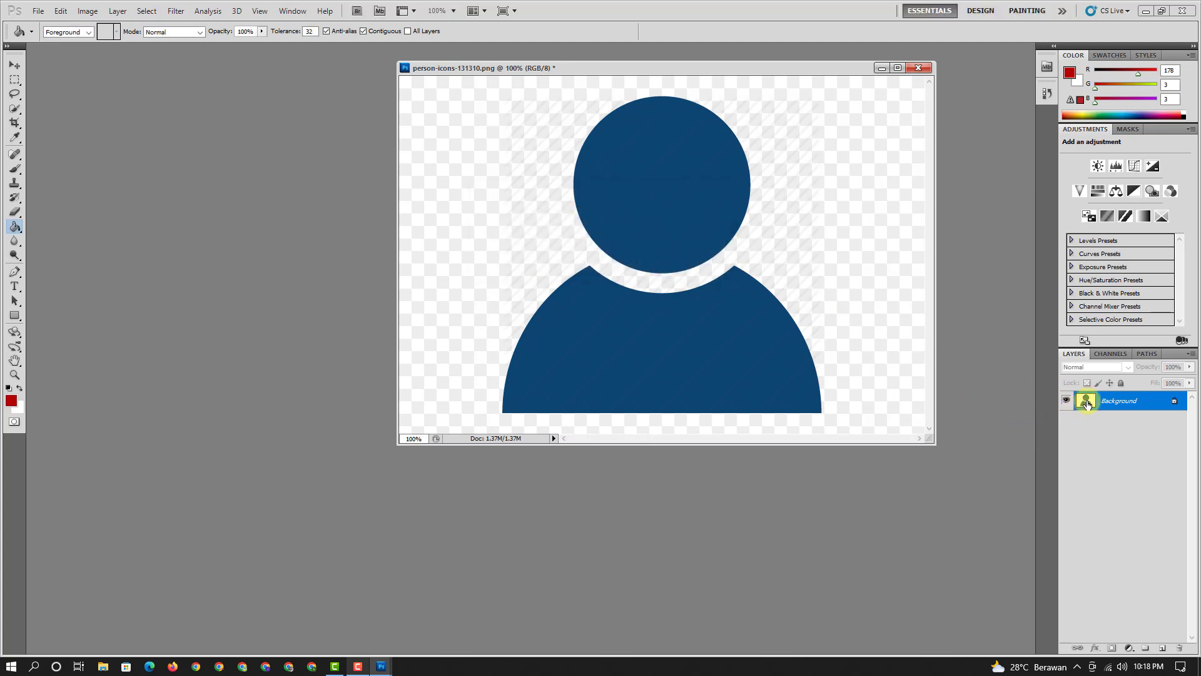
Step: Convert Background to Layer 0, add a new Layer 1 and move it below Layer 0
{"action": "double_click", "coordinate": [1086, 404]}
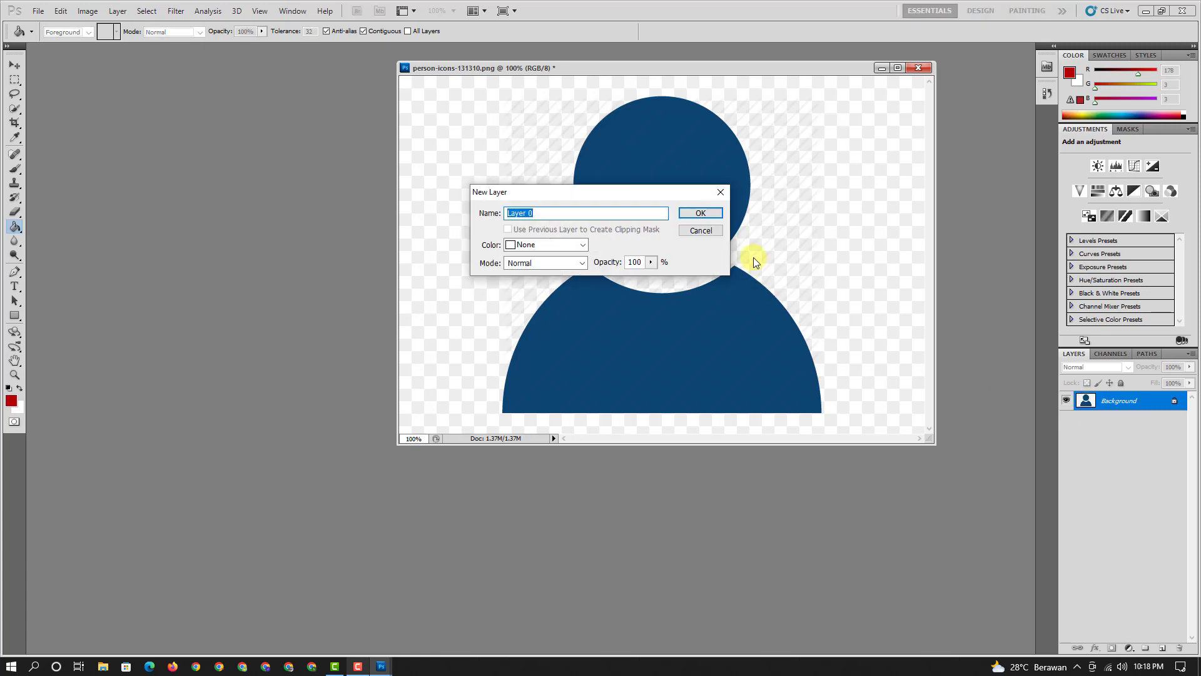
{"action": "left_click", "coordinate": [701, 214]}
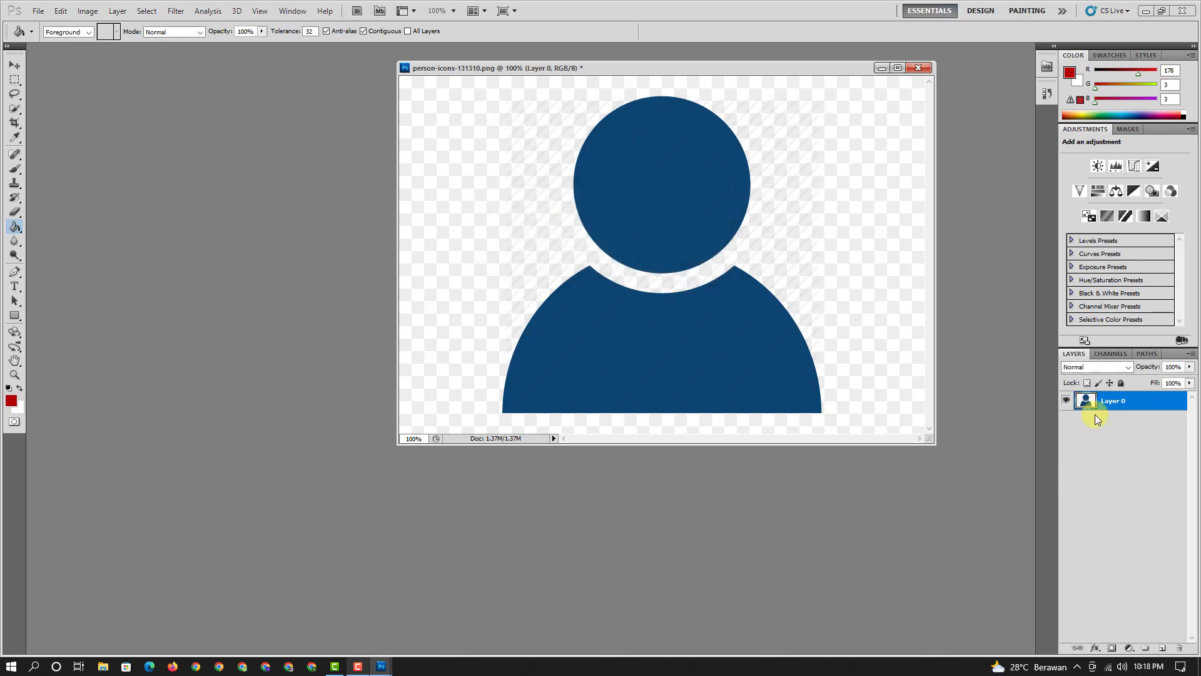
{"action": "left_click", "coordinate": [1162, 654]}
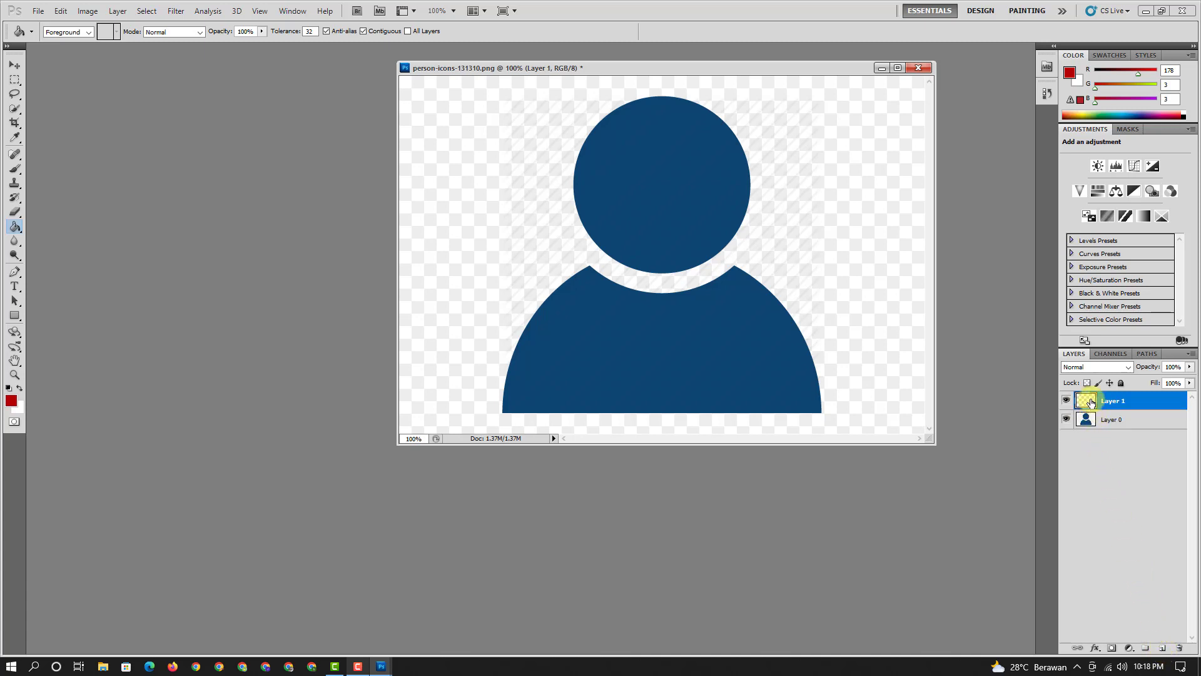
{"action": "left_click_drag", "start_coordinate": [1091, 402], "coordinate": [1090, 431]}
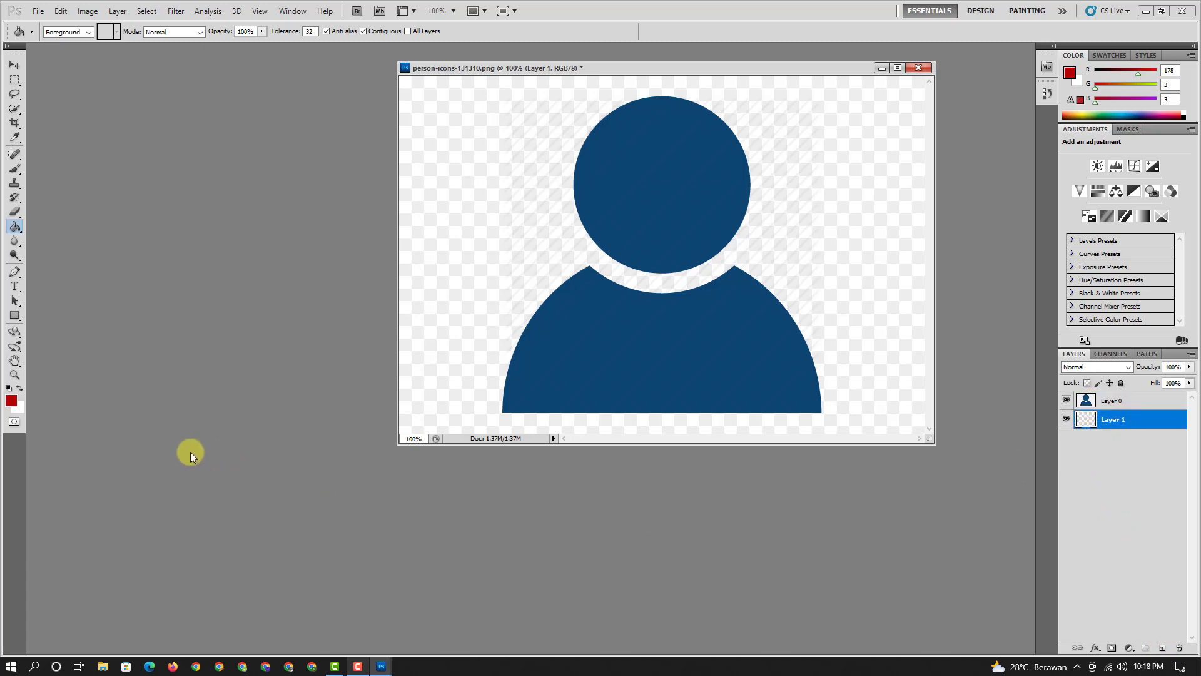
Step: Set a dark red foreground and Paint Bucket fill all of Layer 1 with it
{"action": "left_click", "coordinate": [11, 401]}
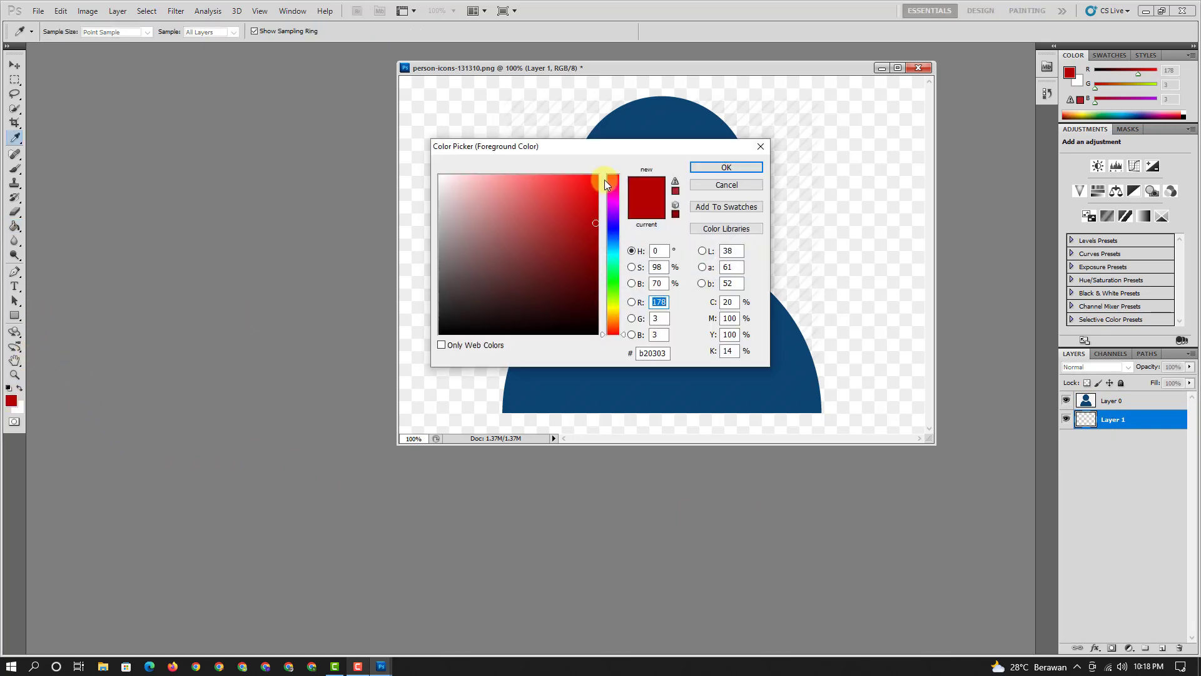
{"action": "mouse_move", "coordinate": [593, 193]}
{"action": "left_mouse_down"}
{"action": "mouse_move", "coordinate": [597, 172]}
{"action": "mouse_move", "coordinate": [592, 224]}
{"action": "left_mouse_up"}
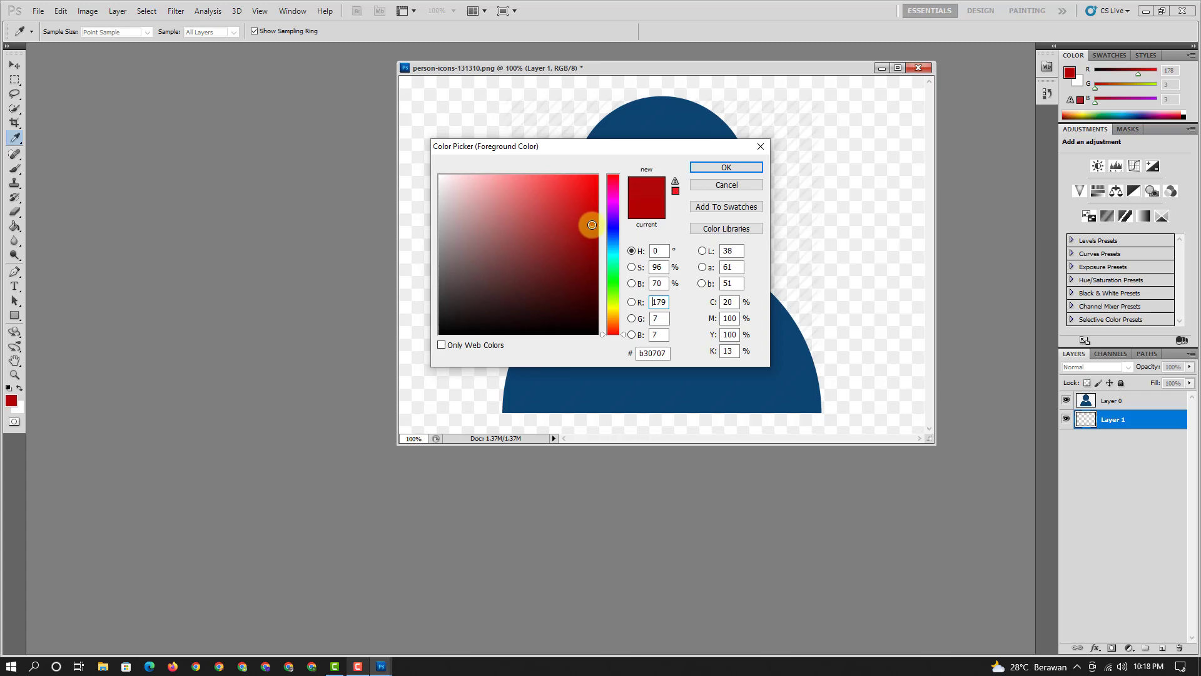
{"action": "left_click", "coordinate": [724, 167]}
{"action": "key", "text": "g"}
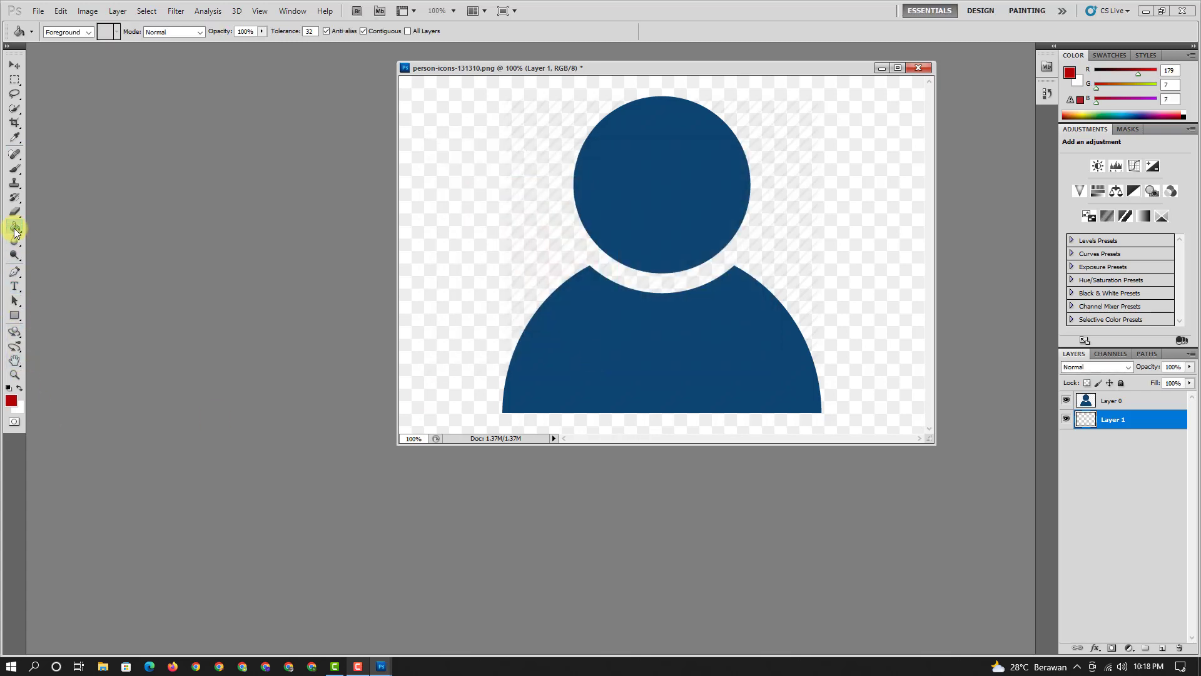
{"action": "right_click", "coordinate": [13, 228]}
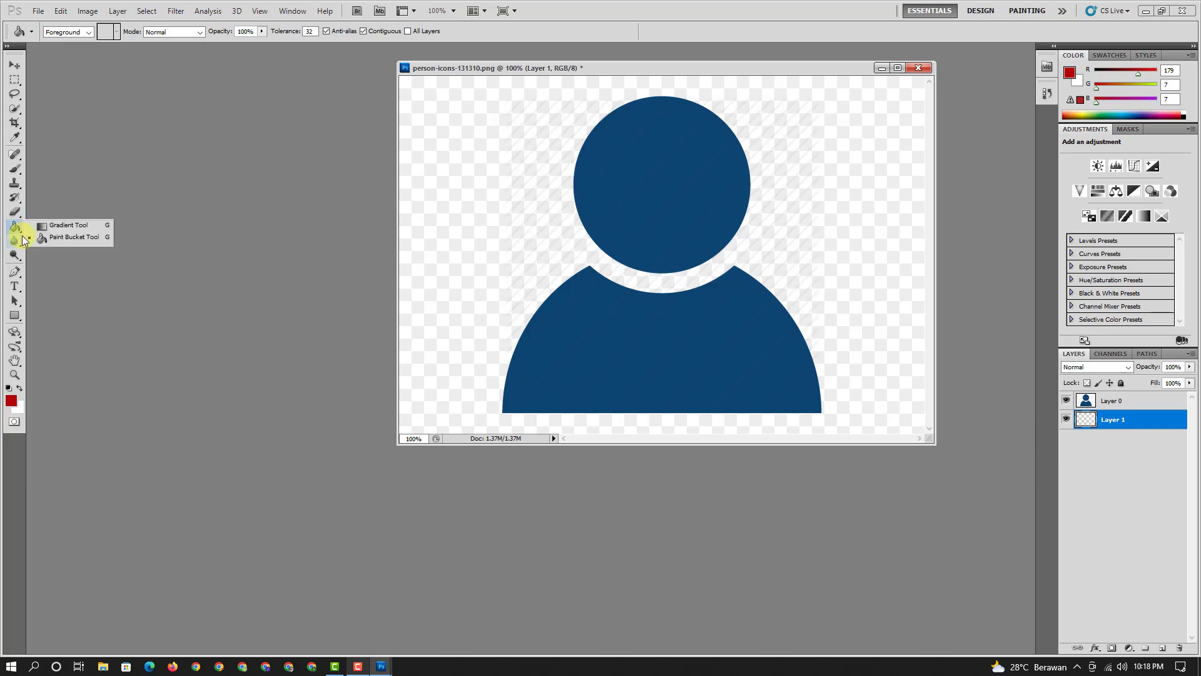
{"action": "left_click", "coordinate": [43, 238]}
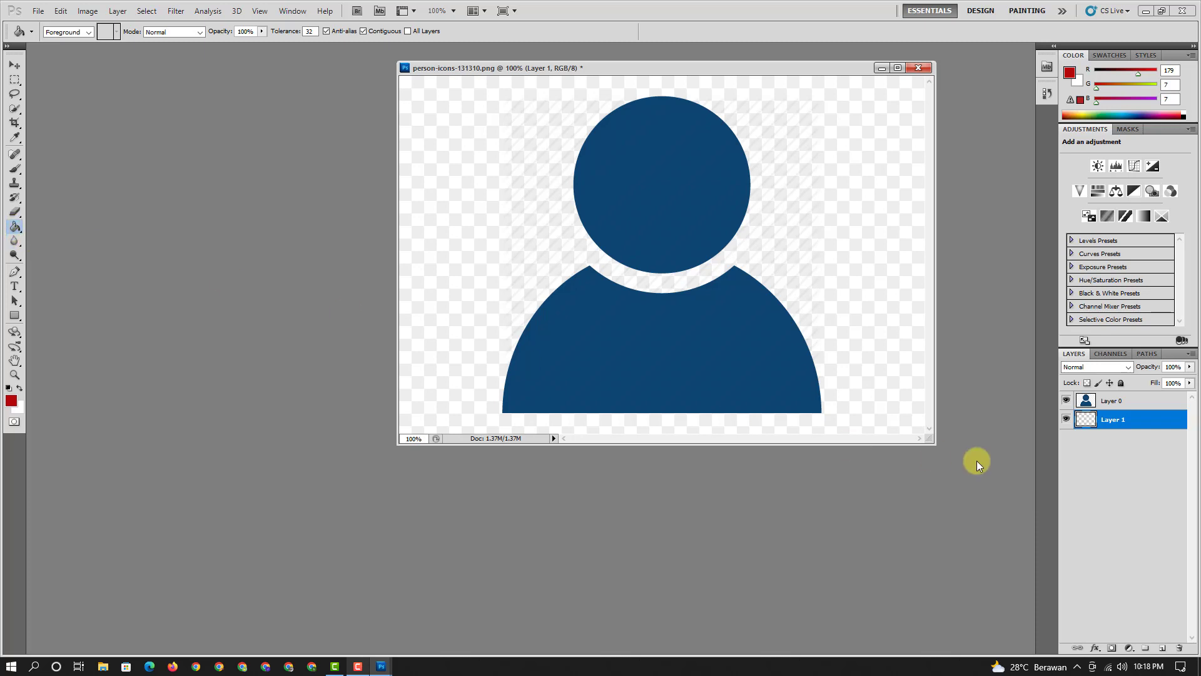
{"action": "left_click", "coordinate": [476, 264]}
{"action": "left_click", "coordinate": [18, 65]}
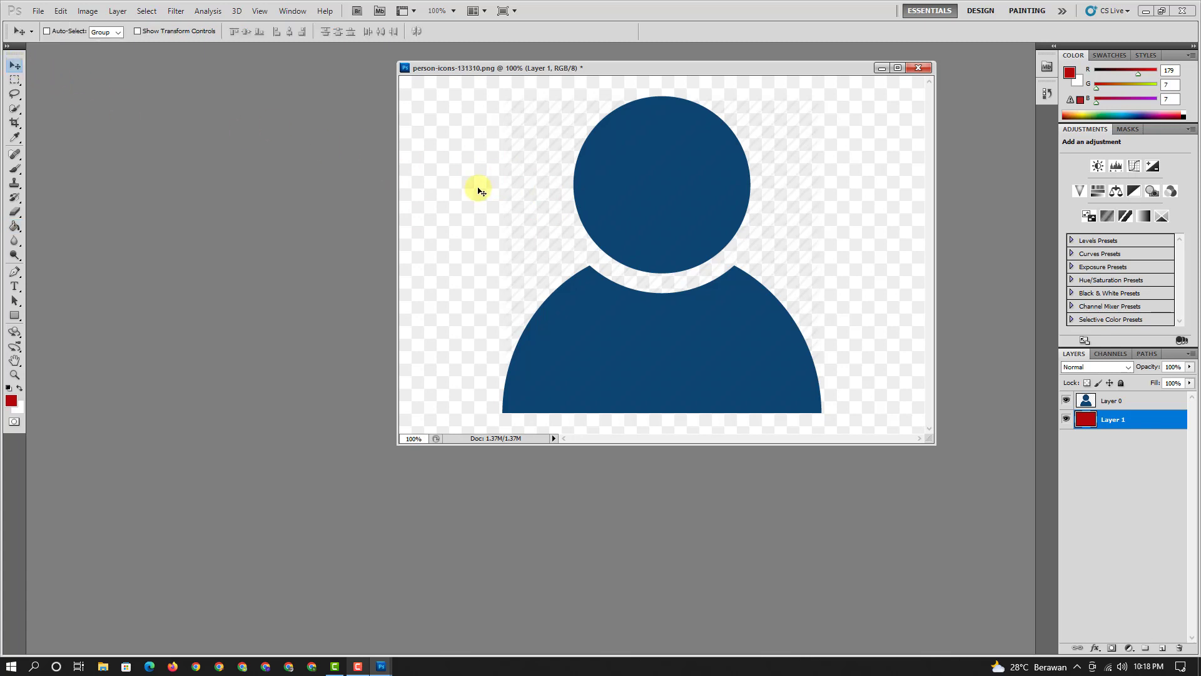
Step: Make Layer 0 active and switch to the Magic Wand tool at tolerance 32
{"action": "left_click", "coordinate": [1131, 403]}
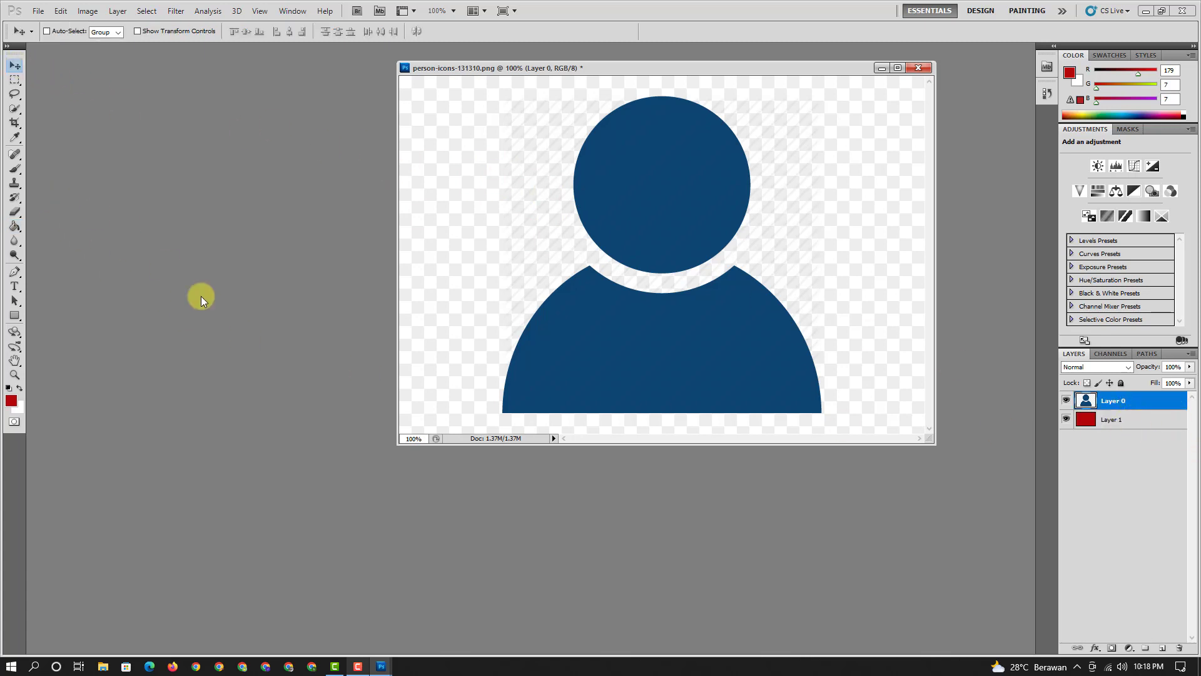
{"action": "left_click", "coordinate": [14, 95]}
{"action": "left_click", "coordinate": [13, 100]}
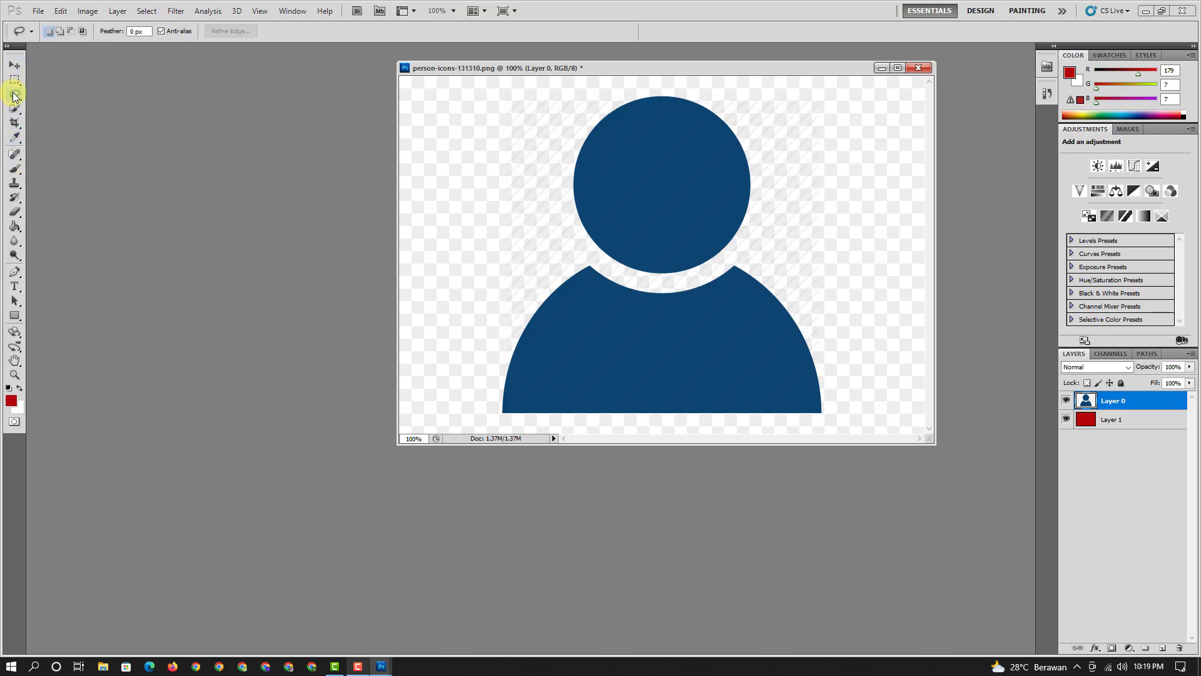
{"action": "left_click", "coordinate": [15, 128]}
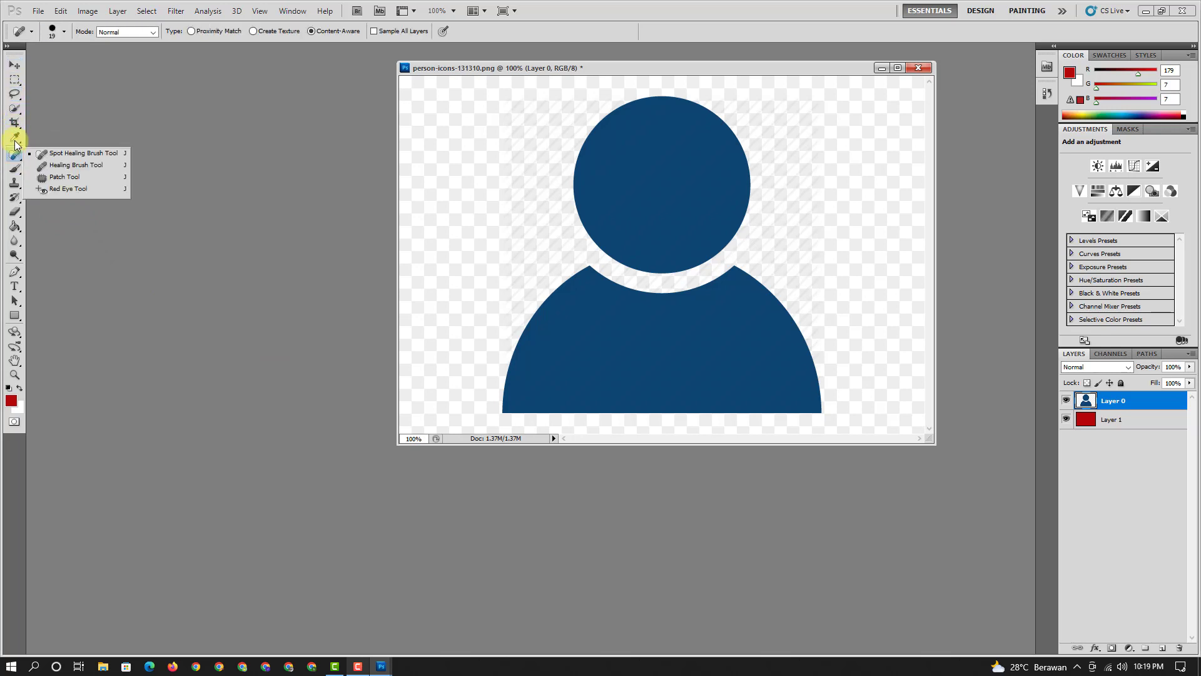
{"action": "left_click", "coordinate": [15, 136]}
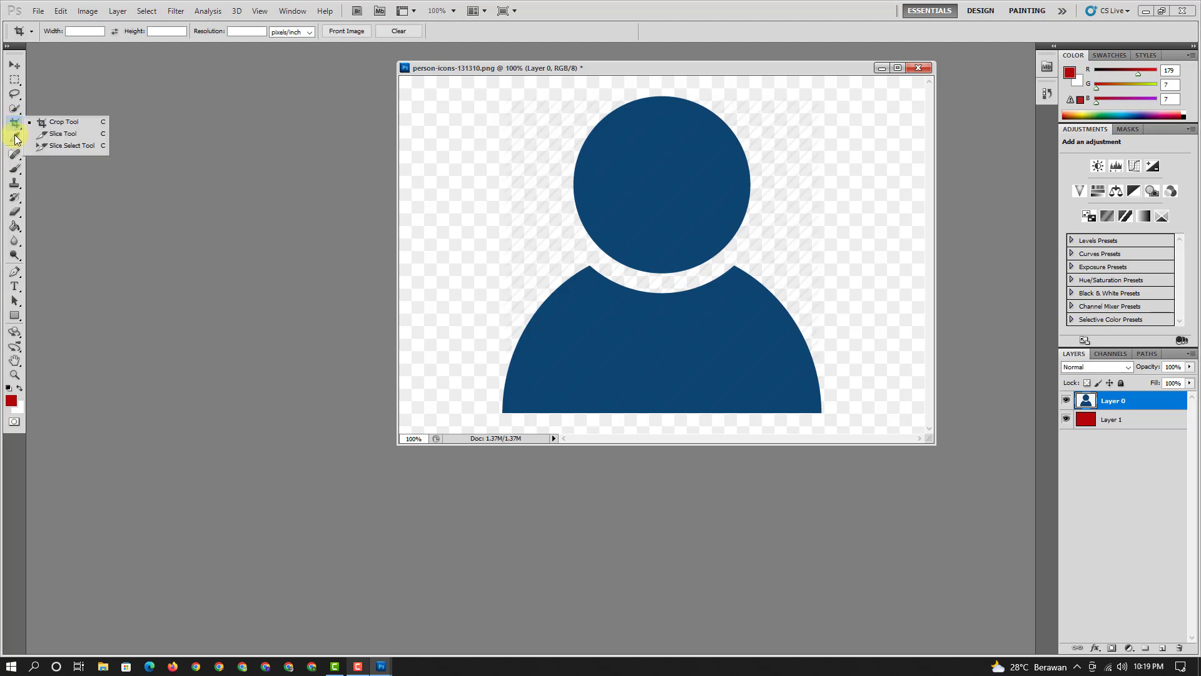
{"action": "left_click", "coordinate": [14, 94]}
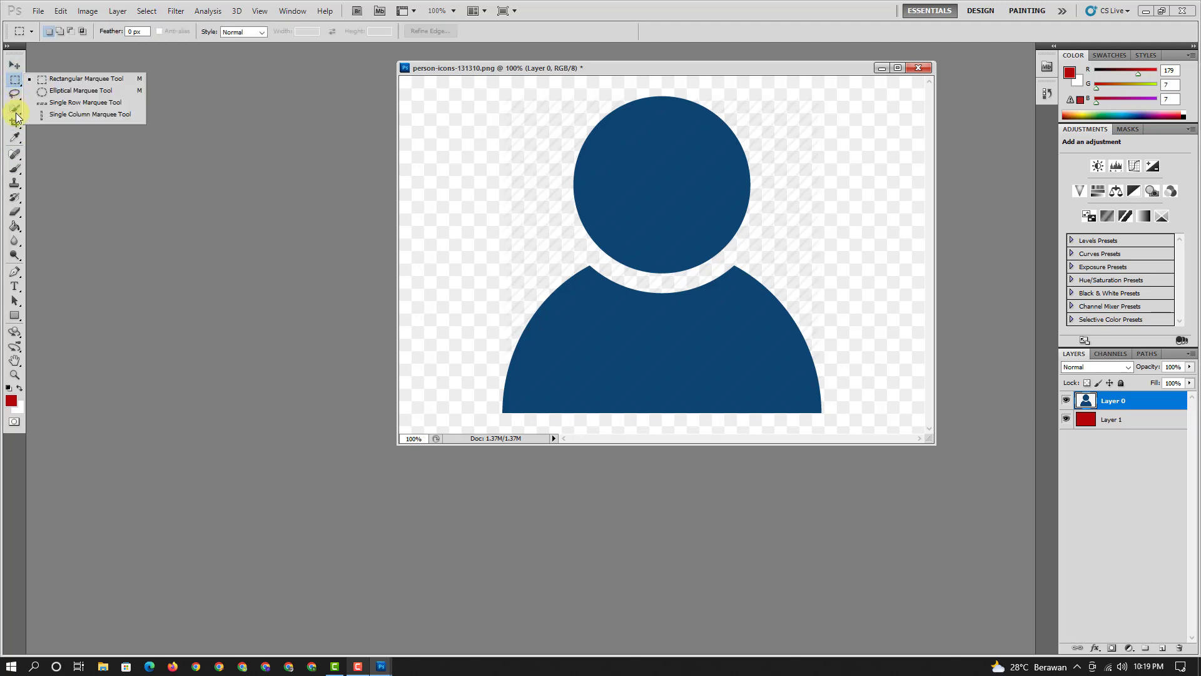
{"action": "left_click", "coordinate": [15, 110]}
{"action": "left_click", "coordinate": [14, 112]}
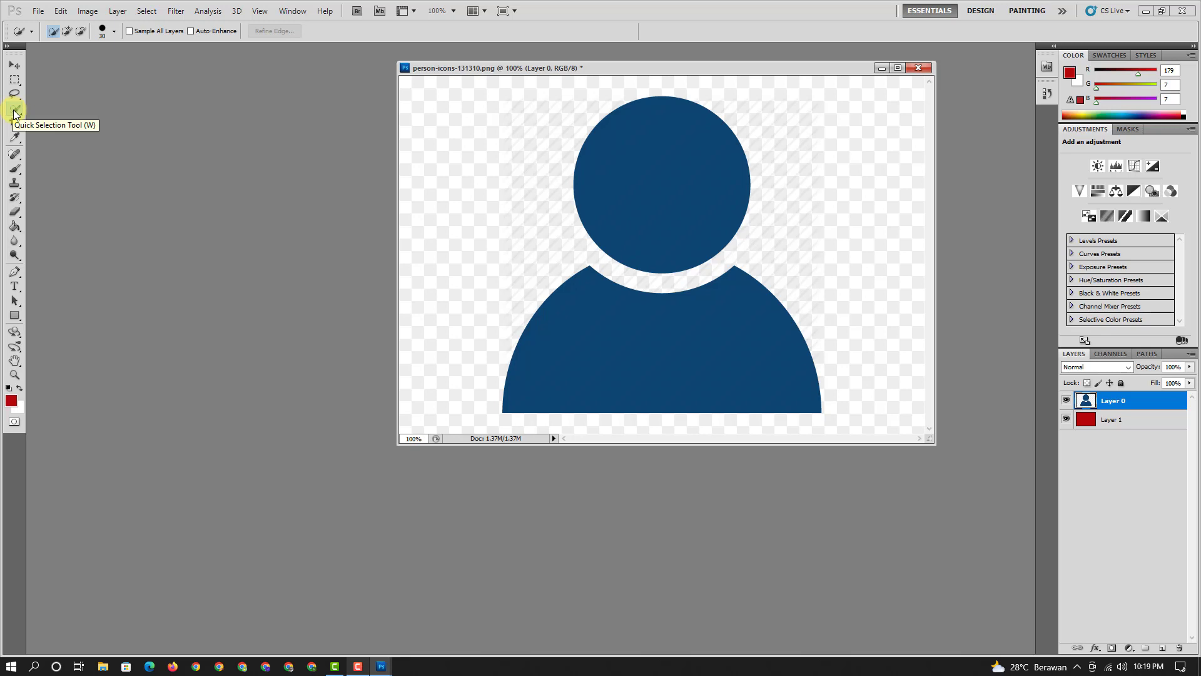
{"action": "right_click", "coordinate": [14, 113]}
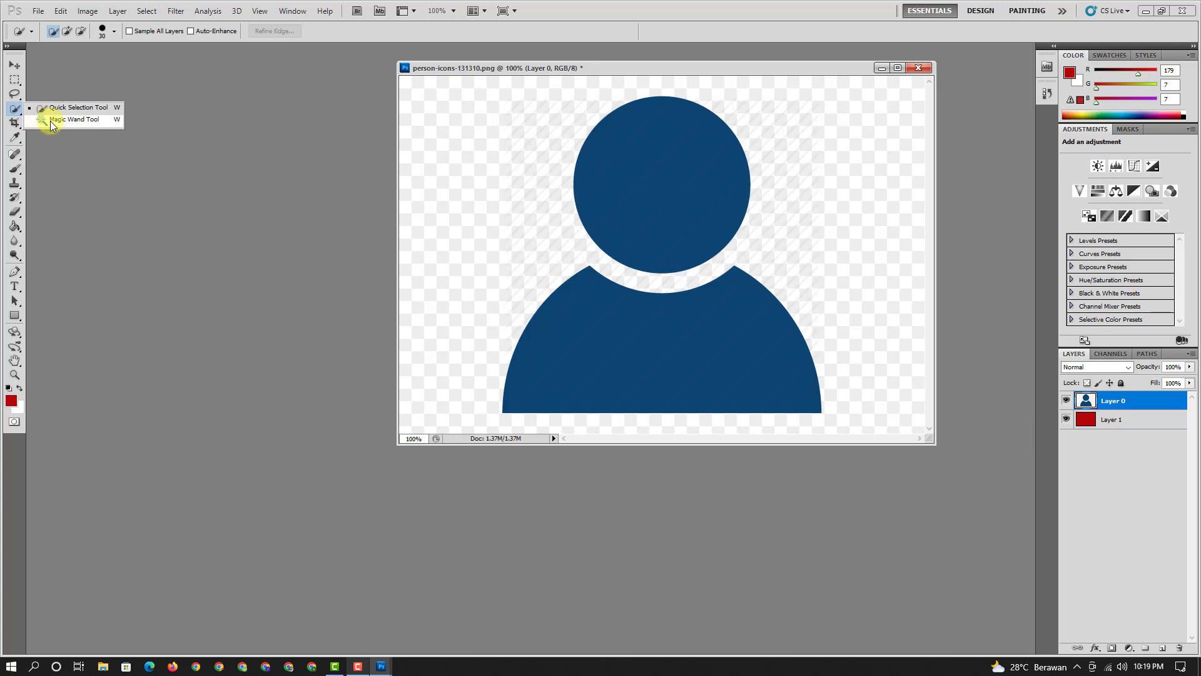
{"action": "left_click", "coordinate": [50, 122]}
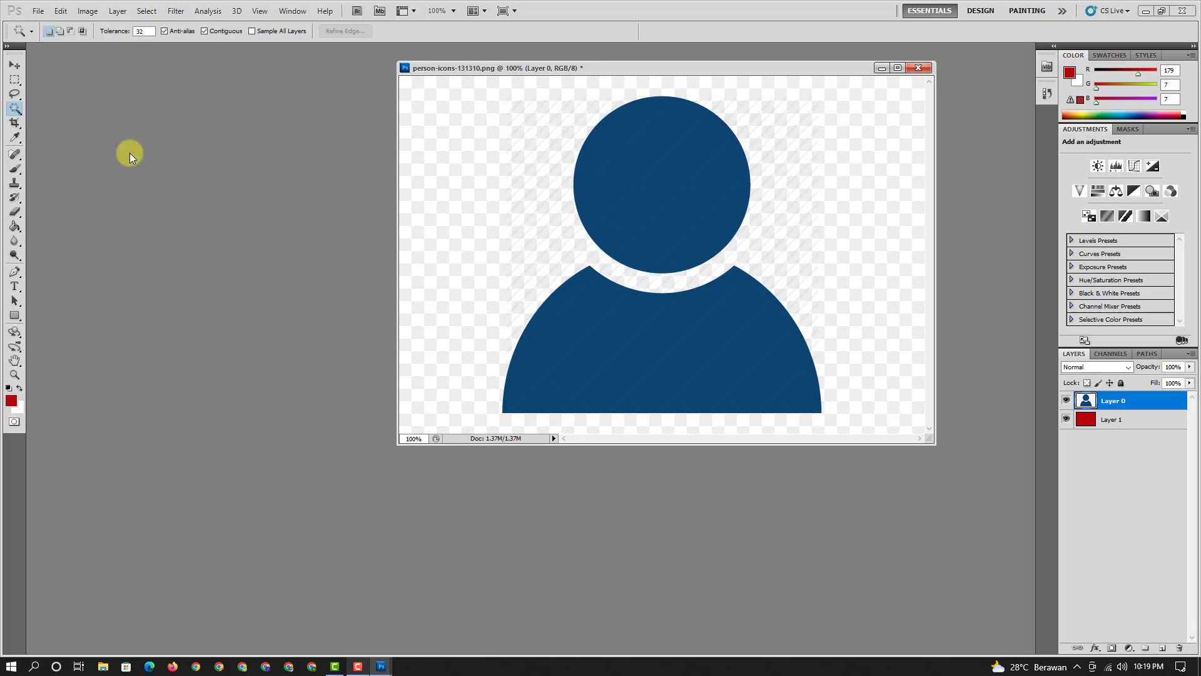
Step: Magic-wand select the pale surround on Layer 0, delete it, and deselect
{"action": "left_click", "coordinate": [458, 243]}
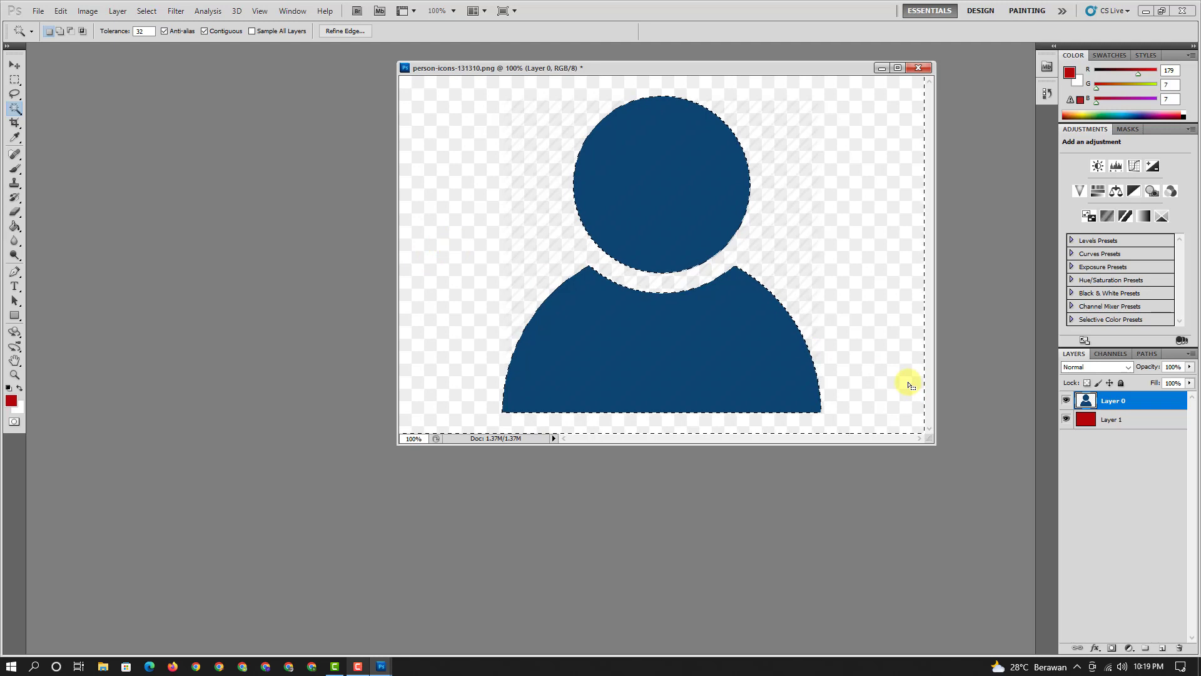
{"action": "key", "text": "Delete"}
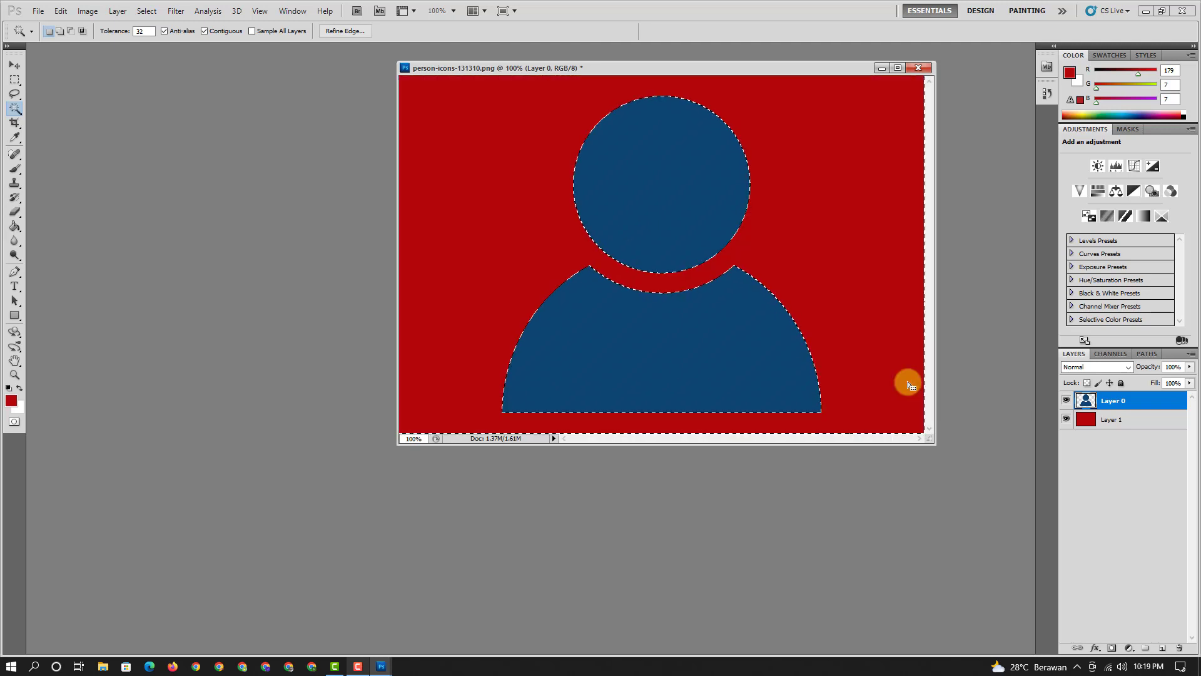
{"action": "key", "text": "ctrl+d"}
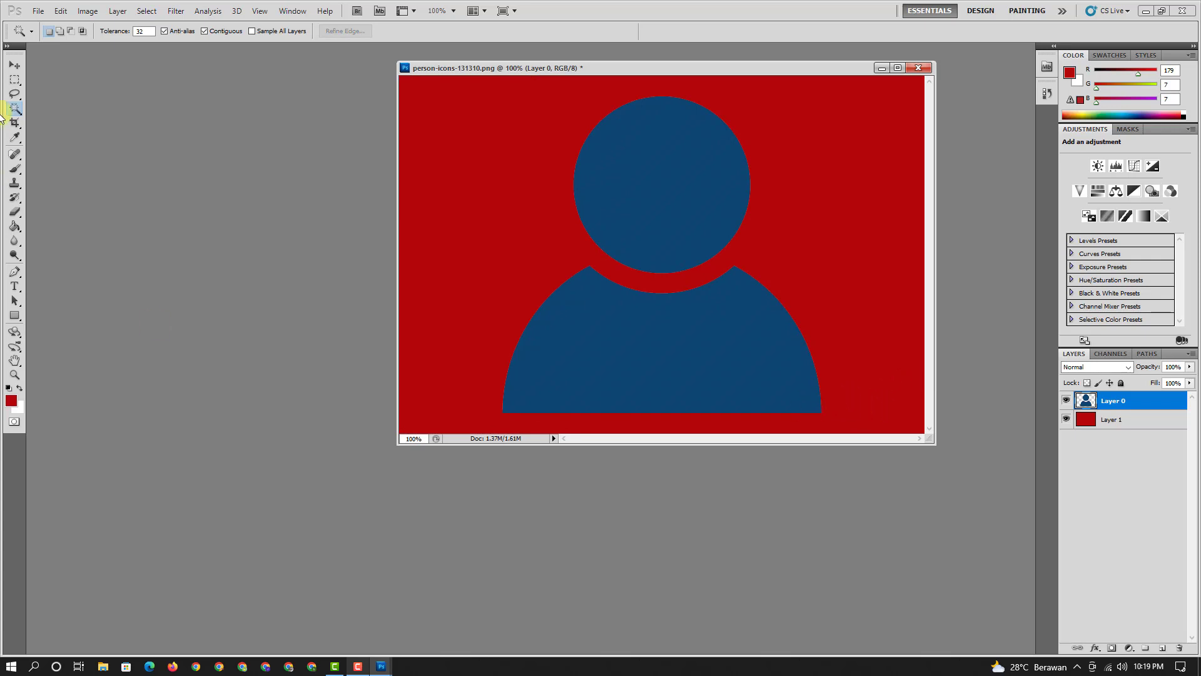
{"action": "left_click", "coordinate": [19, 62]}
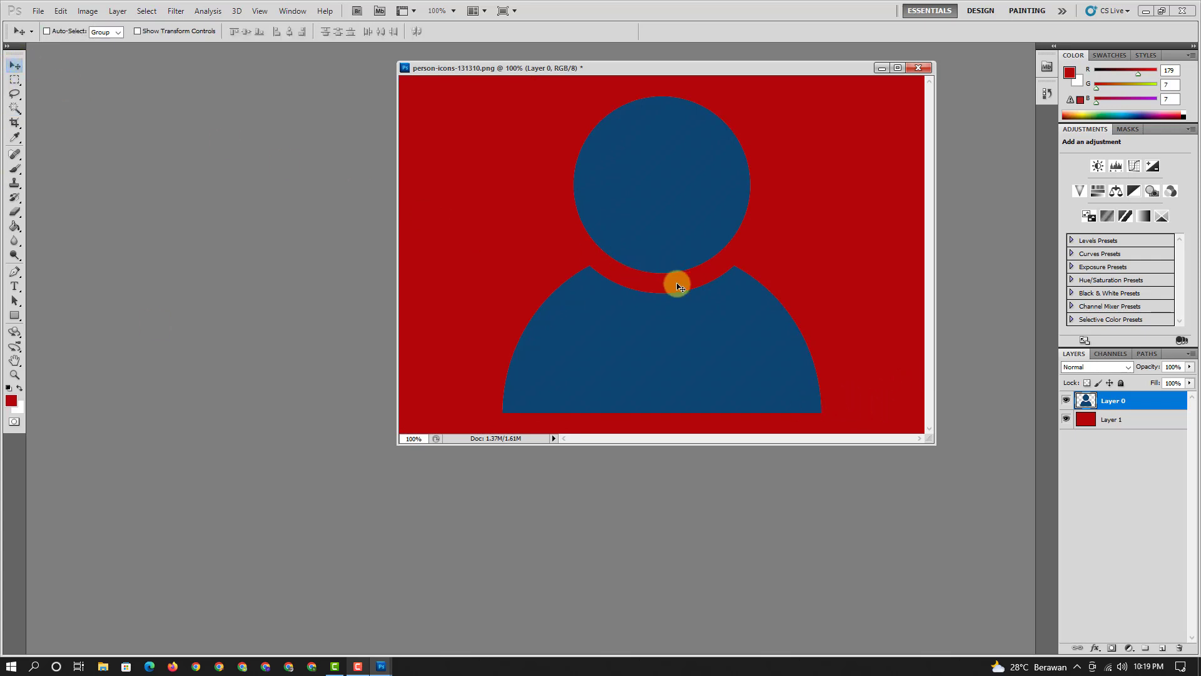
Step: Add a thick white Stroke effect to Layer 0 through Blending Options
{"action": "right_click", "coordinate": [1079, 402]}
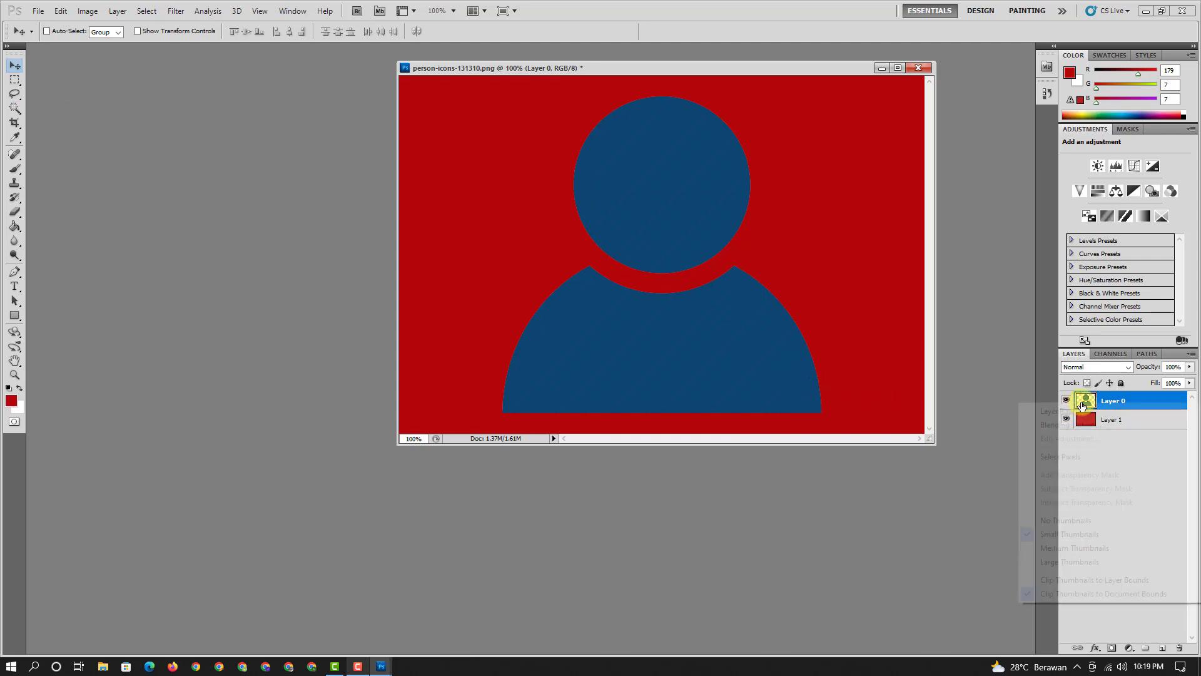
{"action": "left_click", "coordinate": [1071, 425]}
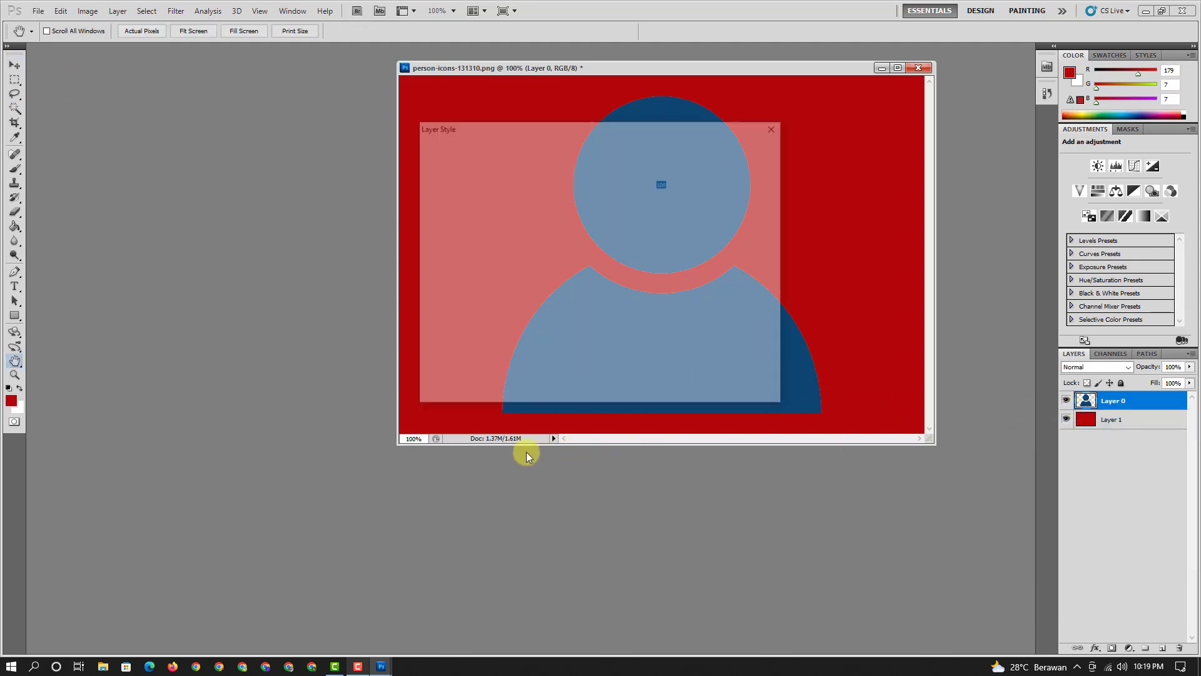
{"action": "left_click", "coordinate": [428, 331]}
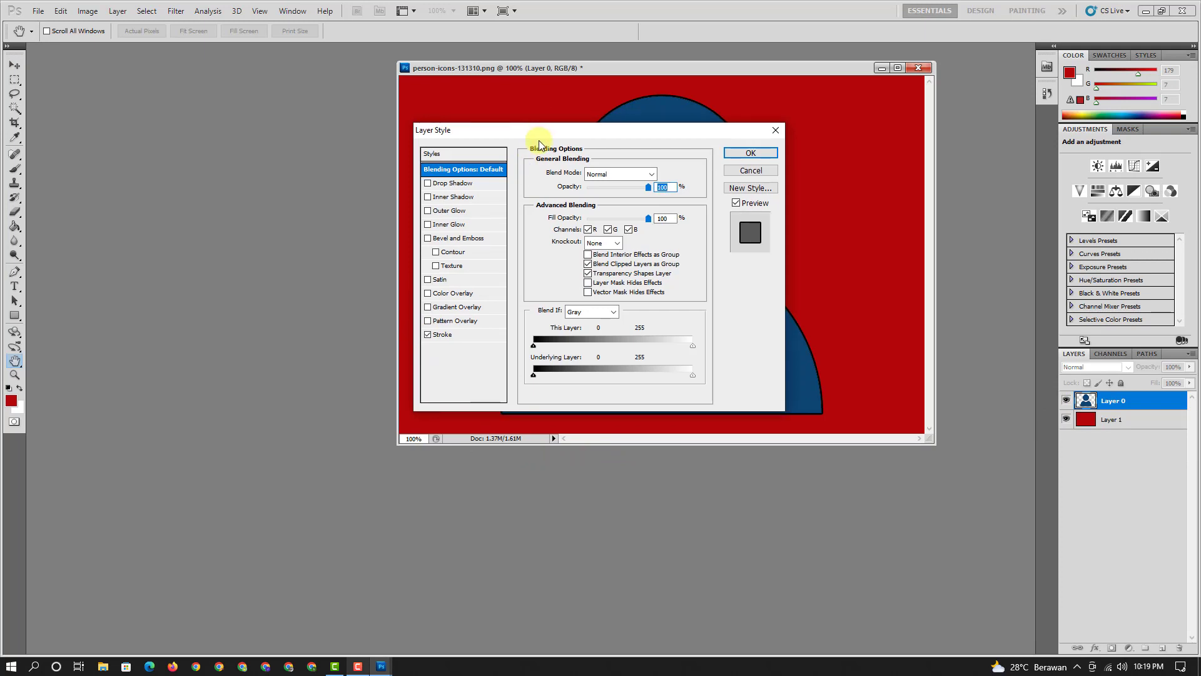
{"action": "mouse_move", "coordinate": [541, 126]}
{"action": "left_mouse_down"}
{"action": "mouse_move", "coordinate": [385, 236]}
{"action": "mouse_move", "coordinate": [293, 222]}
{"action": "left_mouse_up"}
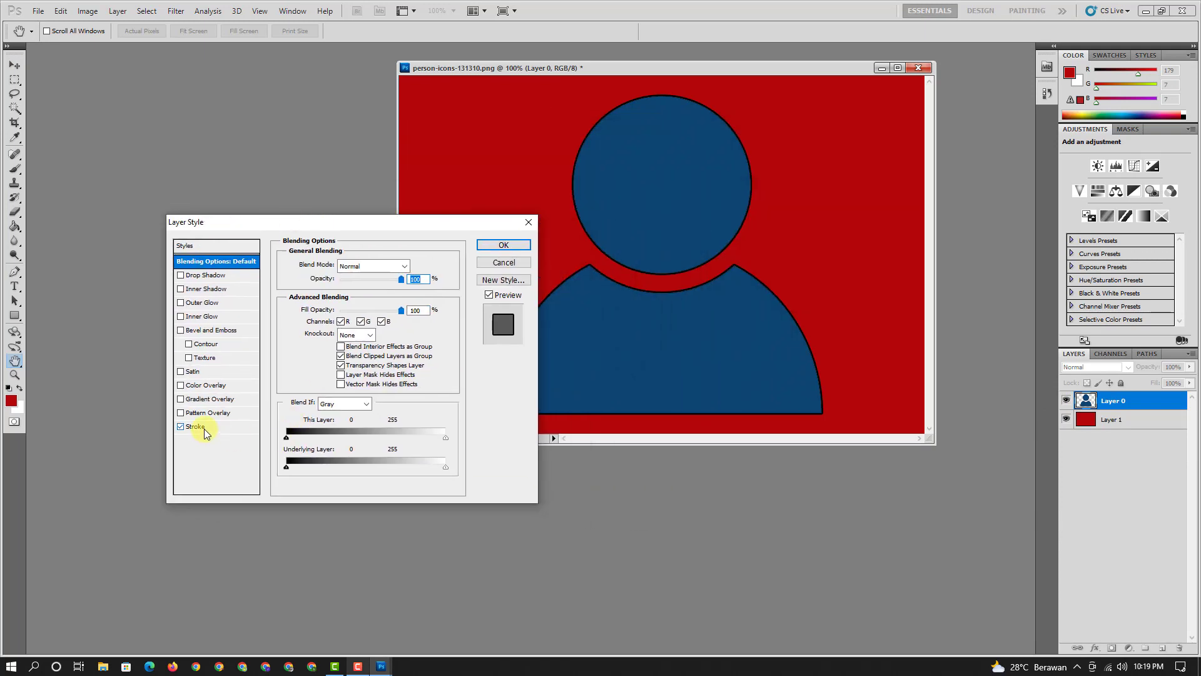
{"action": "left_click", "coordinate": [204, 428]}
{"action": "left_click", "coordinate": [311, 344]}
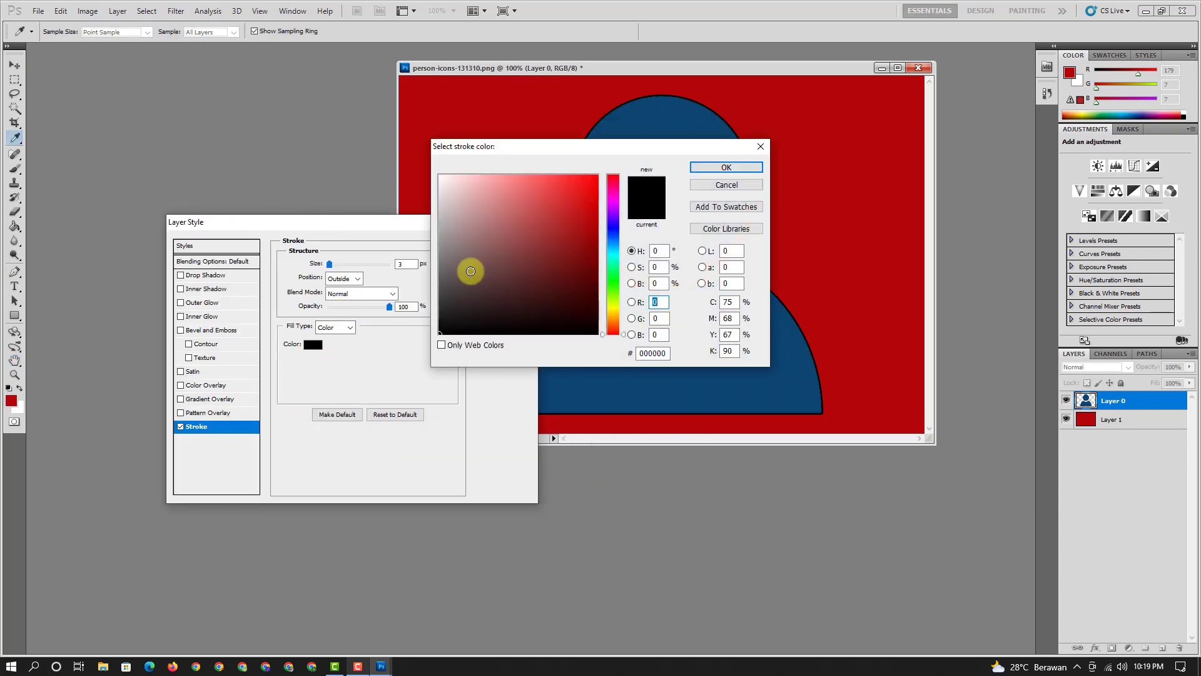
{"action": "left_click_drag", "start_coordinate": [469, 269], "coordinate": [396, 133]}
{"action": "left_click", "coordinate": [720, 169]}
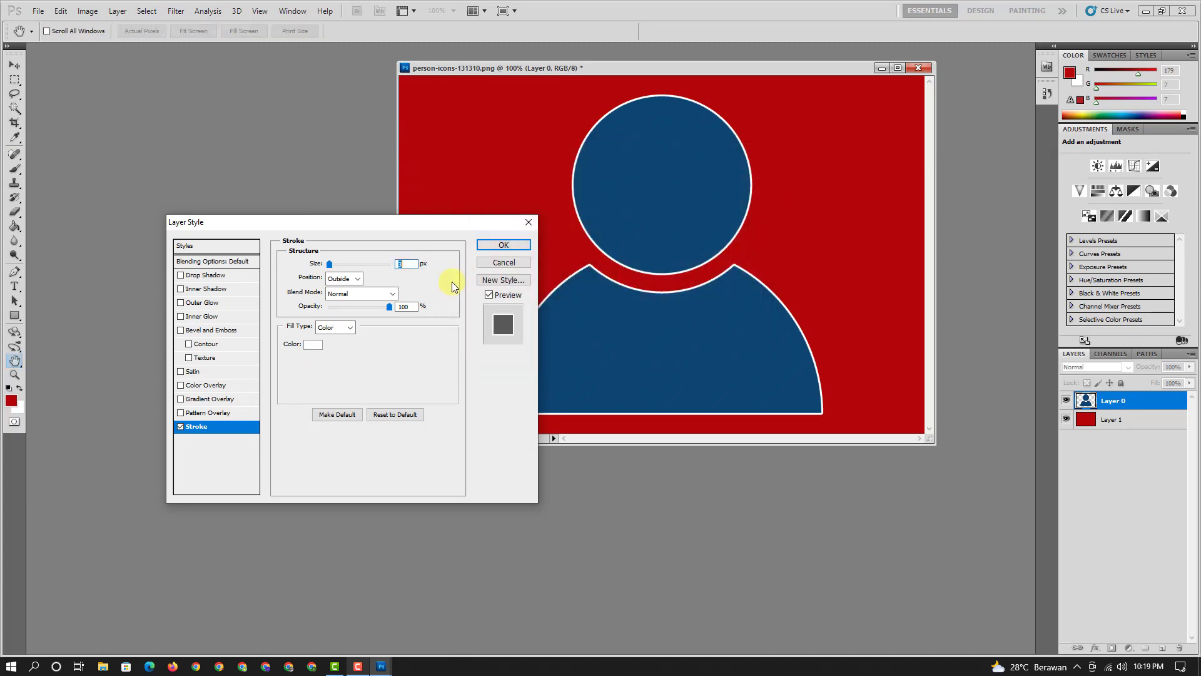
{"action": "left_click_drag", "start_coordinate": [330, 267], "coordinate": [333, 268]}
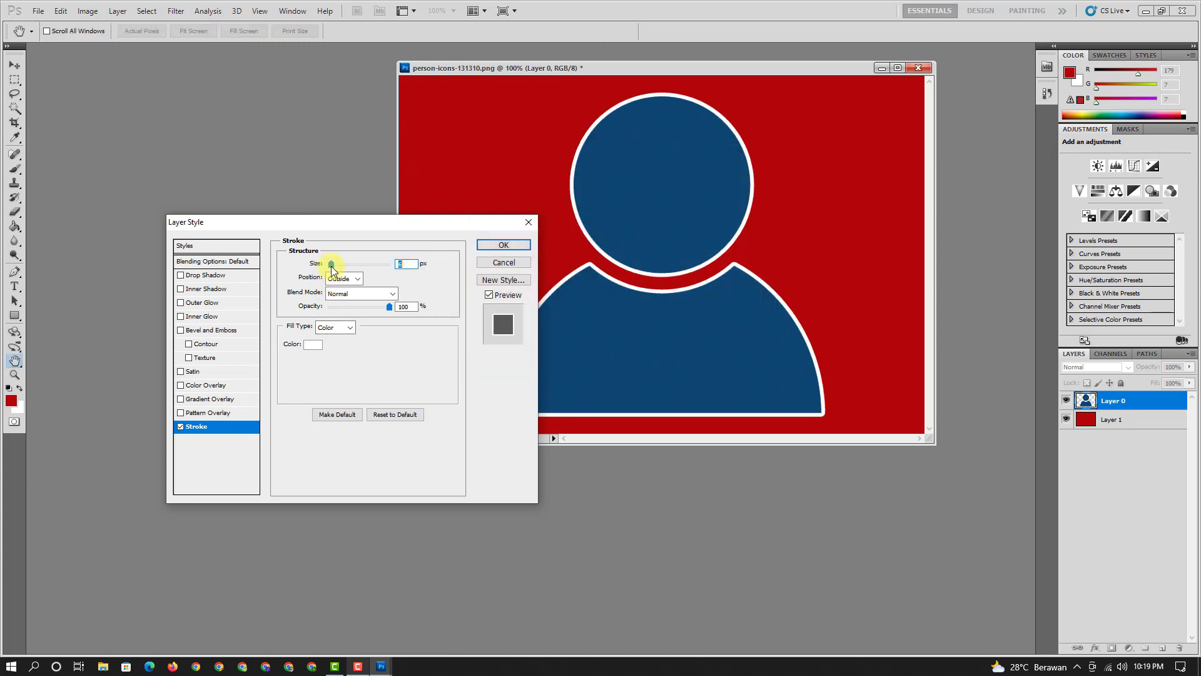
{"action": "left_click", "coordinate": [511, 251]}
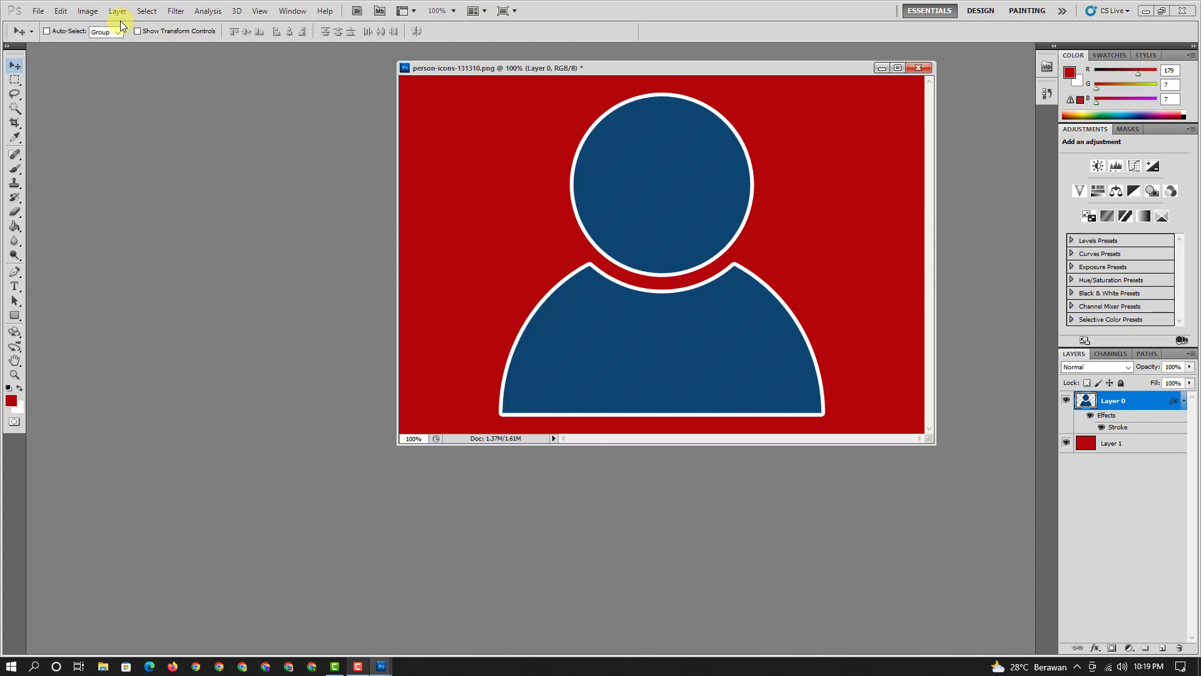
Step: Flatten the image with Layer > Flatten Image and shift the window right
{"action": "left_click", "coordinate": [93, 15]}
{"action": "mouse_move", "coordinate": [116, 10]}
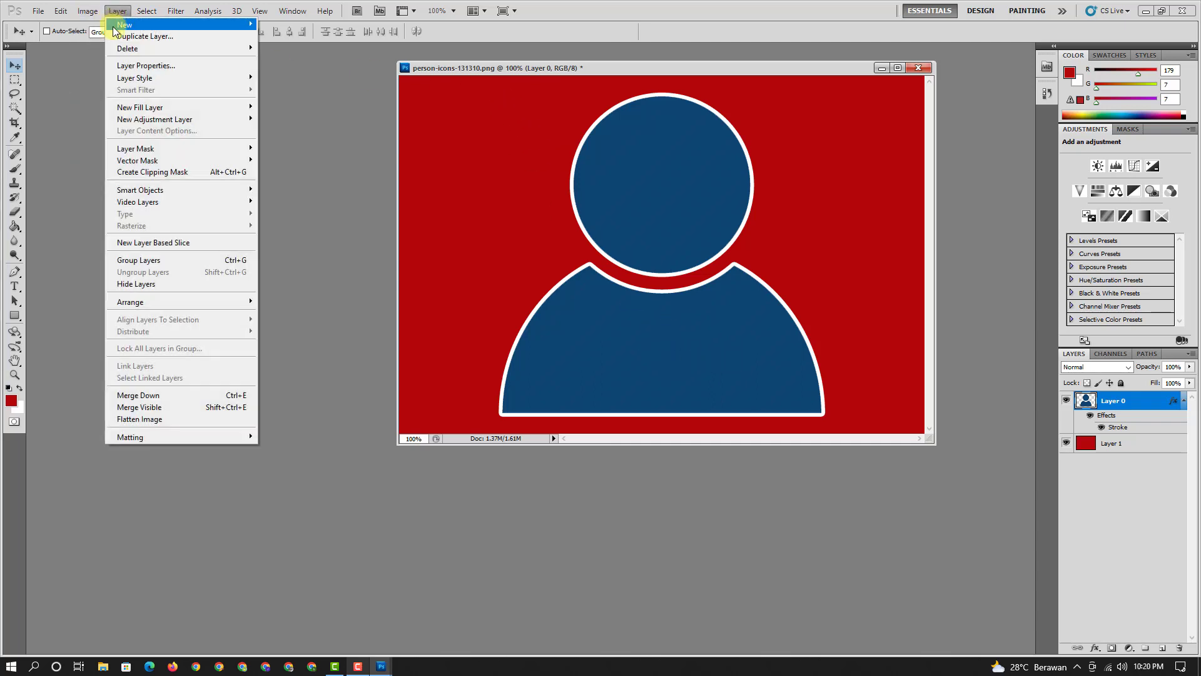
{"action": "left_click", "coordinate": [138, 419]}
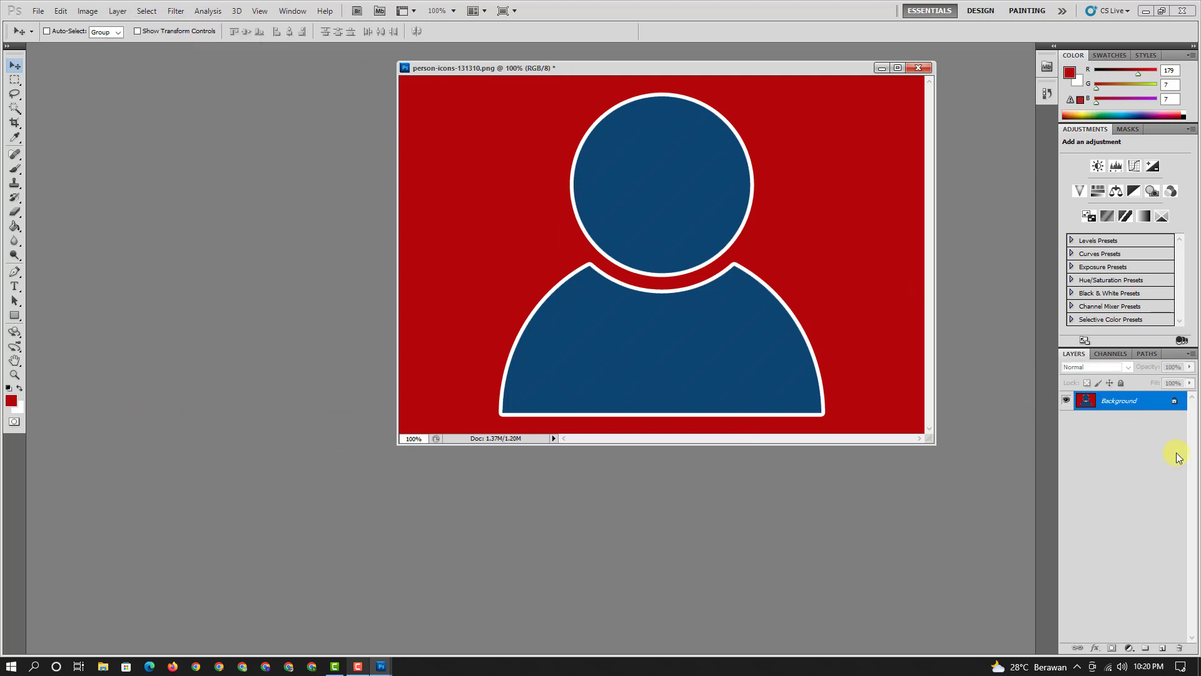
{"action": "left_click_drag", "start_coordinate": [663, 74], "coordinate": [744, 71]}
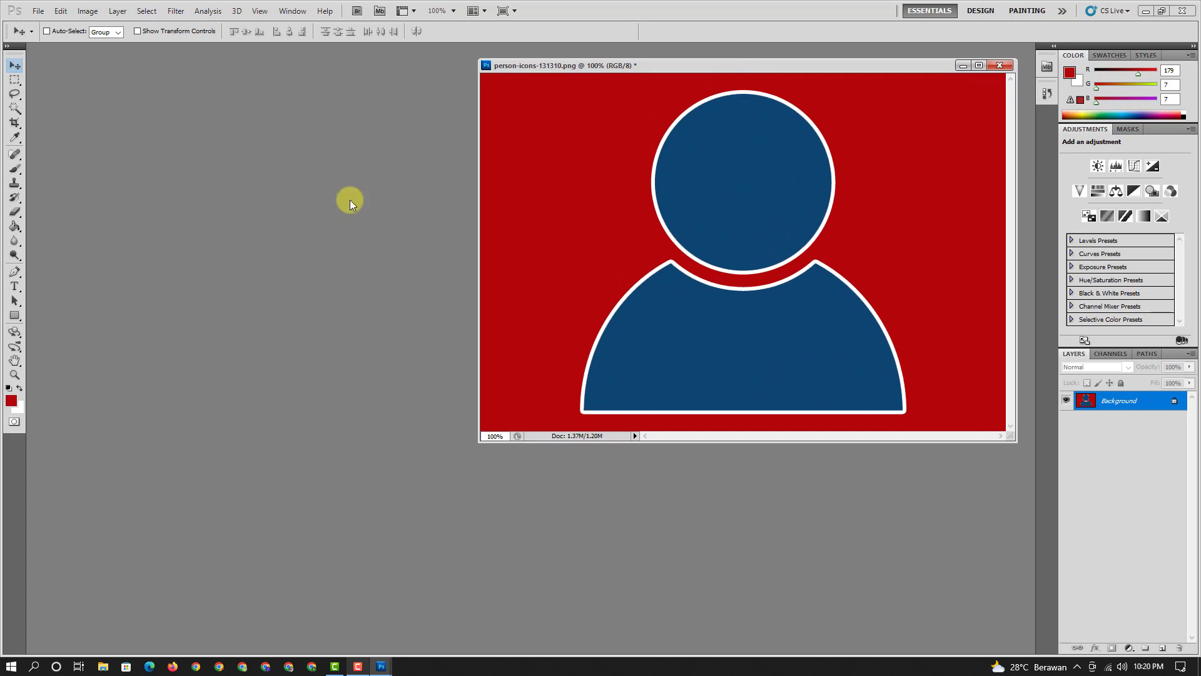
Step: Create an International Paper A4 document (210 × 297 mm, 300 ppi) in a floating window
{"action": "left_click", "coordinate": [38, 14]}
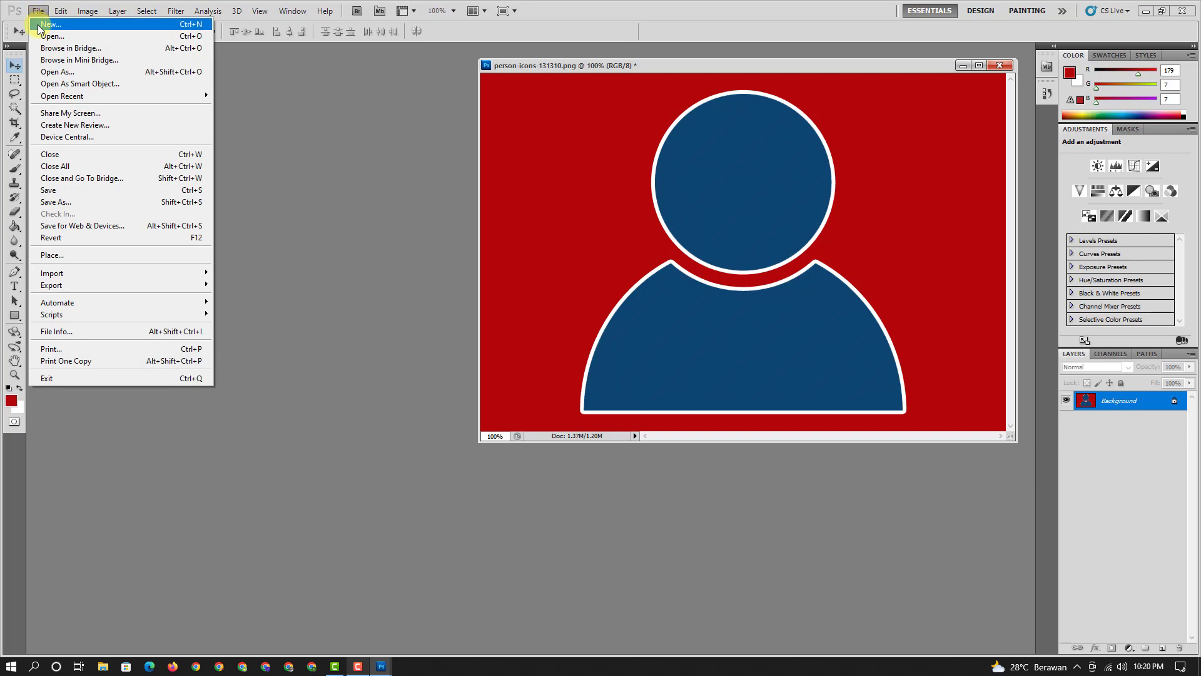
{"action": "left_click", "coordinate": [35, 12]}
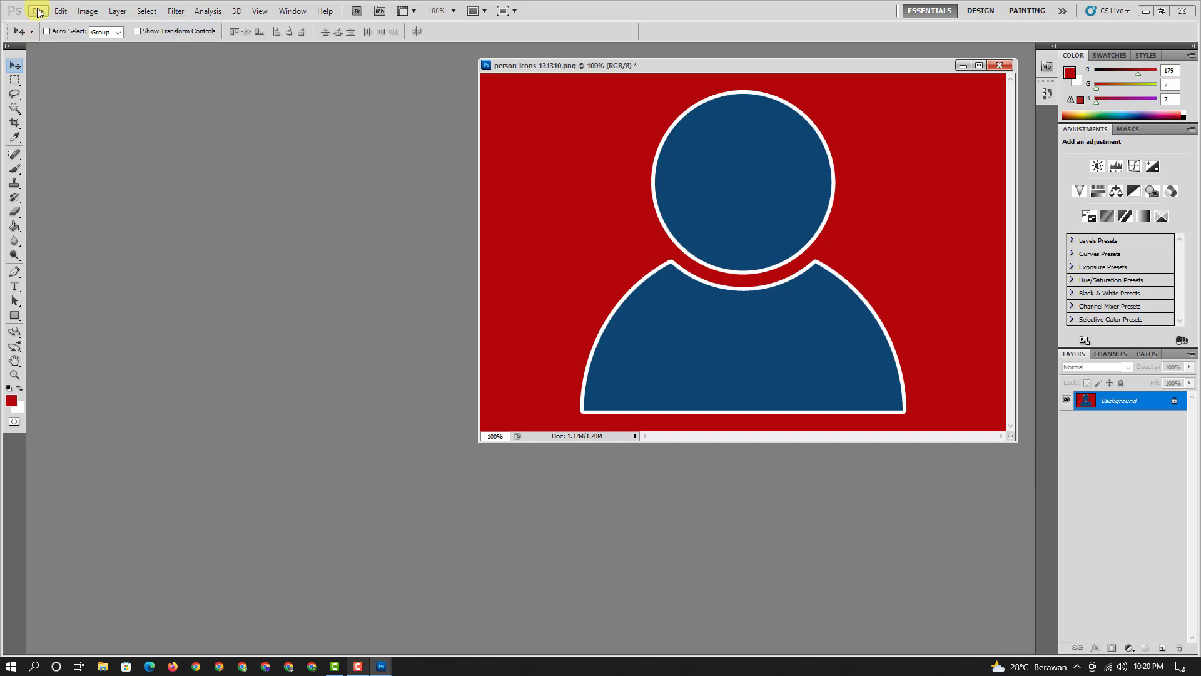
{"action": "left_click", "coordinate": [43, 25]}
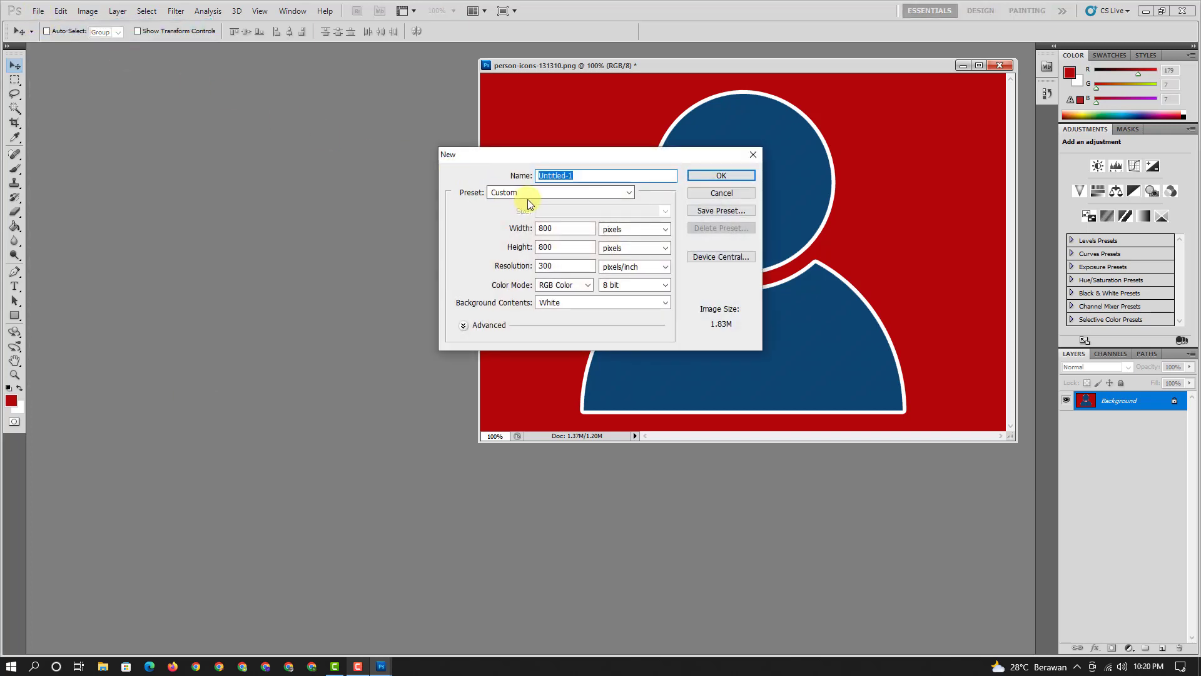
{"action": "left_click", "coordinate": [536, 194]}
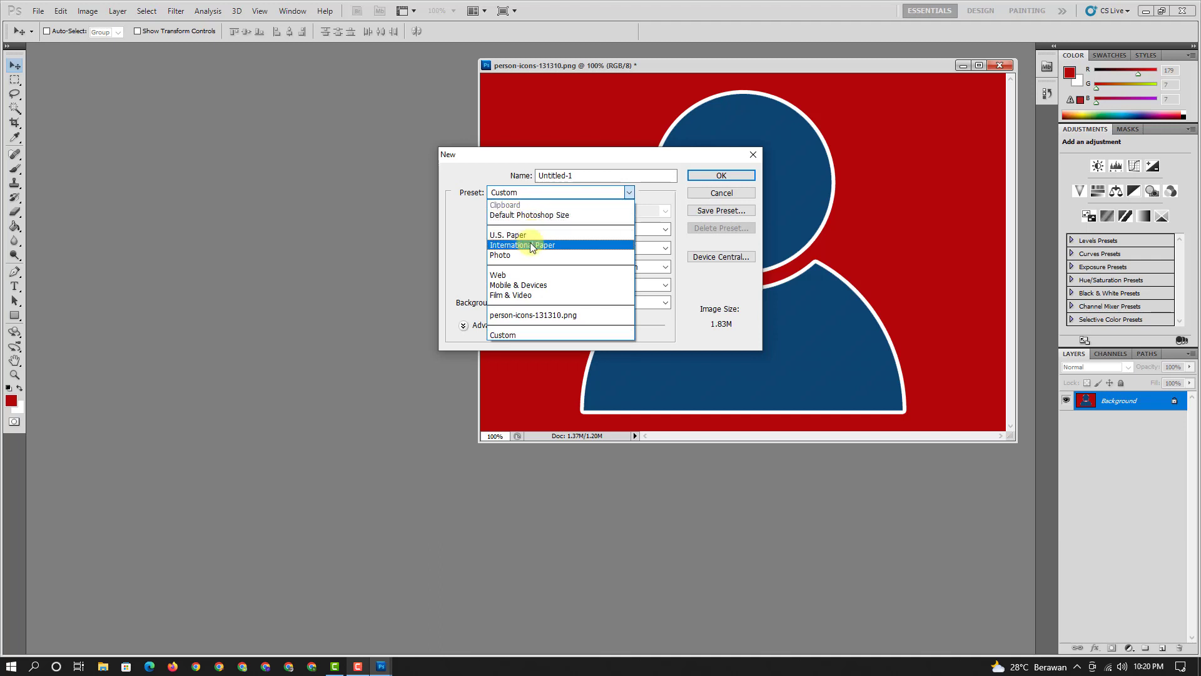
{"action": "left_click", "coordinate": [528, 245]}
{"action": "left_click", "coordinate": [550, 211]}
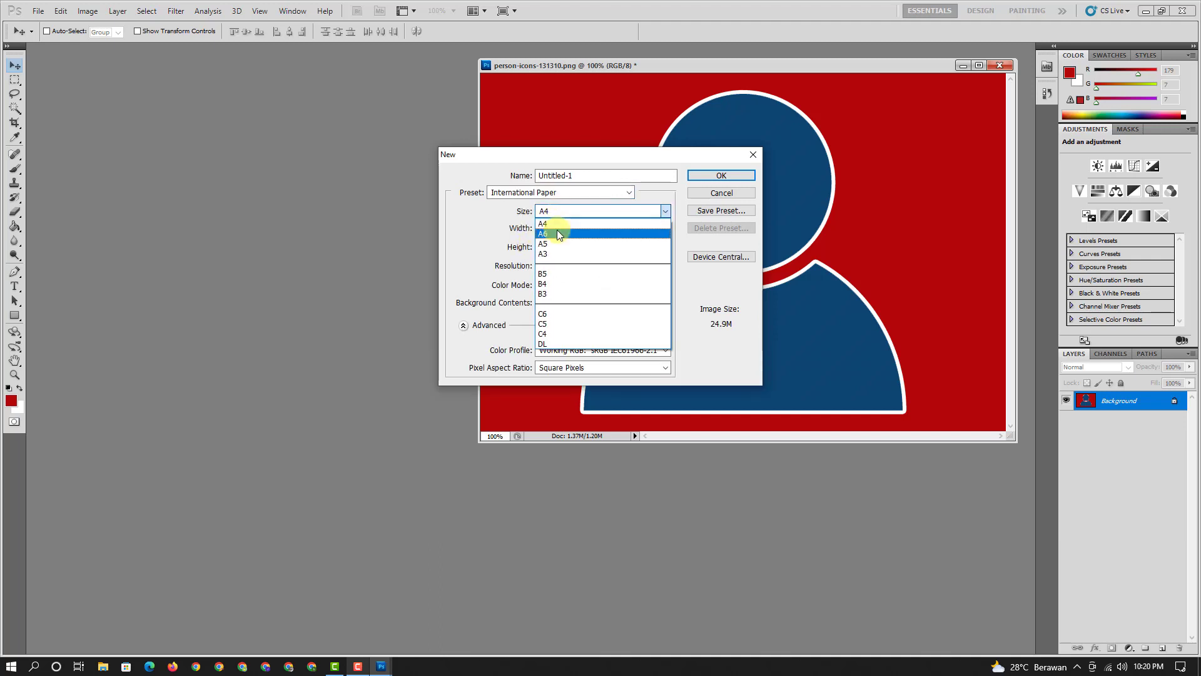
{"action": "left_click", "coordinate": [554, 226]}
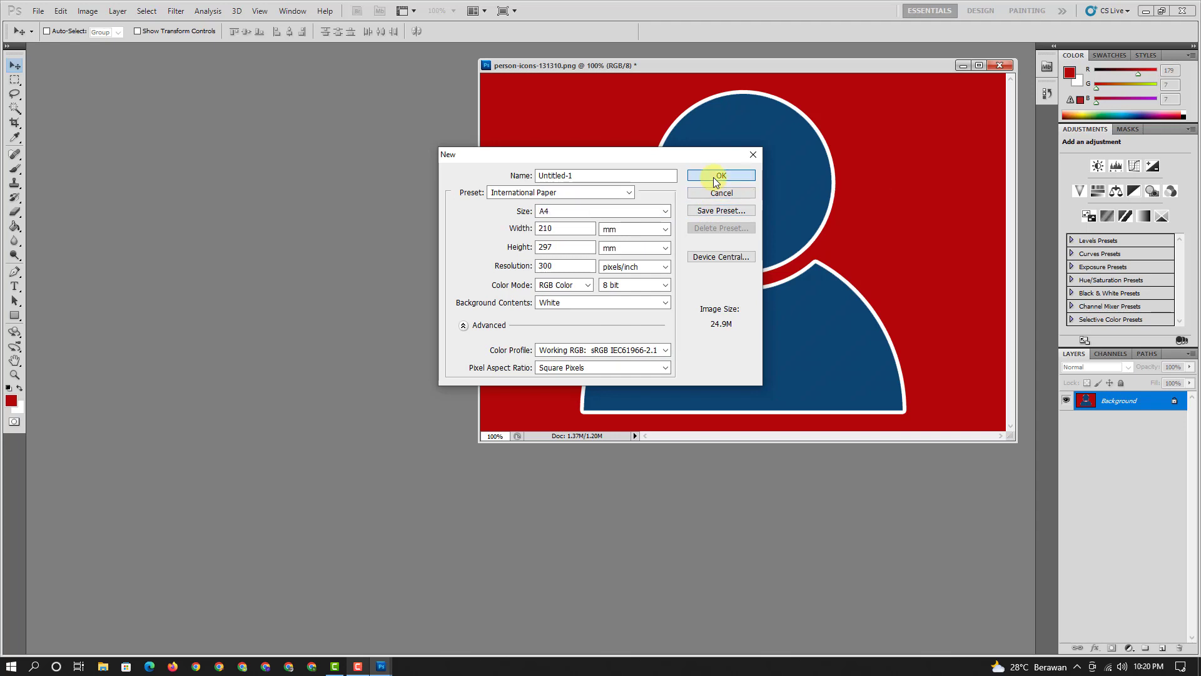
{"action": "left_click", "coordinate": [717, 178]}
{"action": "left_click_drag", "start_coordinate": [701, 79], "coordinate": [104, 66]}
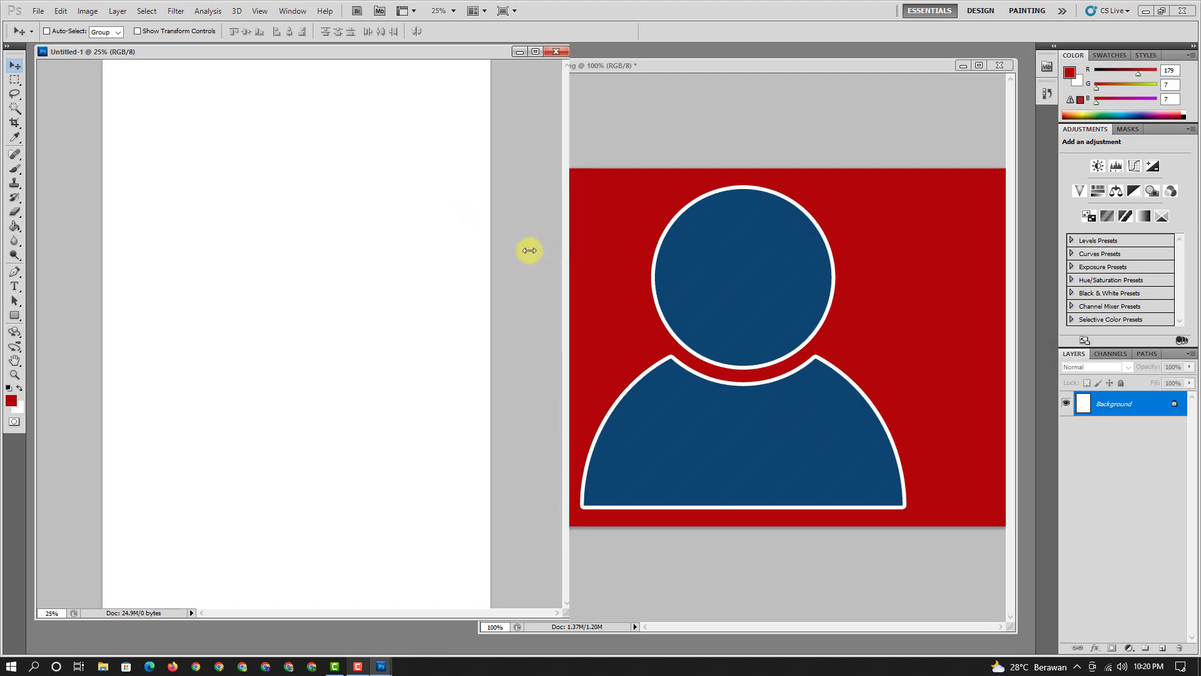
Step: Narrow the blank A4 window, fit it on screen, and place the person-icon window to its right
{"action": "left_click_drag", "start_coordinate": [574, 247], "coordinate": [452, 259]}
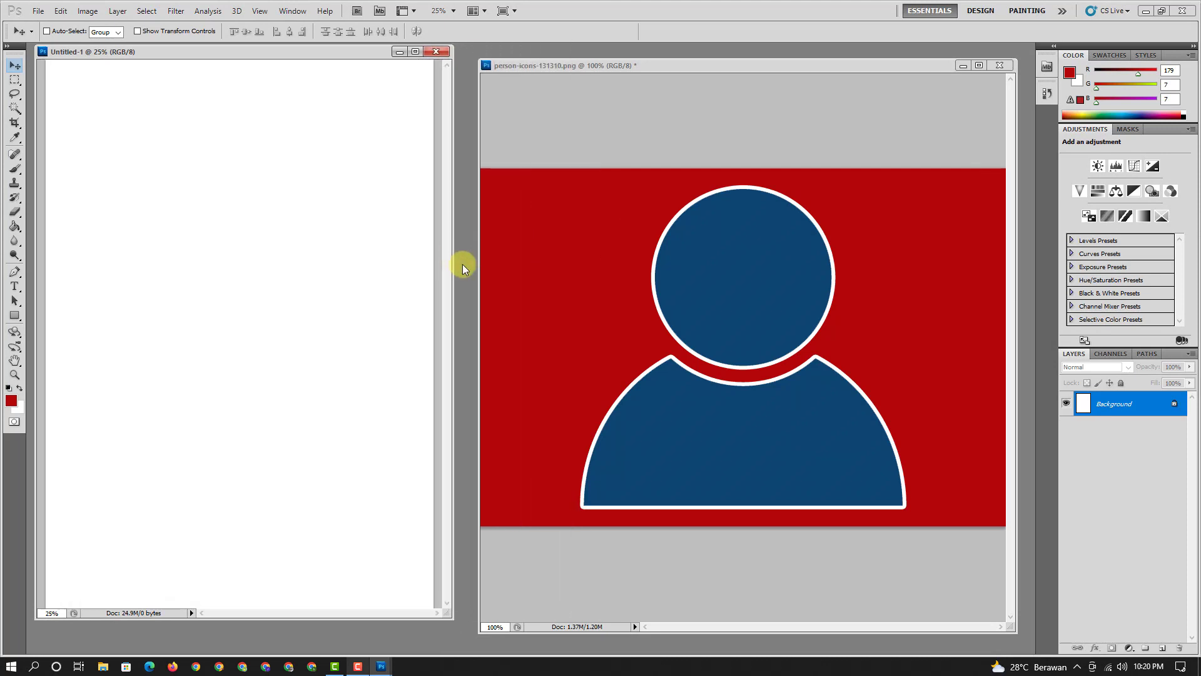
{"action": "key", "text": "ctrl+0"}
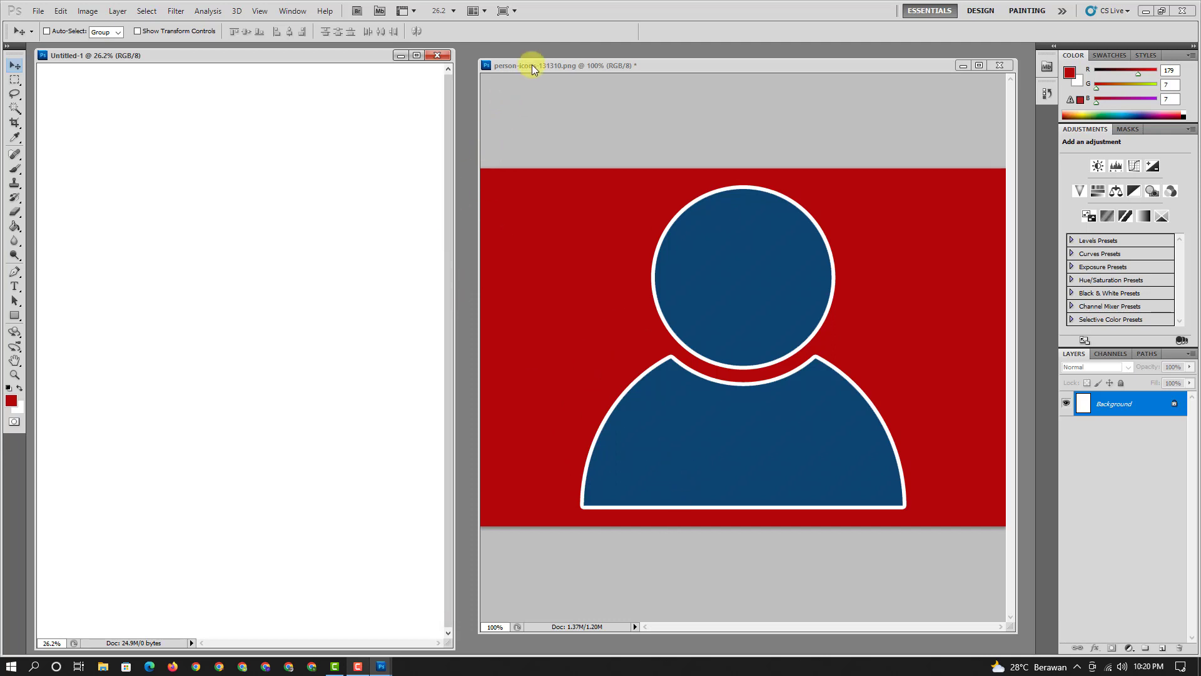
{"action": "left_click_drag", "start_coordinate": [546, 64], "coordinate": [552, 81]}
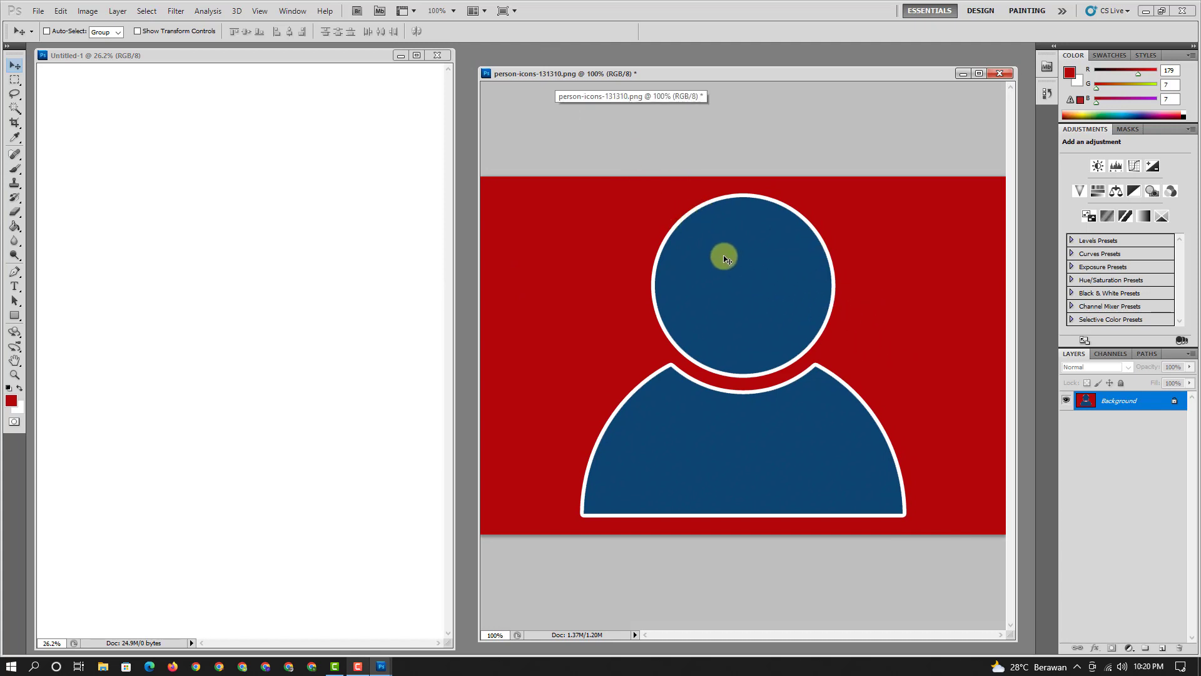
{"action": "mouse_move", "coordinate": [625, 308]}
{"action": "left_mouse_down"}
{"action": "mouse_move", "coordinate": [531, 293]}
{"action": "mouse_move", "coordinate": [730, 308]}
{"action": "left_mouse_up"}
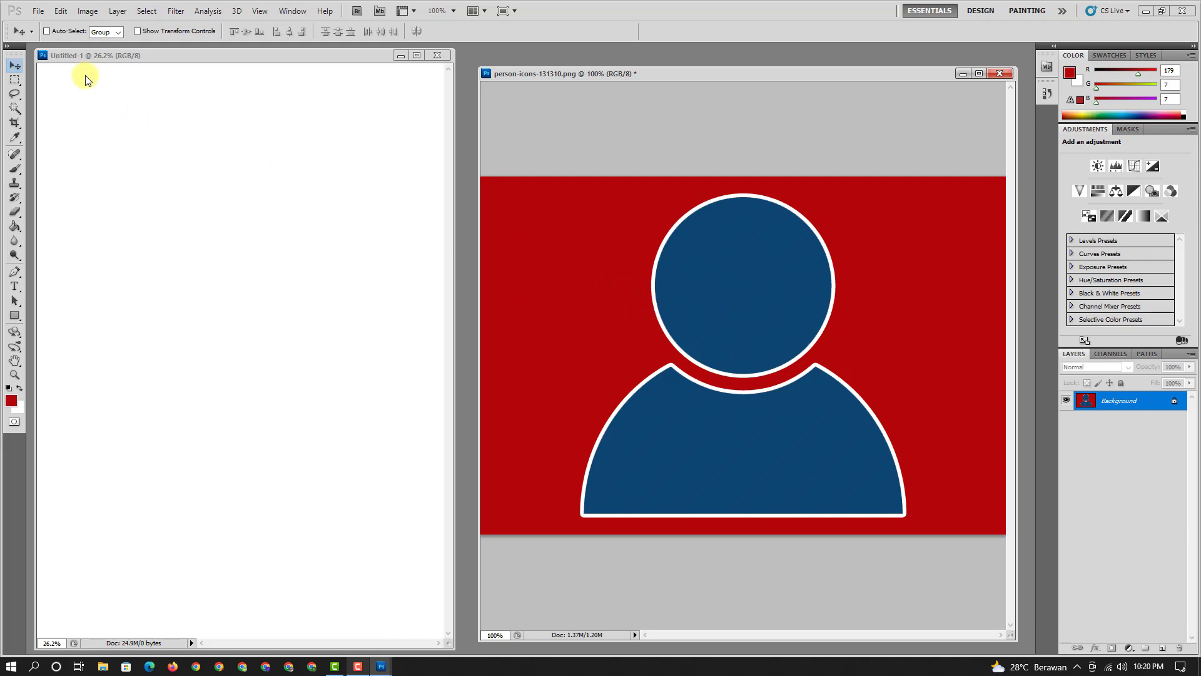
{"action": "left_click", "coordinate": [542, 220]}
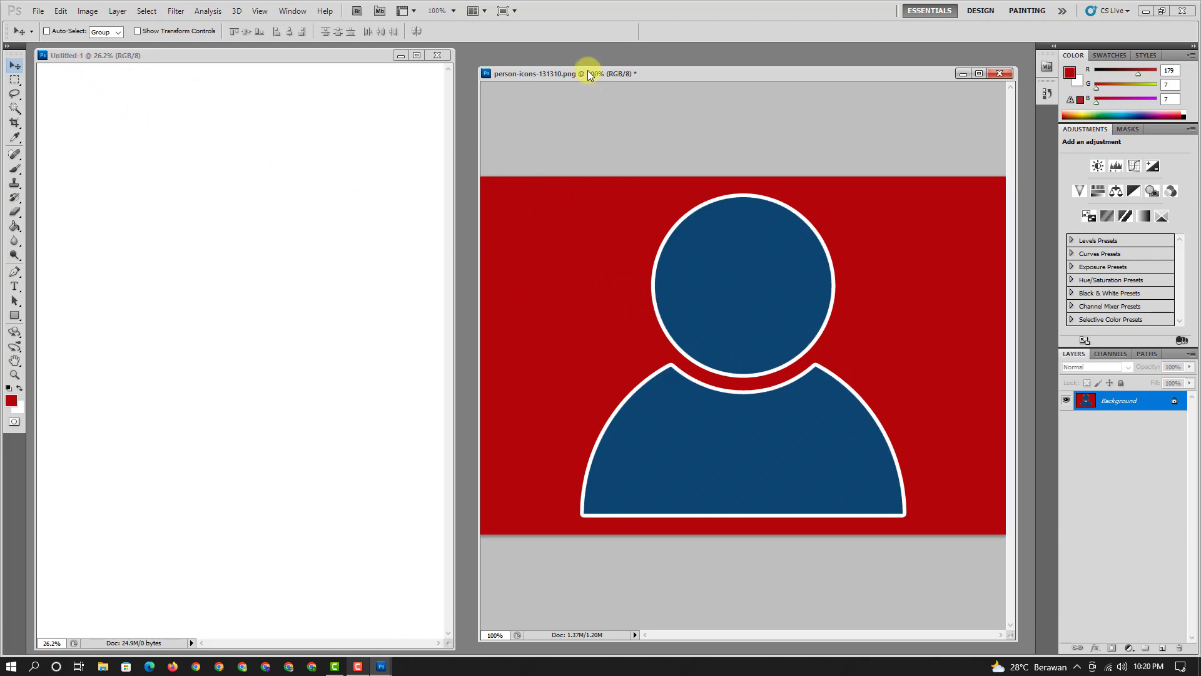
{"action": "left_click_drag", "start_coordinate": [588, 73], "coordinate": [579, 70]}
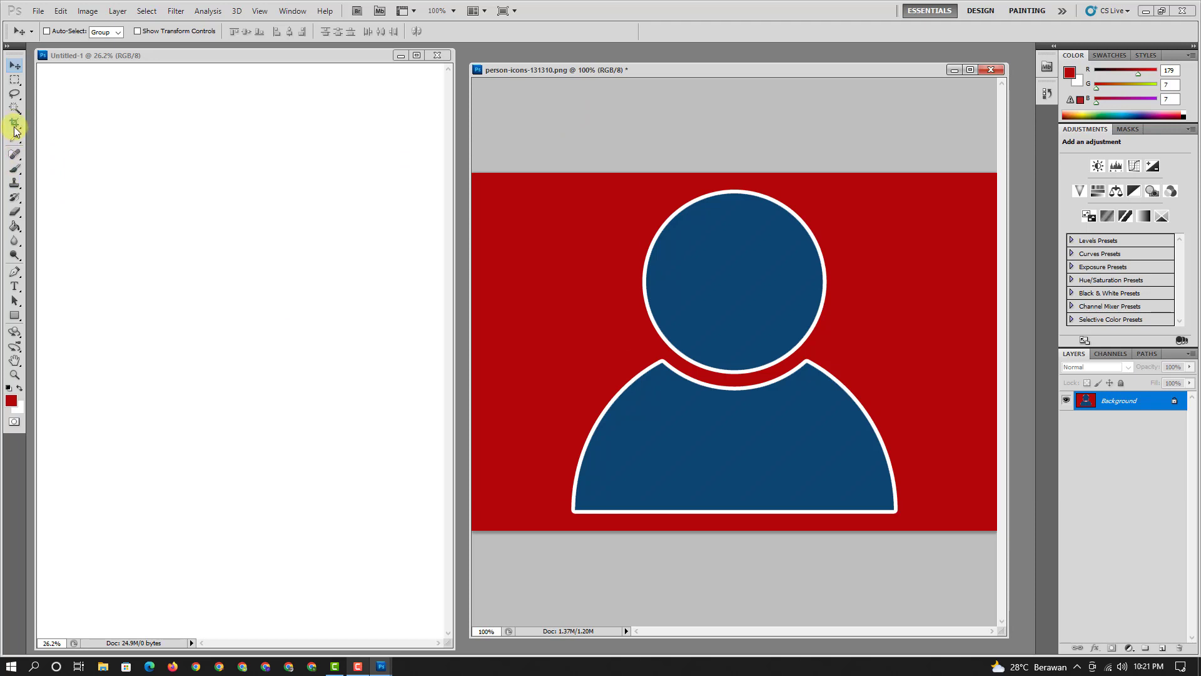
{"action": "left_click", "coordinate": [15, 127]}
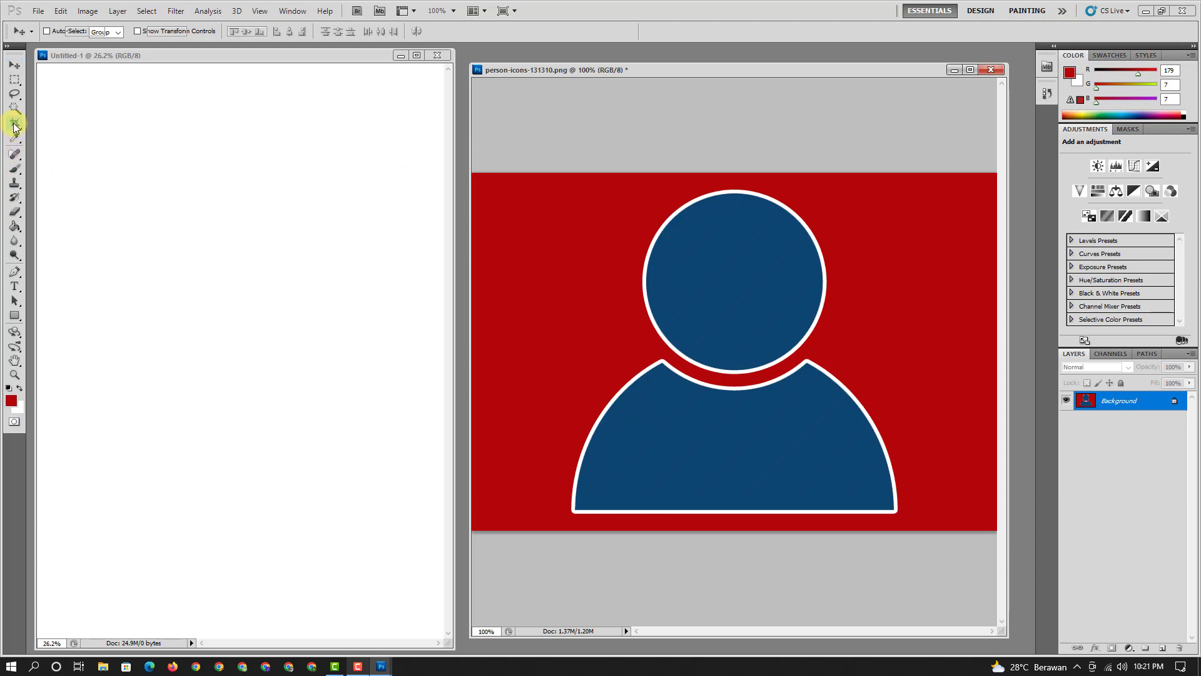
{"action": "right_click", "coordinate": [15, 125]}
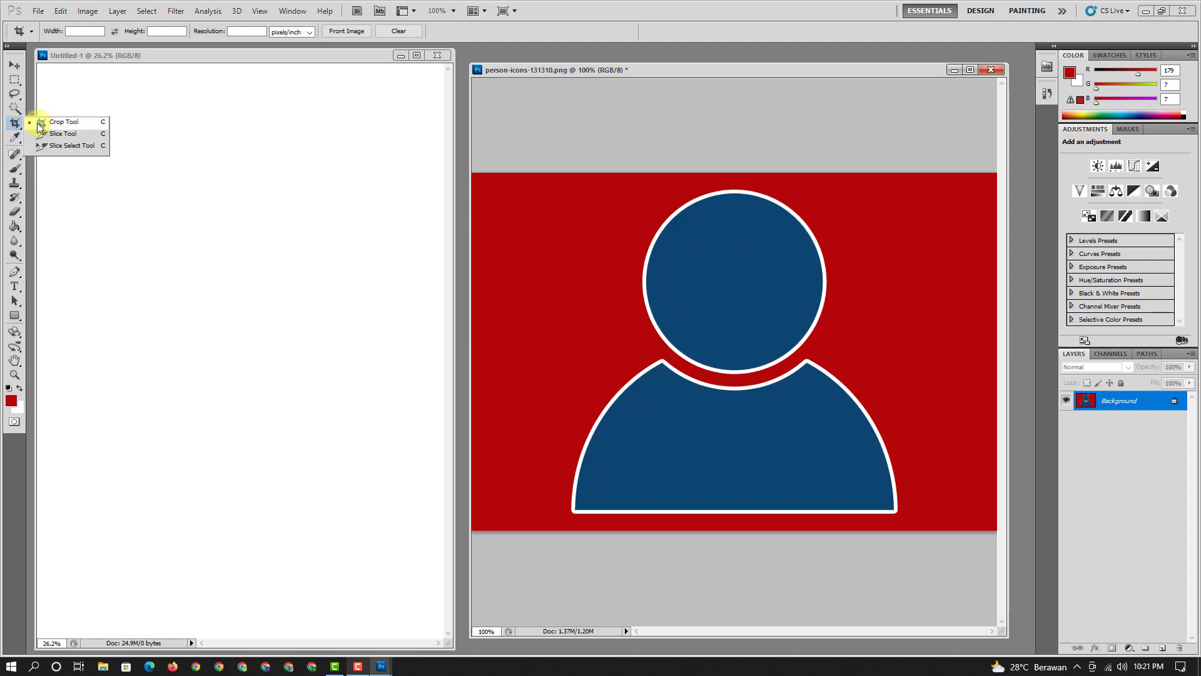
{"action": "left_click", "coordinate": [39, 126]}
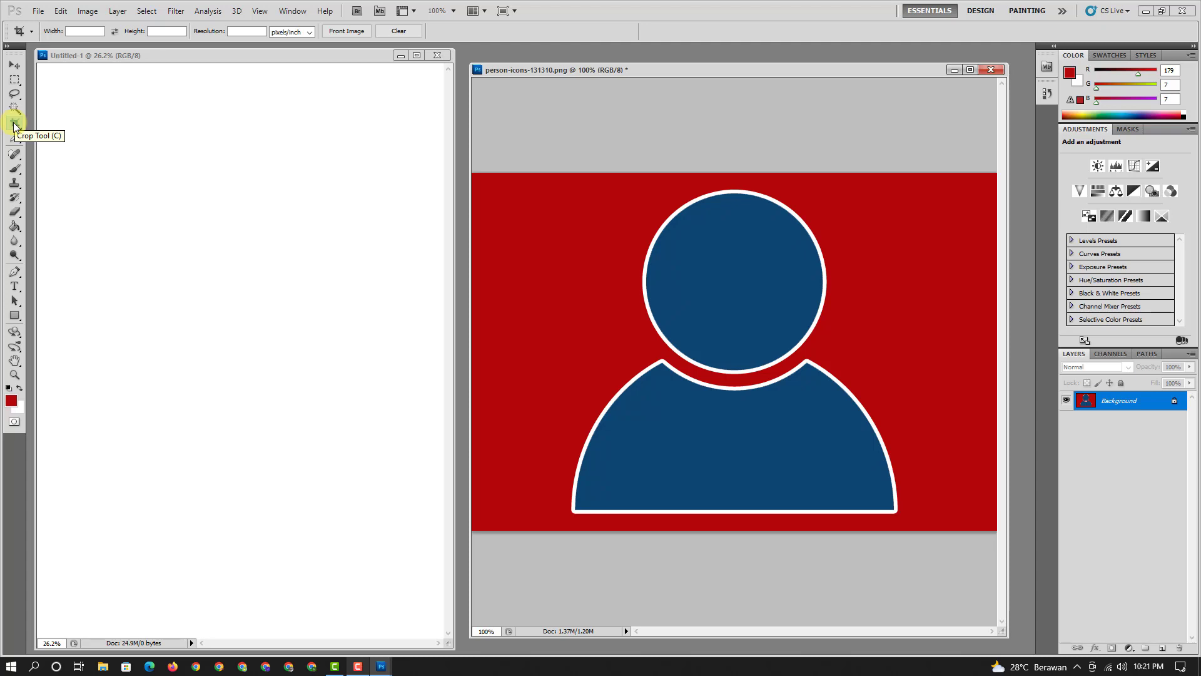
{"action": "right_click", "coordinate": [14, 125]}
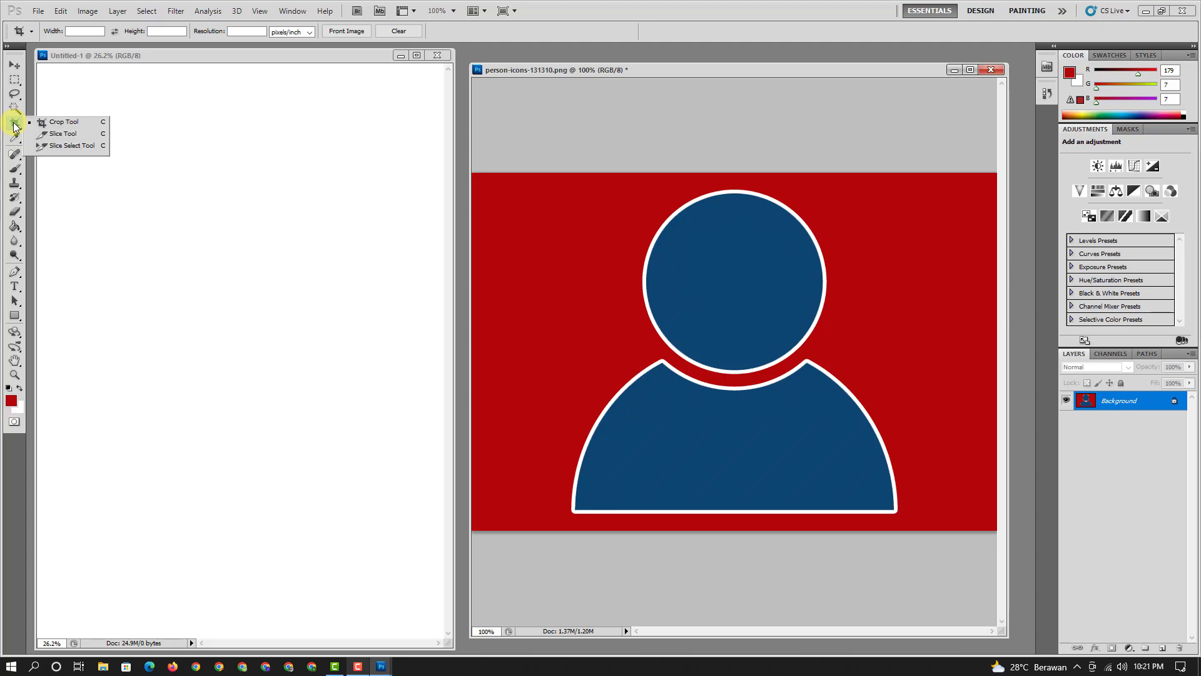
{"action": "left_click", "coordinate": [50, 123]}
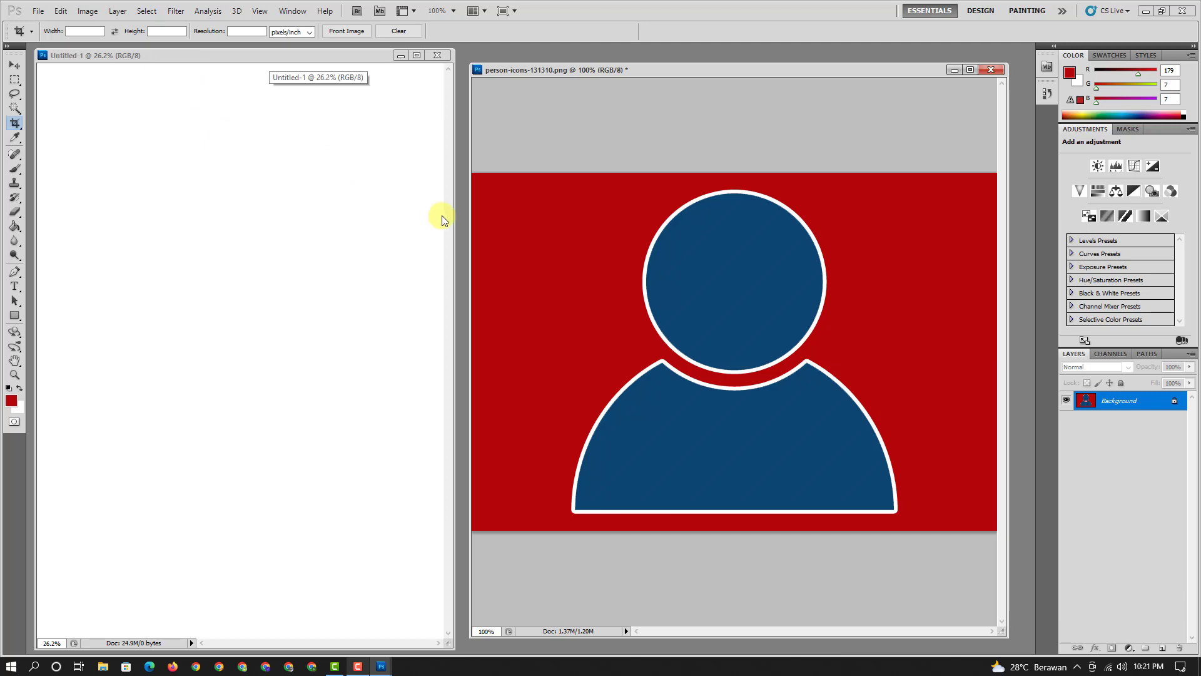
{"action": "left_click_drag", "start_coordinate": [495, 226], "coordinate": [495, 227]}
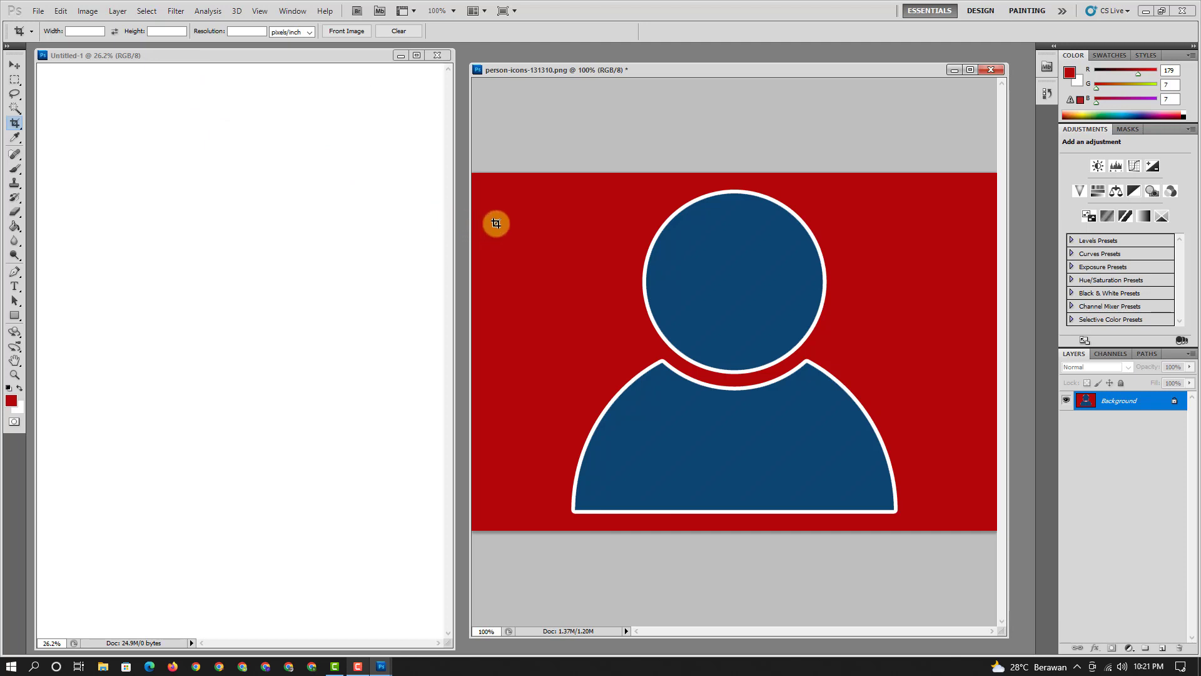
{"action": "left_click_drag", "start_coordinate": [496, 223], "coordinate": [640, 231]}
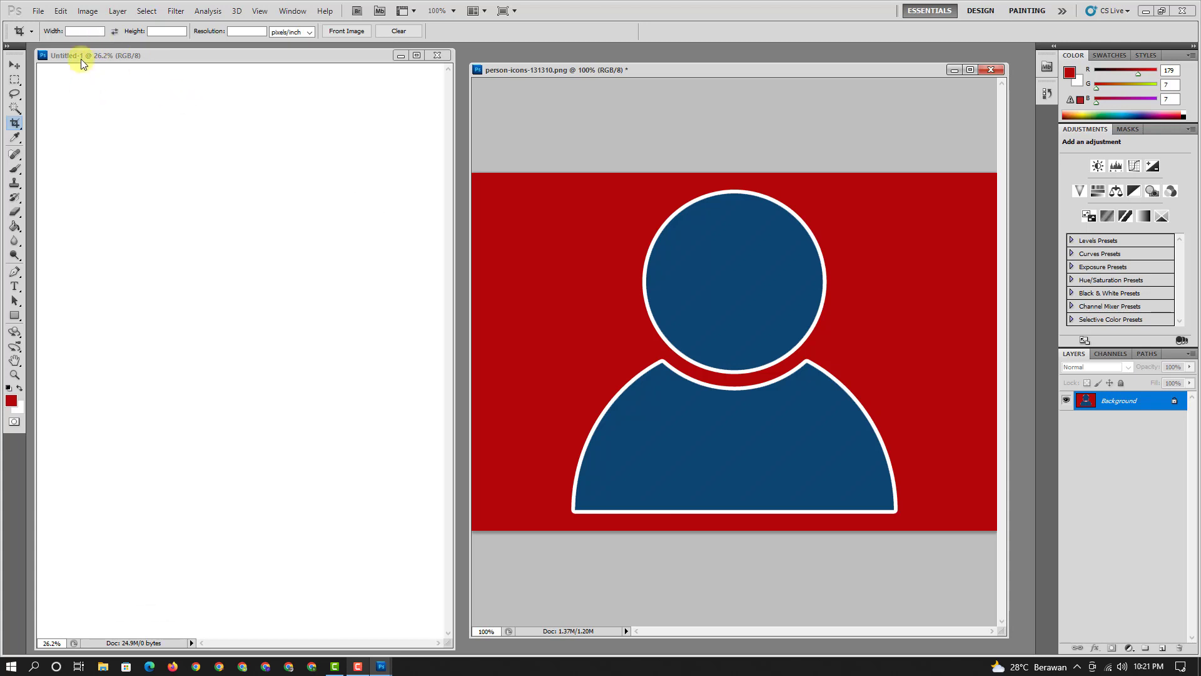
{"action": "left_click", "coordinate": [160, 31]}
{"action": "left_click", "coordinate": [14, 68]}
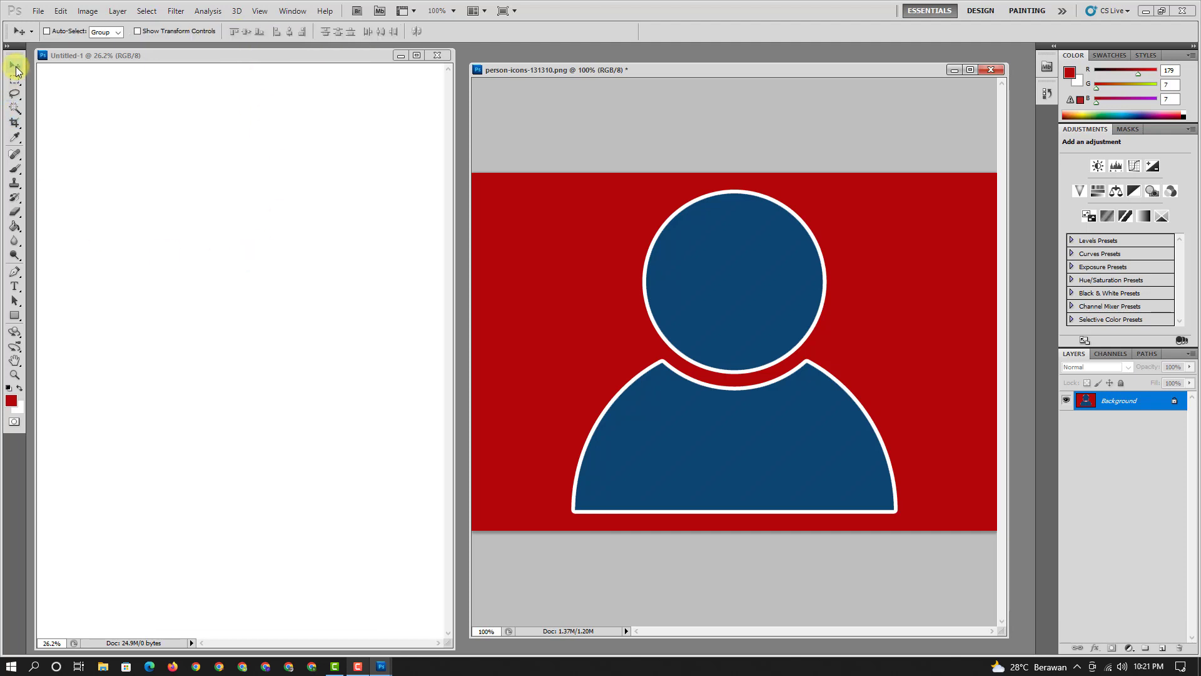
Step: Set up the Crop tool for 2 x 3 cm with resolution in pixels/inch
{"action": "left_click", "coordinate": [14, 124]}
{"action": "left_click", "coordinate": [62, 124]}
{"action": "left_click", "coordinate": [81, 31]}
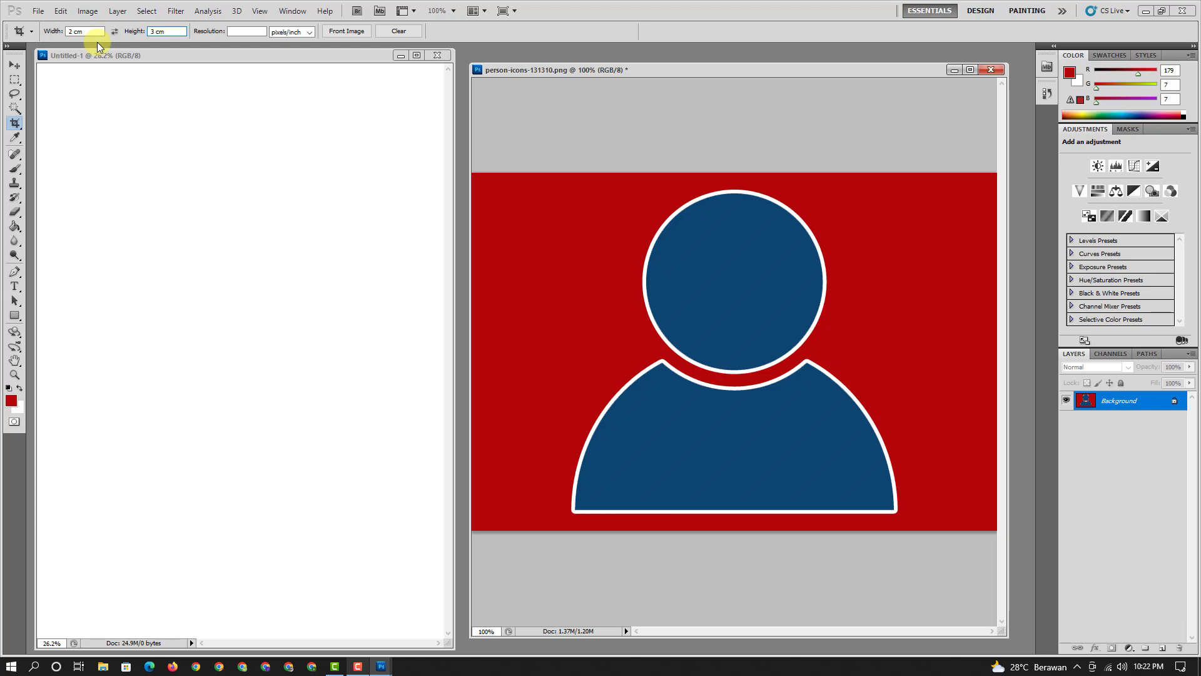
{"action": "left_click", "coordinate": [617, 192]}
{"action": "type", "text": "300"}
{"action": "left_click", "coordinate": [309, 32]}
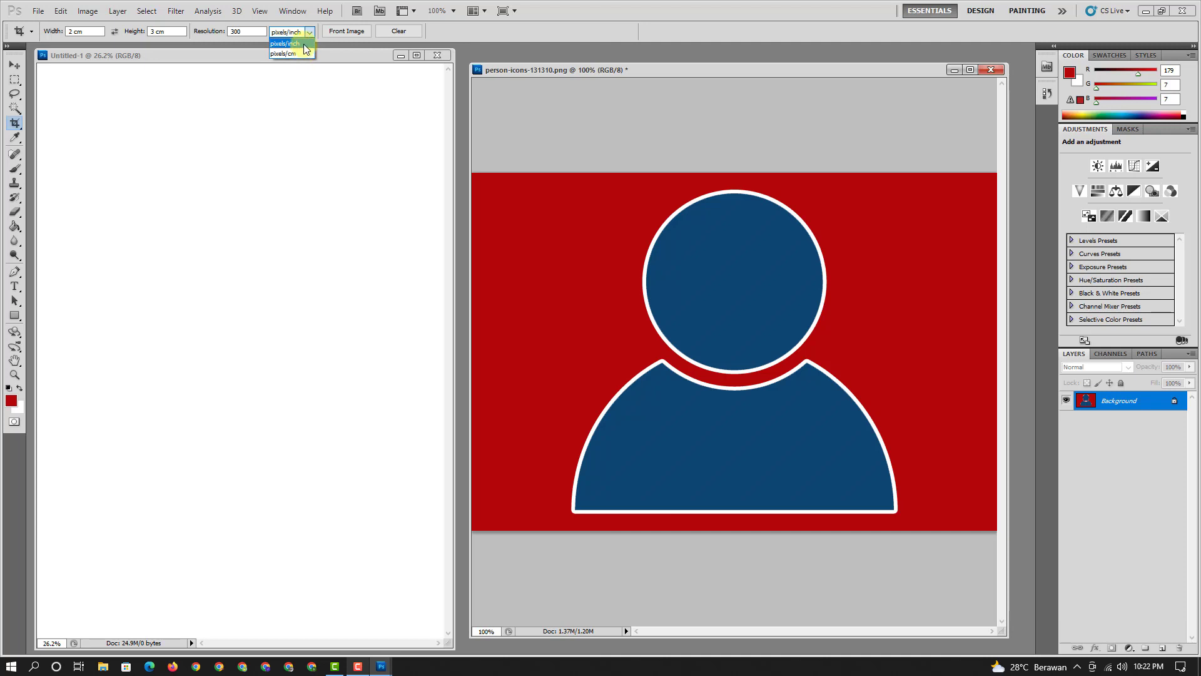
{"action": "left_click", "coordinate": [305, 48]}
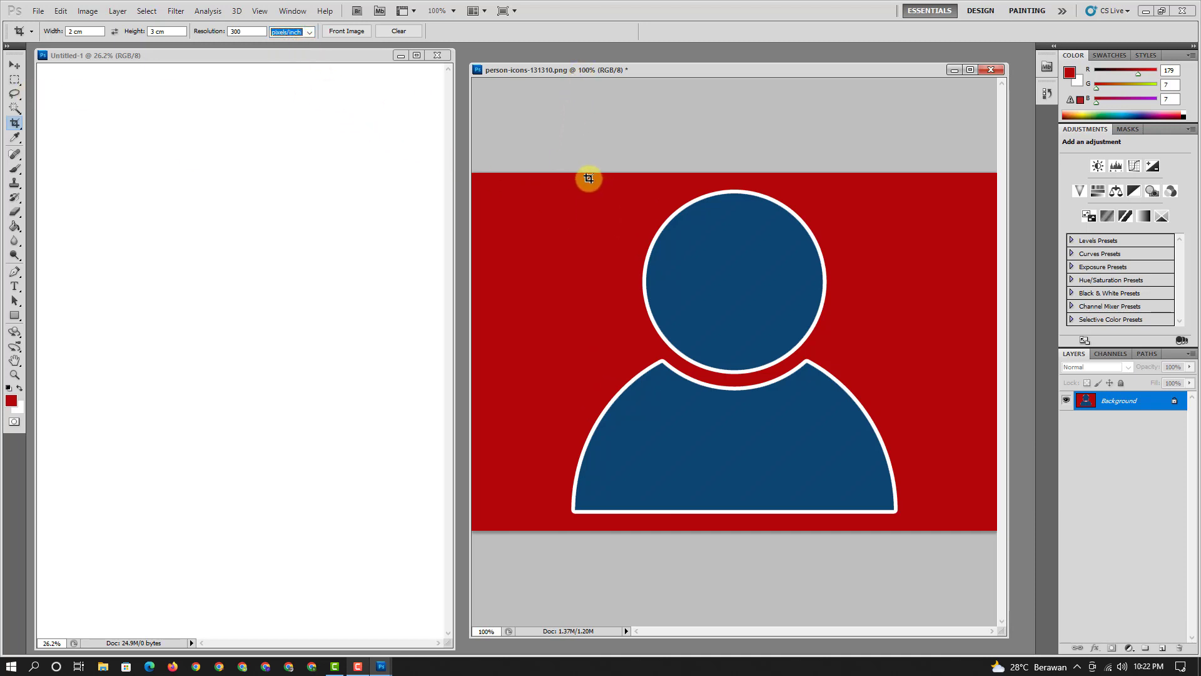
Step: Frame the head and shoulders with the 2 x 3 cm crop box, nudge it, and apply
{"action": "left_click_drag", "start_coordinate": [588, 178], "coordinate": [936, 486]}
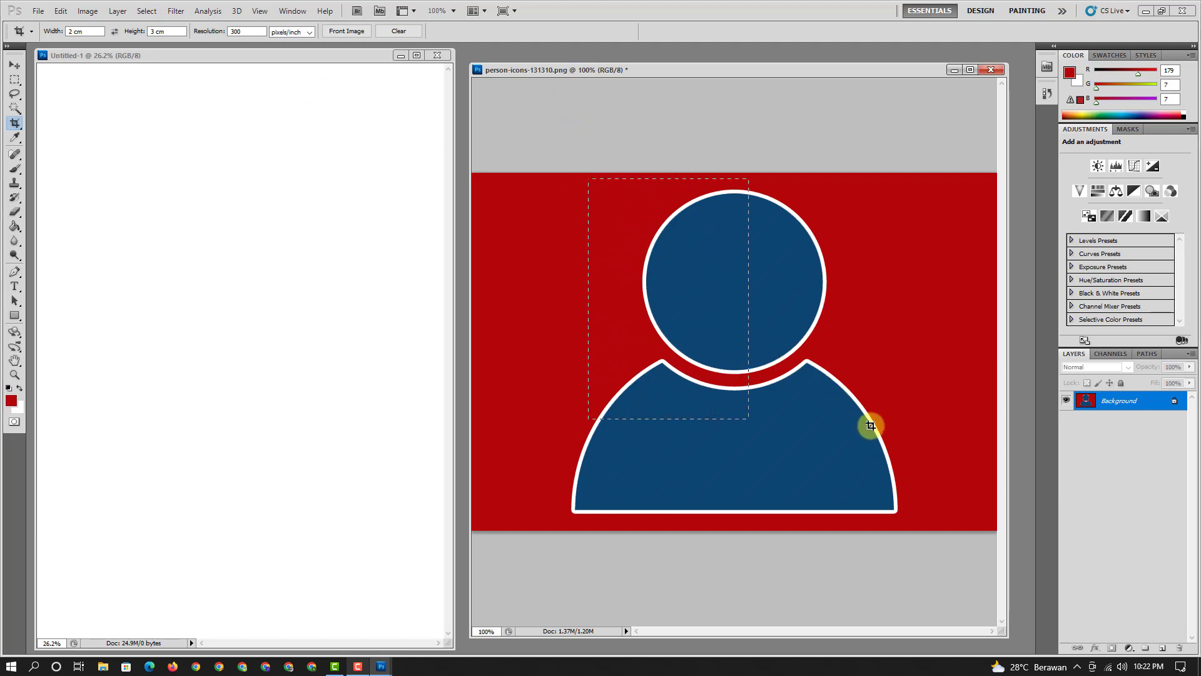
{"action": "mouse_move", "coordinate": [936, 485]}
{"action": "left_mouse_down"}
{"action": "mouse_move", "coordinate": [762, 419]}
{"action": "mouse_move", "coordinate": [791, 422]}
{"action": "left_mouse_up"}
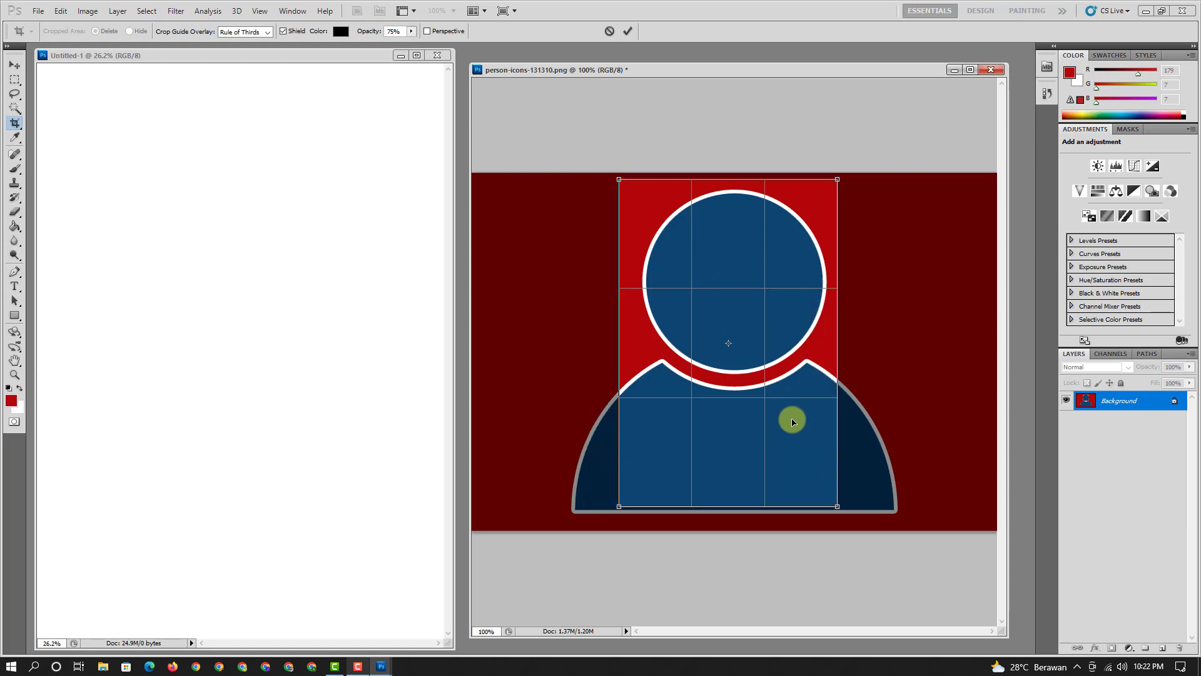
{"action": "left_click_drag", "start_coordinate": [792, 421], "coordinate": [793, 422]}
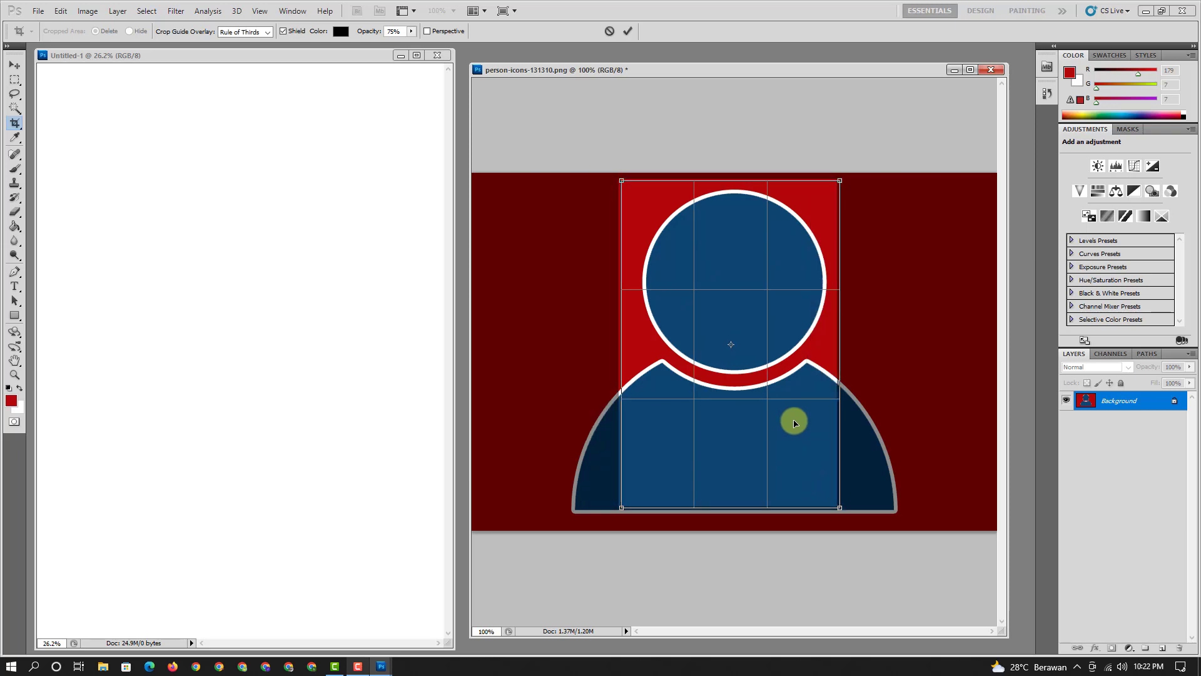
{"action": "left_click_drag", "start_coordinate": [837, 178], "coordinate": [849, 179]}
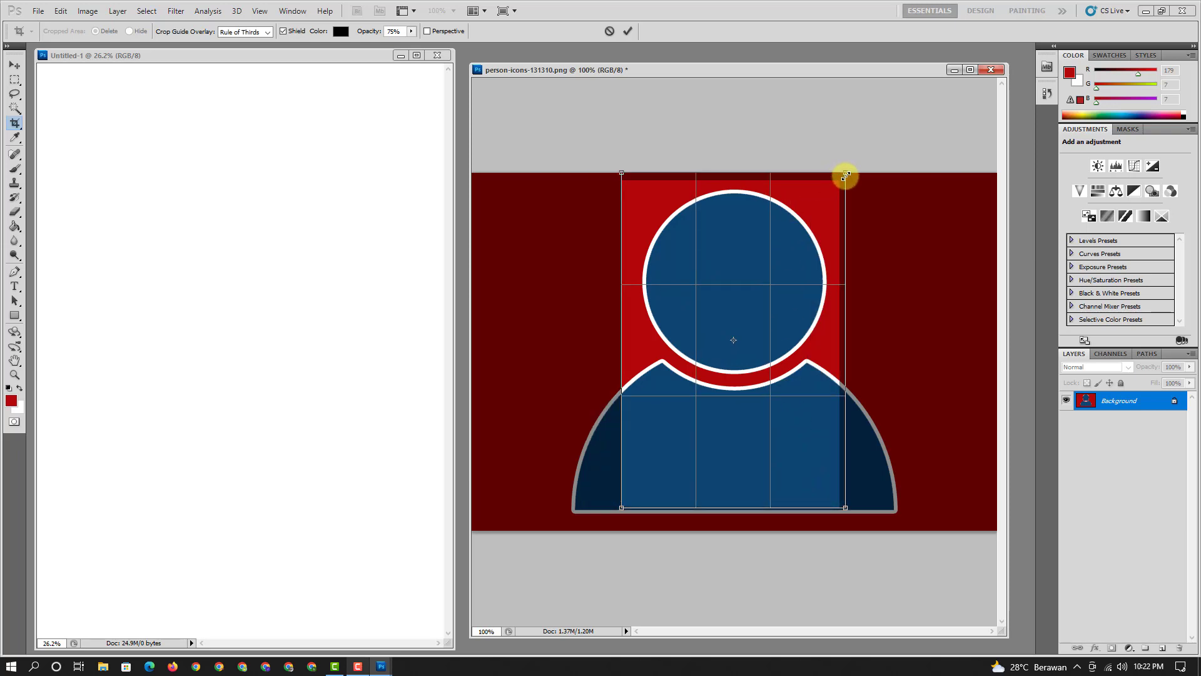
{"action": "key", "text": "Left"}
{"action": "key", "text": "Left"}
{"action": "key", "text": "Left"}
{"action": "key", "text": "Left"}
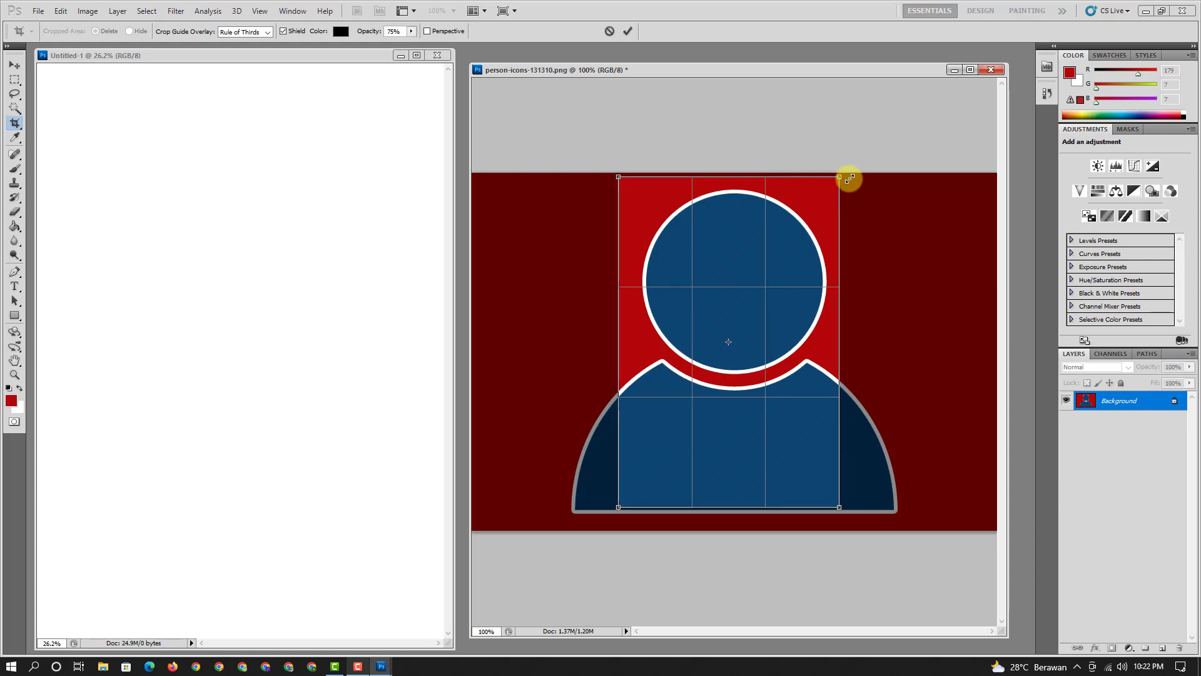
{"action": "key", "text": "Up"}
{"action": "key", "text": "Up"}
{"action": "key", "text": "Left"}
{"action": "key", "text": "Left"}
{"action": "key", "text": "Down"}
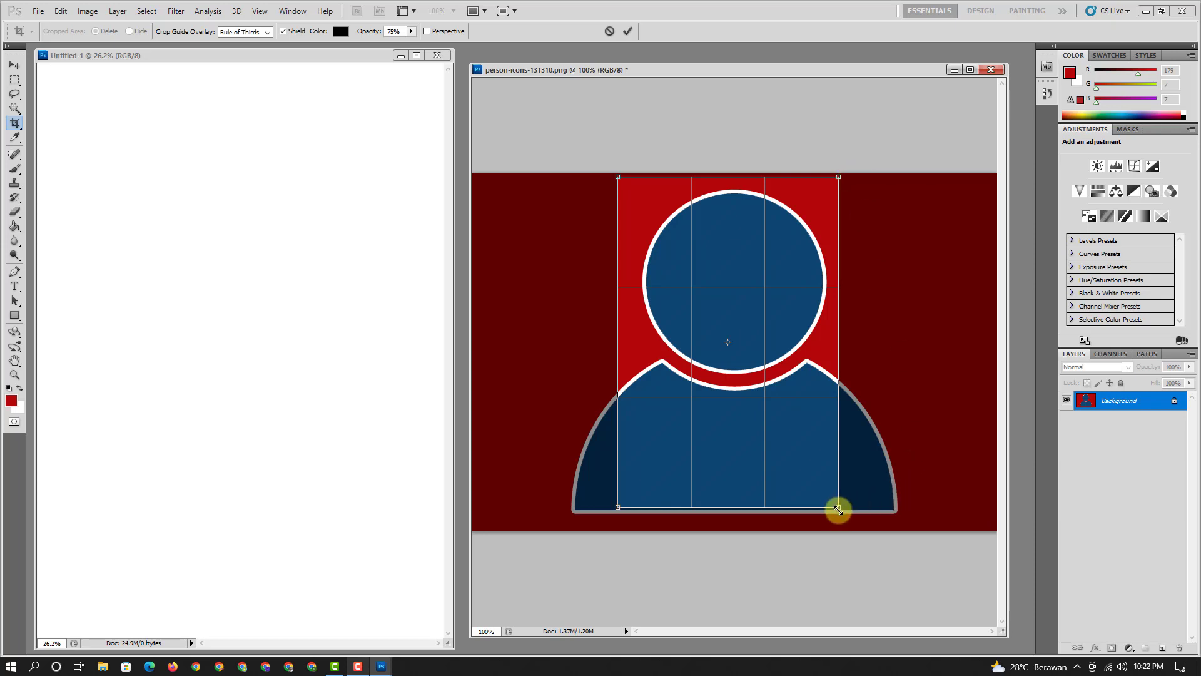
{"action": "left_click_drag", "start_coordinate": [838, 508], "coordinate": [840, 511]}
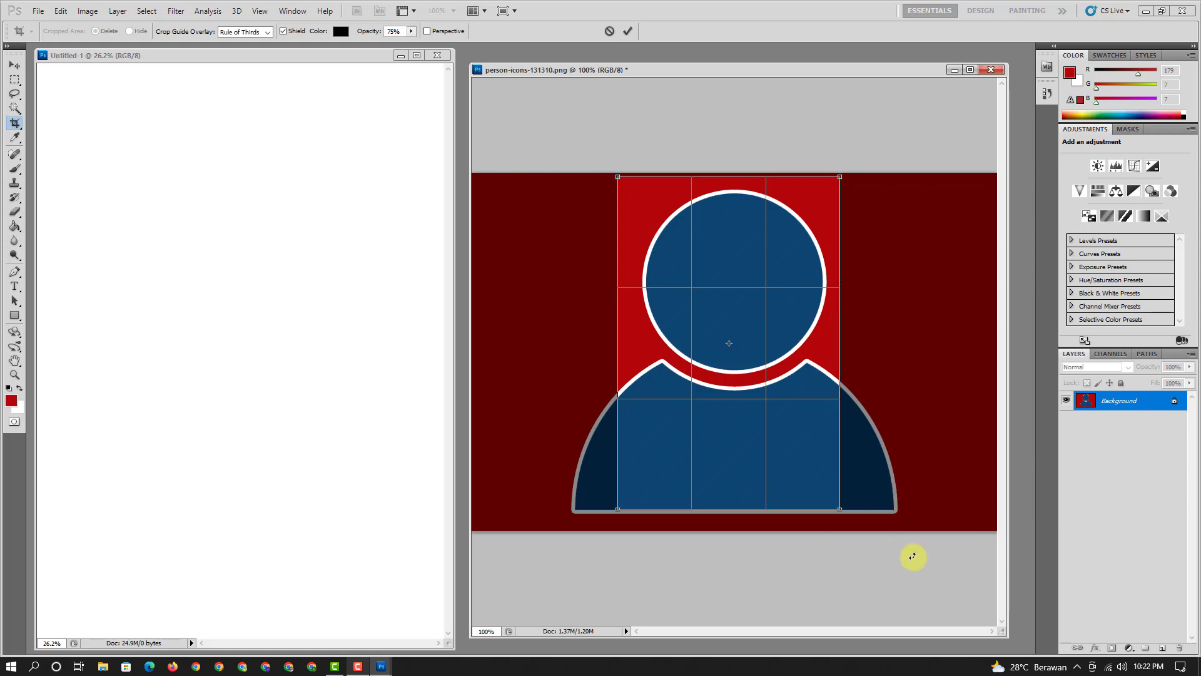
{"action": "key", "text": "Right"}
{"action": "key", "text": "Return"}
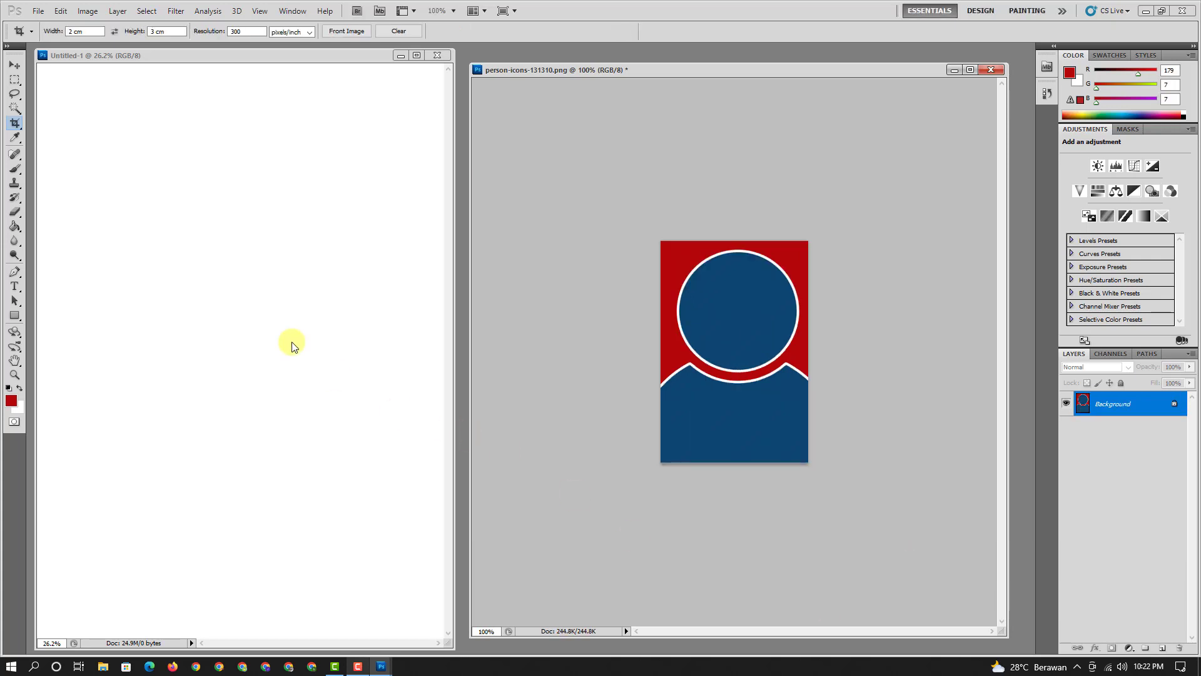
Step: Move the cropped portrait onto the A4 page and Alt-drag copies into a top row of three
{"action": "left_click", "coordinate": [15, 65]}
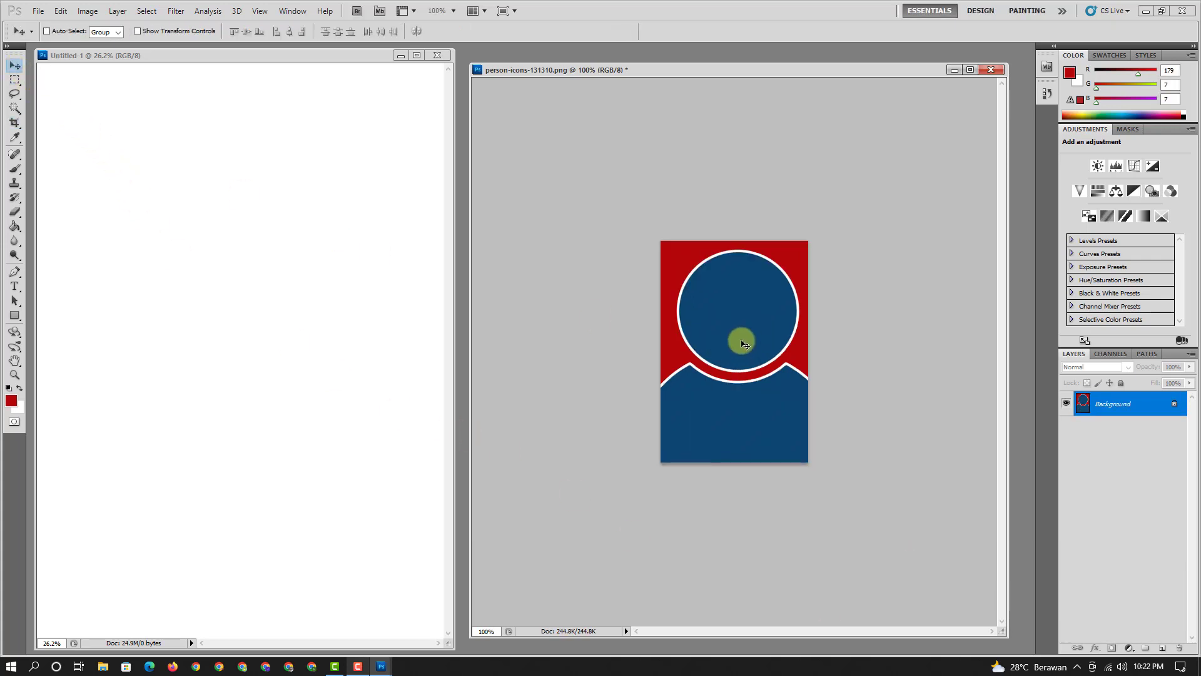
{"action": "mouse_move", "coordinate": [739, 340]}
{"action": "left_mouse_down"}
{"action": "mouse_move", "coordinate": [456, 289]}
{"action": "mouse_move", "coordinate": [58, 94]}
{"action": "mouse_move", "coordinate": [76, 107]}
{"action": "left_mouse_up"}
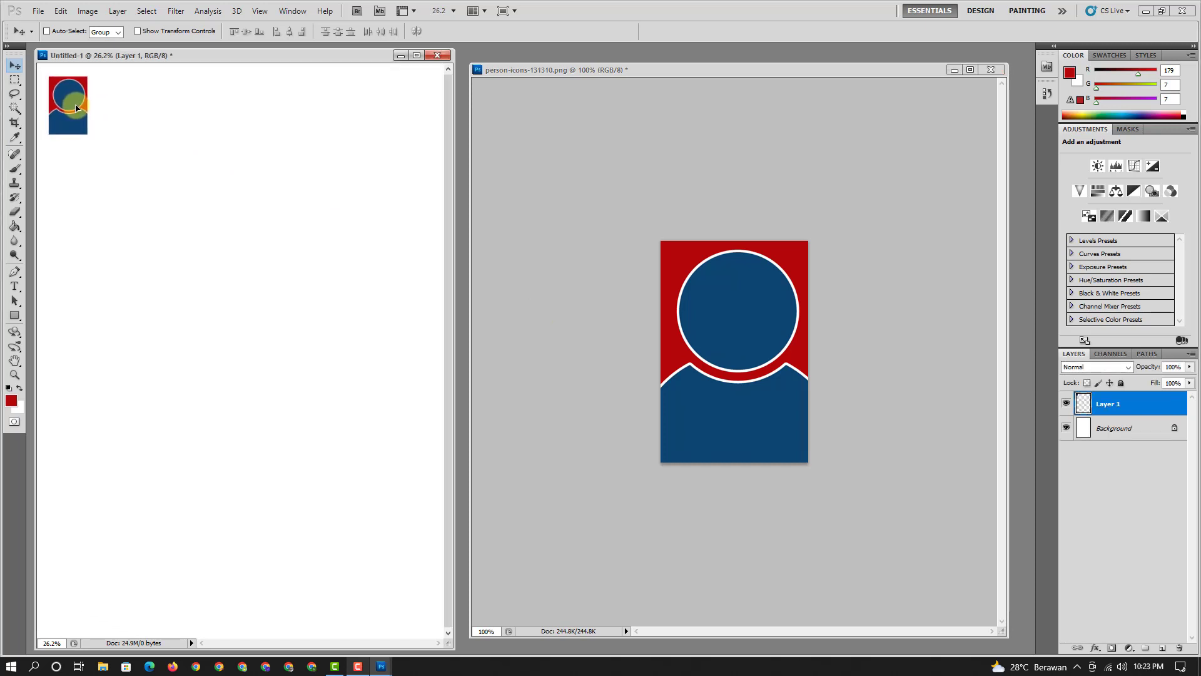
{"action": "left_click", "coordinate": [138, 31]}
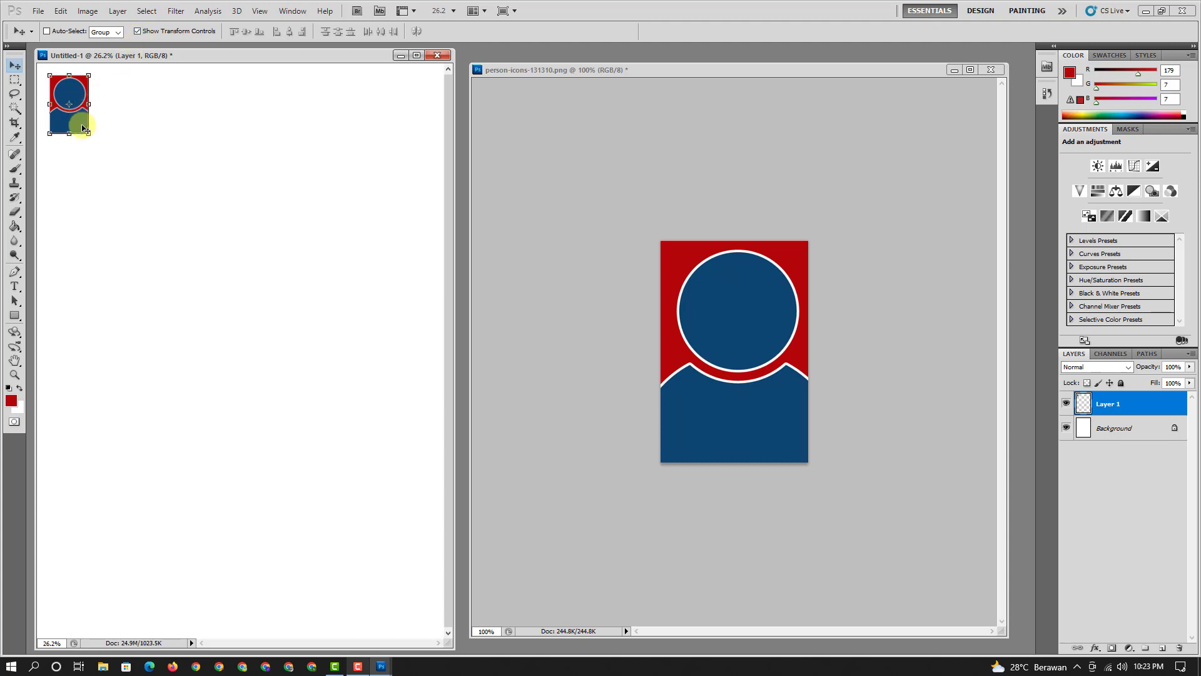
{"action": "left_click_drag", "start_coordinate": [86, 128], "coordinate": [173, 129]}
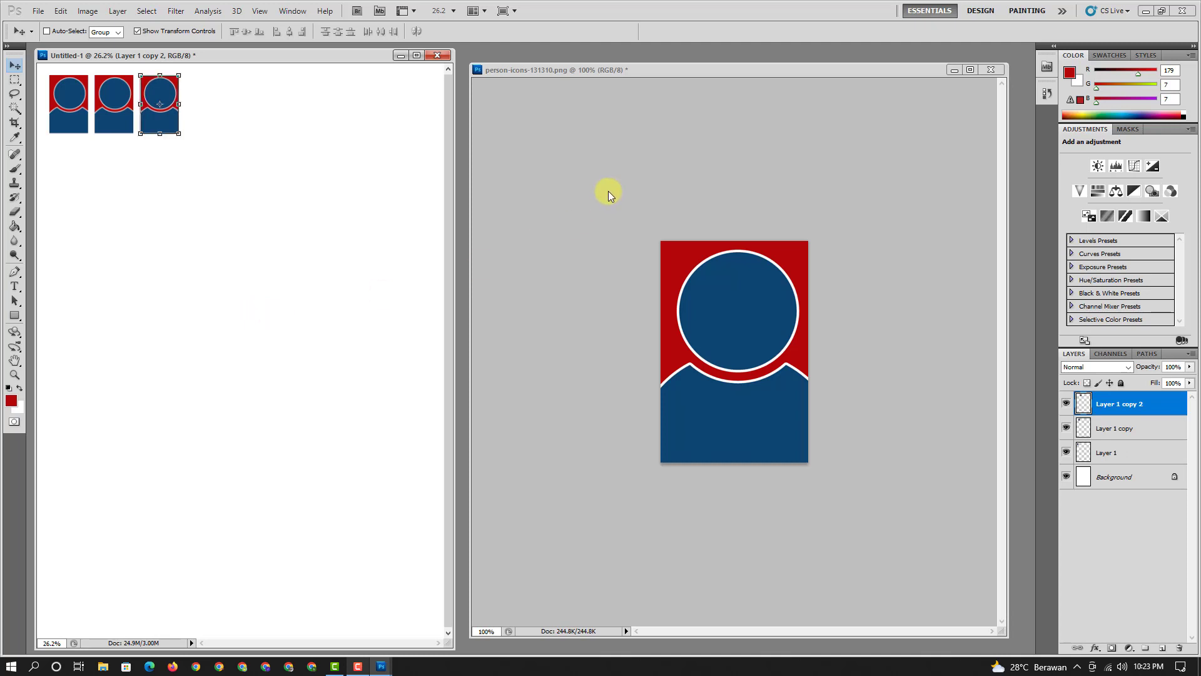
{"action": "left_click", "coordinate": [641, 140]}
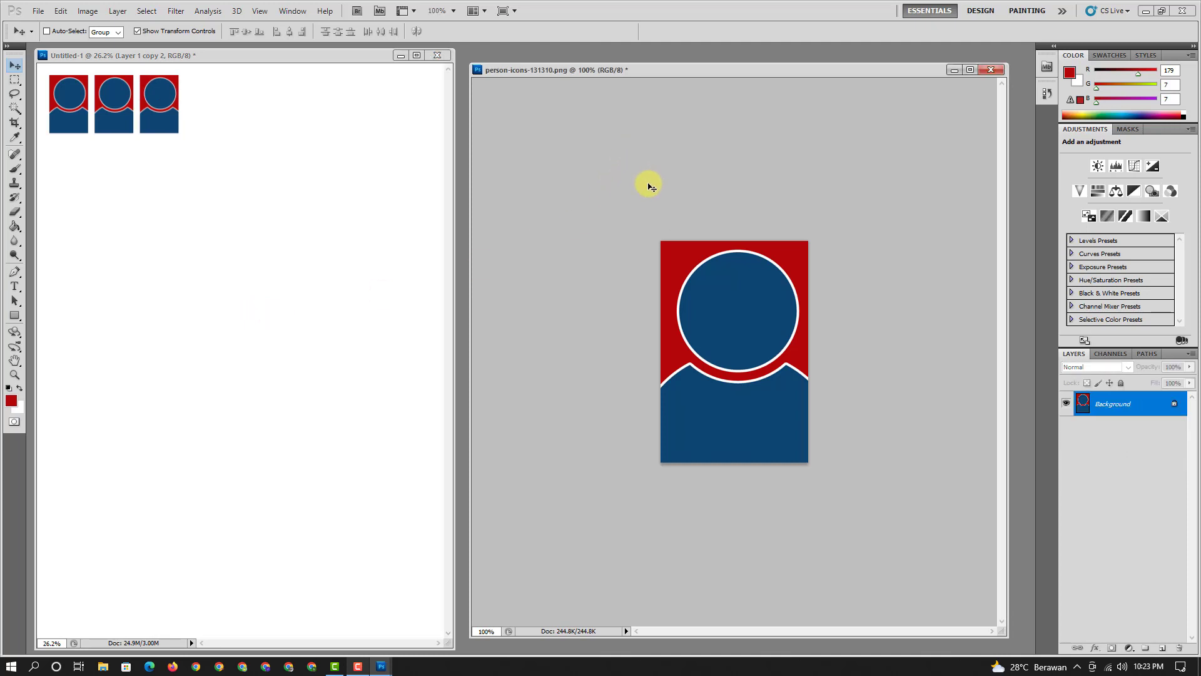
Step: Undo the 2 x 3 crop and set the Crop tool height to 4 cm
{"action": "key", "text": "ctrl+z"}
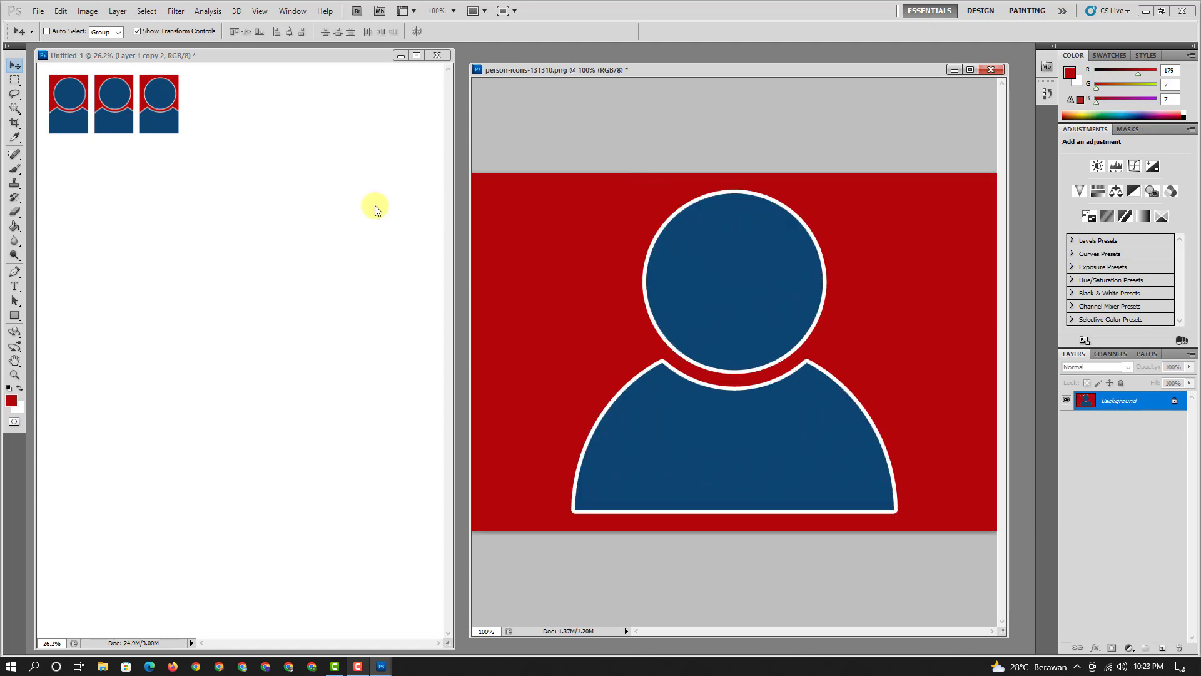
{"action": "left_click", "coordinate": [13, 126]}
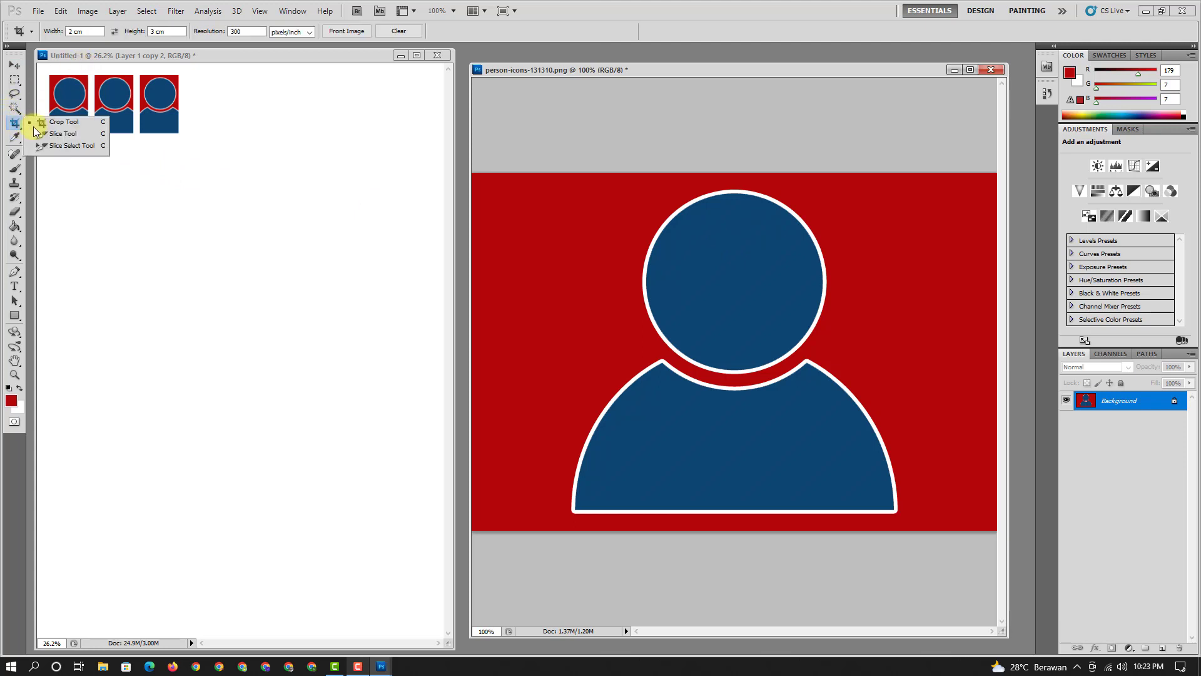
{"action": "left_click_drag", "start_coordinate": [8, 126], "coordinate": [50, 118]}
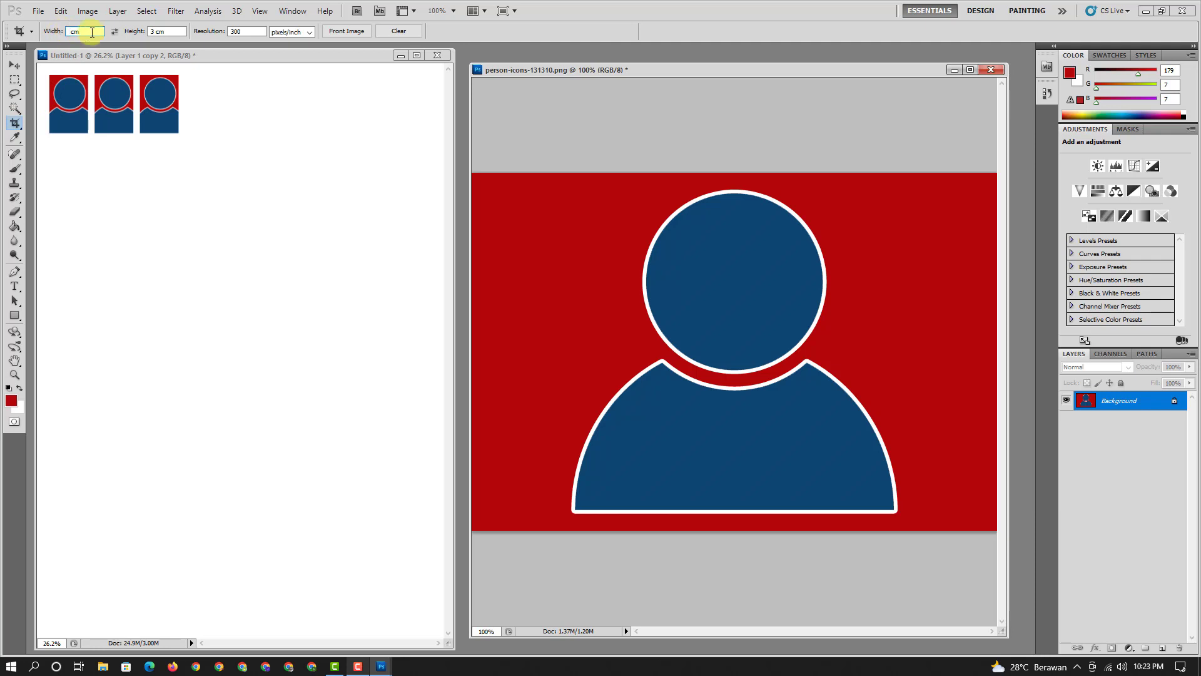
{"action": "type", "text": "3"}
{"action": "left_click", "coordinate": [155, 31]}
{"action": "type", "text": "4"}
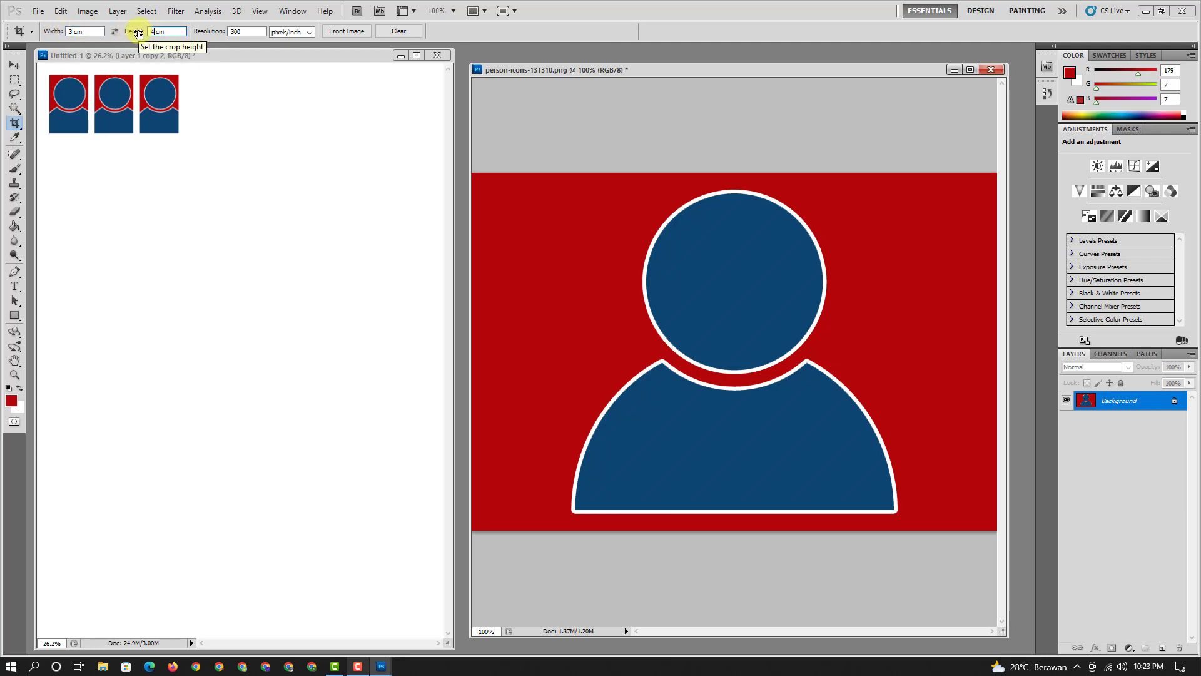
{"action": "left_click", "coordinate": [247, 32]}
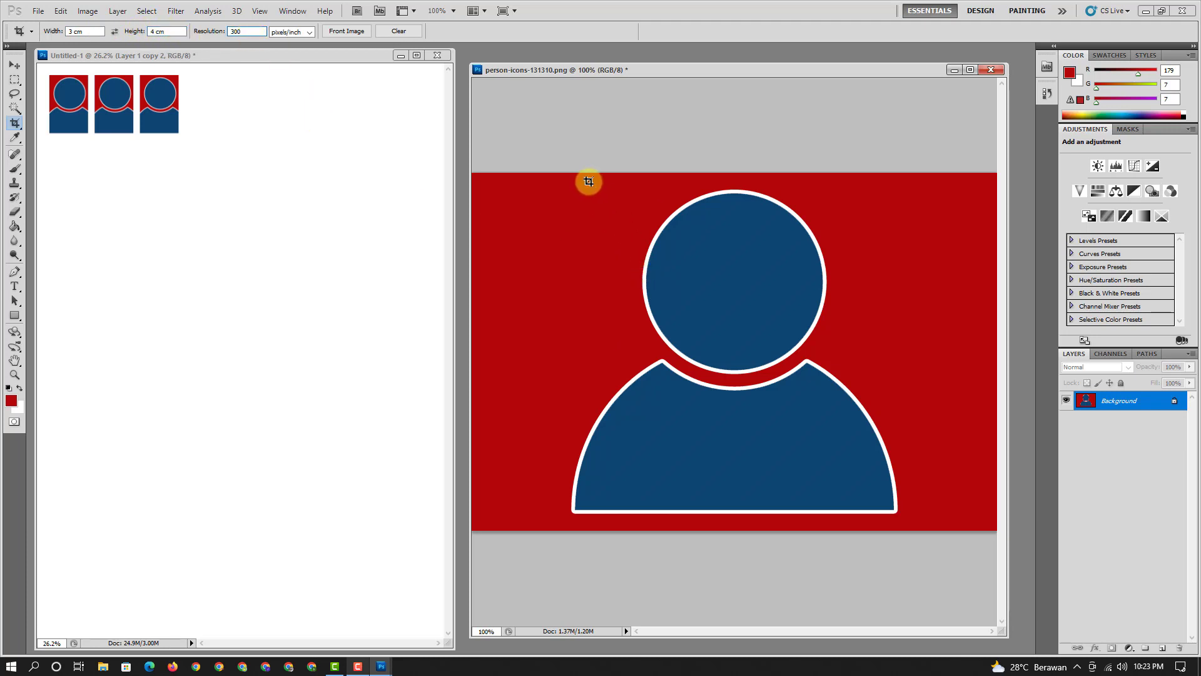
Step: Draw a 3 x 4 cm crop frame over the person, centre it, and apply
{"action": "left_click_drag", "start_coordinate": [588, 182], "coordinate": [961, 511]}
{"action": "key", "text": "Up"}
{"action": "key", "text": "Up"}
{"action": "key", "text": "Up"}
{"action": "key", "text": "Up"}
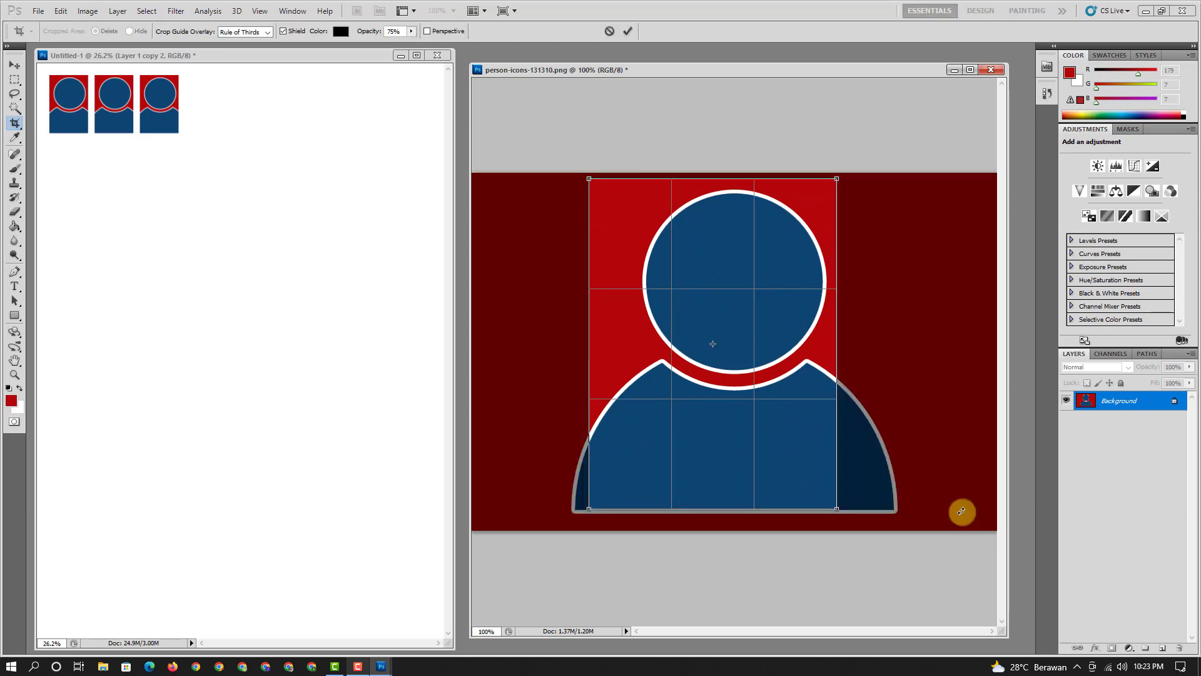
{"action": "key", "text": "Right"}
{"action": "key", "text": "Right"}
{"action": "key", "text": "Right"}
{"action": "key", "text": "Right"}
{"action": "key", "text": "Right"}
{"action": "key", "text": "Right"}
{"action": "key", "text": "Right"}
{"action": "key", "text": "Right"}
{"action": "key", "text": "Right"}
{"action": "key", "text": "Right"}
{"action": "key", "text": "Right"}
{"action": "key", "text": "Right"}
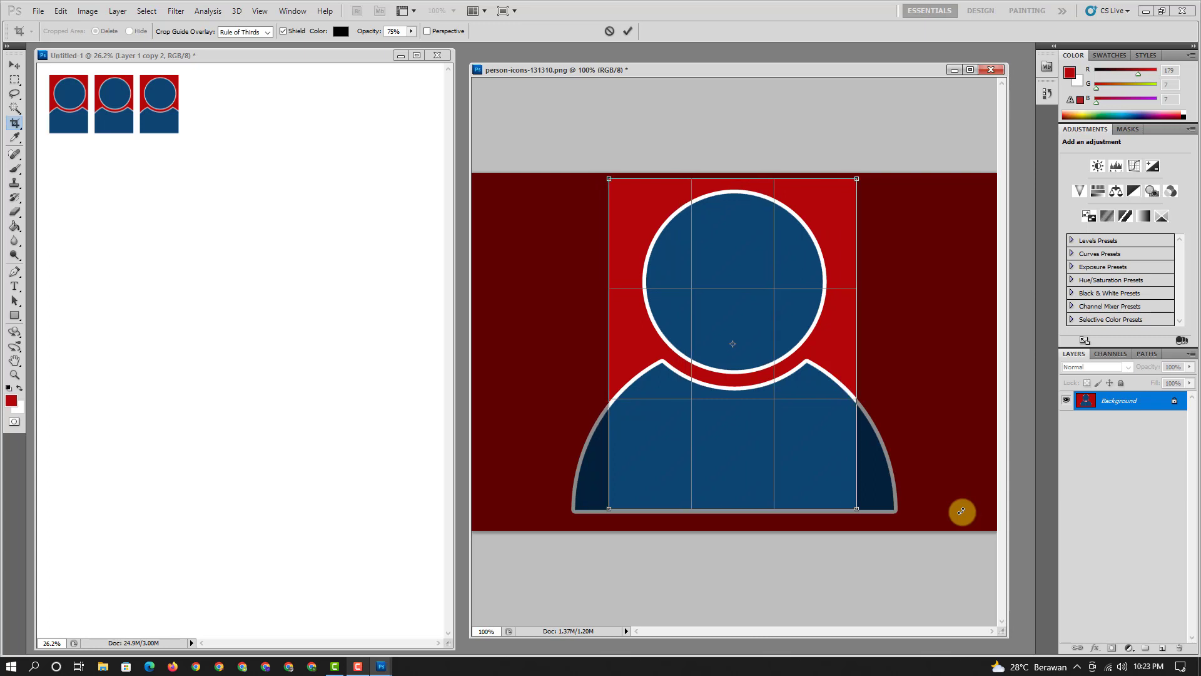
{"action": "key", "text": "Up"}
{"action": "key", "text": "Up"}
{"action": "key", "text": "Up"}
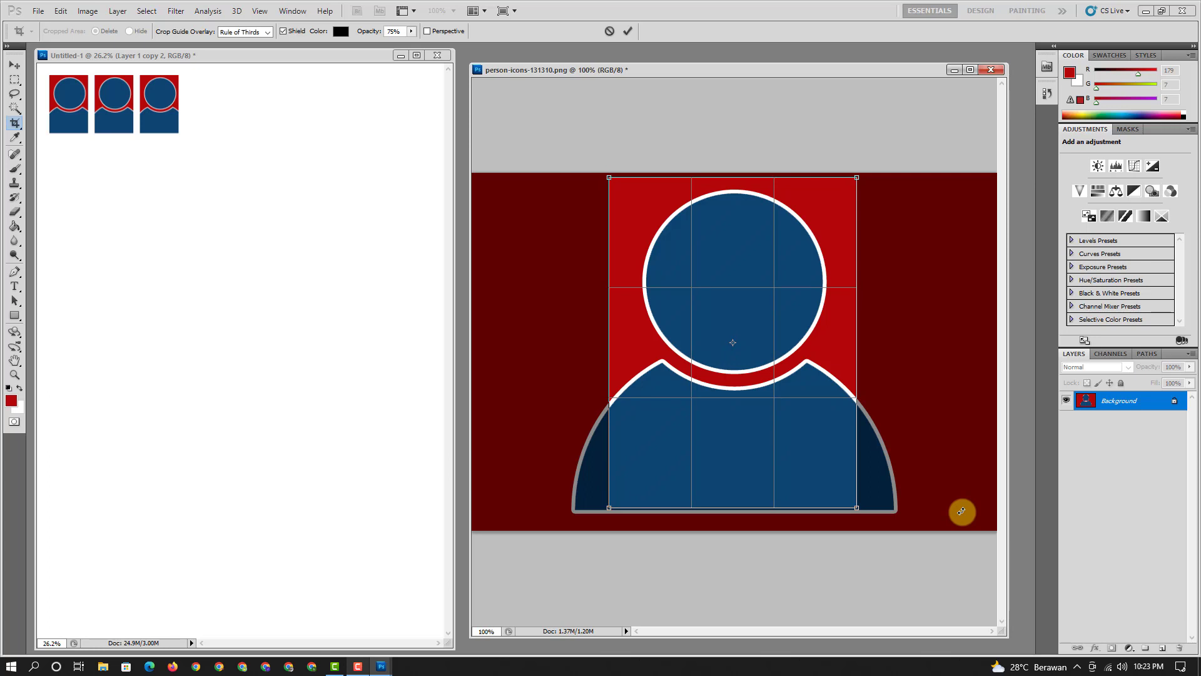
{"action": "key", "text": "Right"}
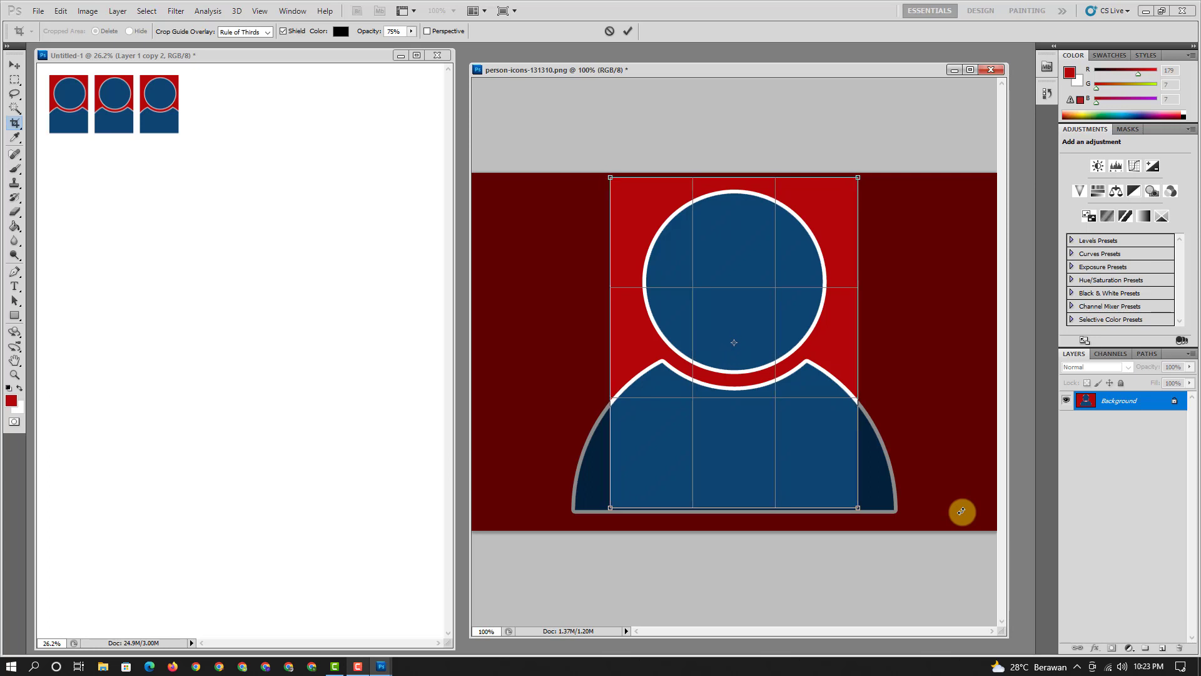
{"action": "key", "text": "Return"}
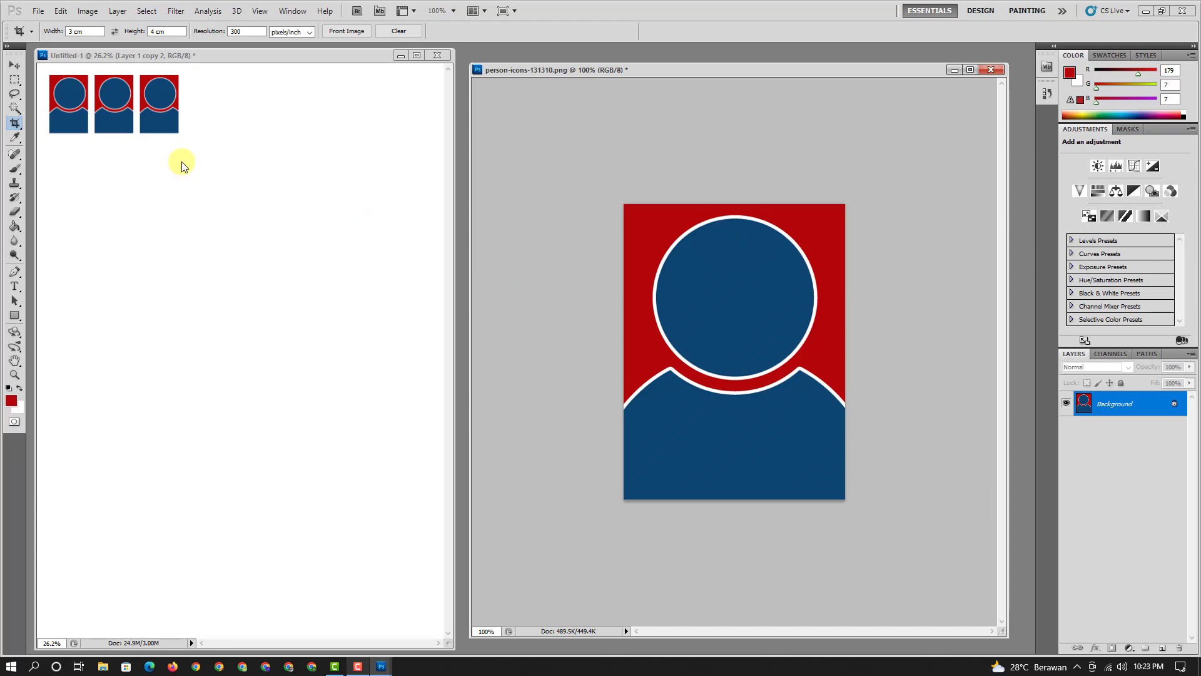
Step: Move the 3 x 4 cm portrait onto the page below the first row
{"action": "left_click", "coordinate": [16, 68]}
{"action": "mouse_move", "coordinate": [724, 316]}
{"action": "left_mouse_down"}
{"action": "mouse_move", "coordinate": [97, 206]}
{"action": "mouse_move", "coordinate": [90, 165]}
{"action": "mouse_move", "coordinate": [164, 200]}
{"action": "mouse_move", "coordinate": [226, 202]}
{"action": "left_mouse_up"}
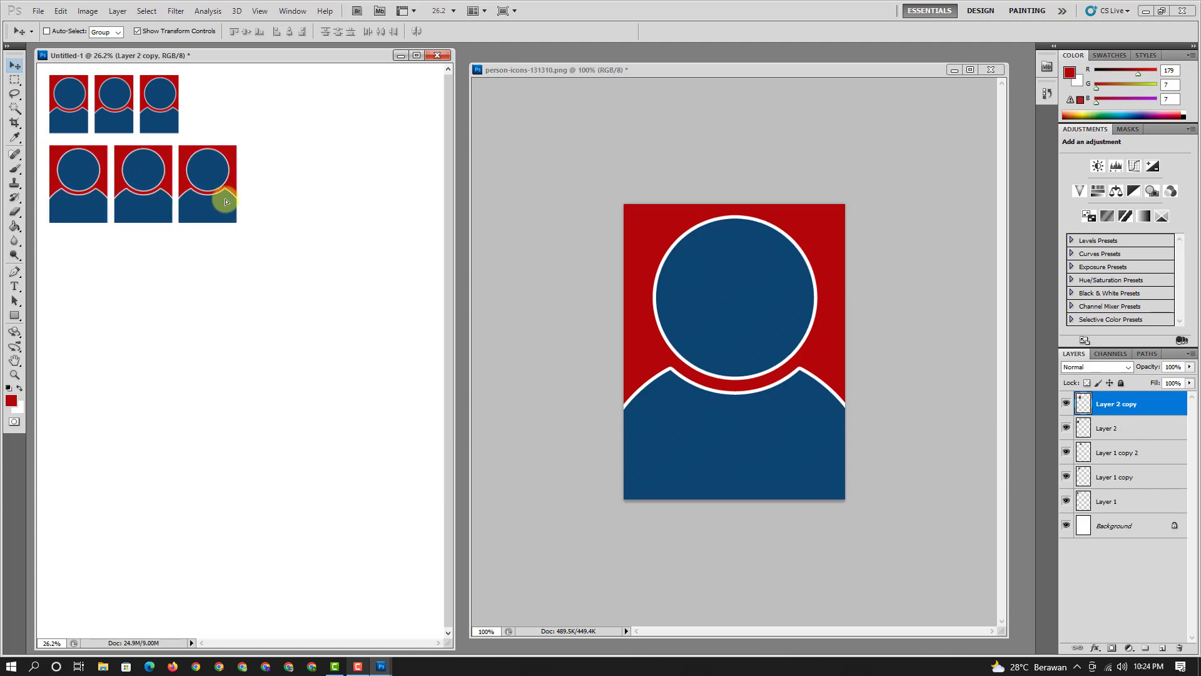
{"action": "left_click", "coordinate": [703, 343]}
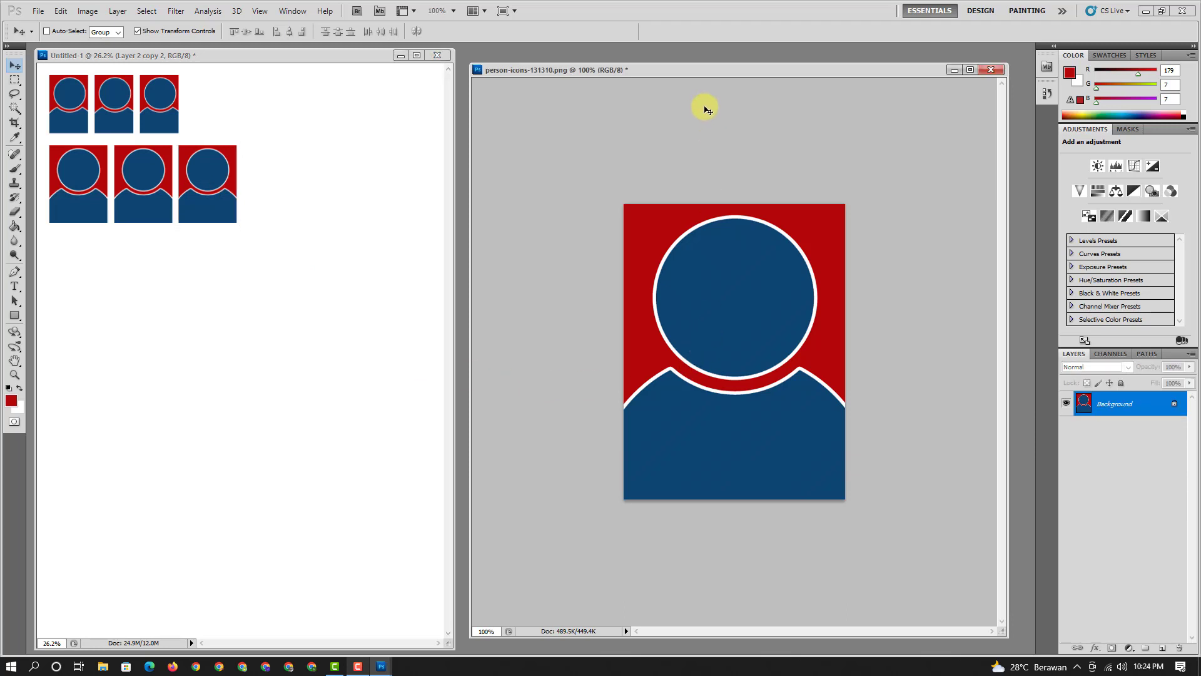
Step: Undo the 3 x 4 crop and edit the Crop tool height for a 4 x 6 cm frame
{"action": "key", "text": "ctrl+z"}
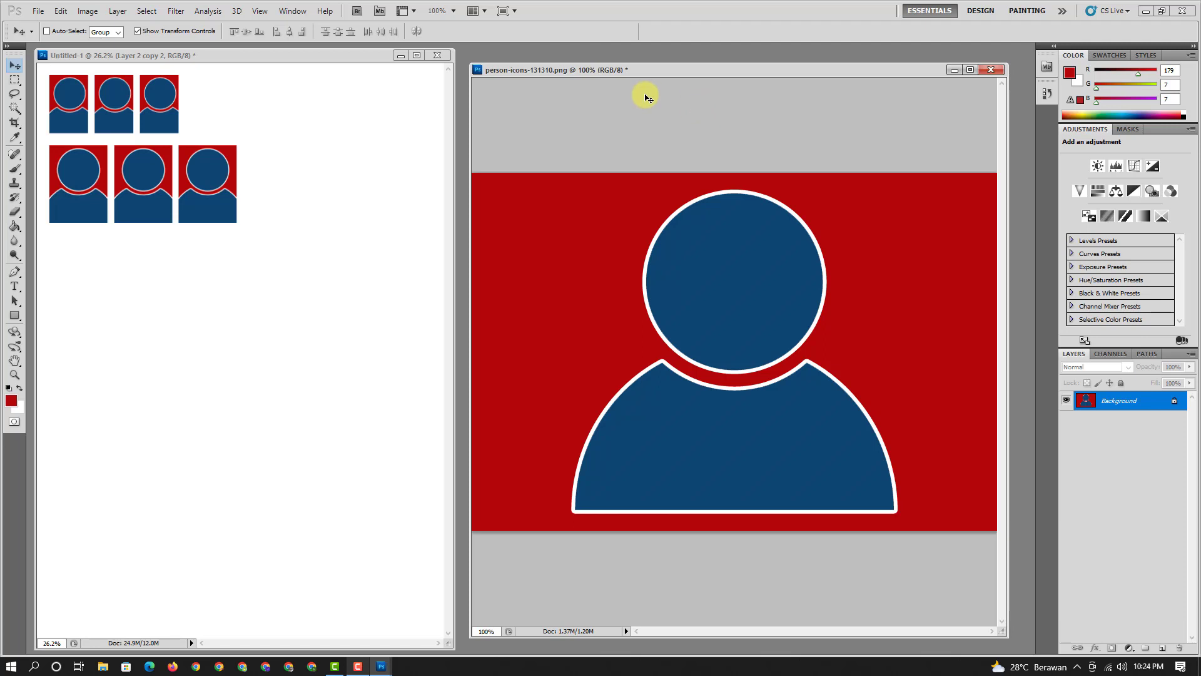
{"action": "left_click_drag", "start_coordinate": [533, 346], "coordinate": [557, 337]}
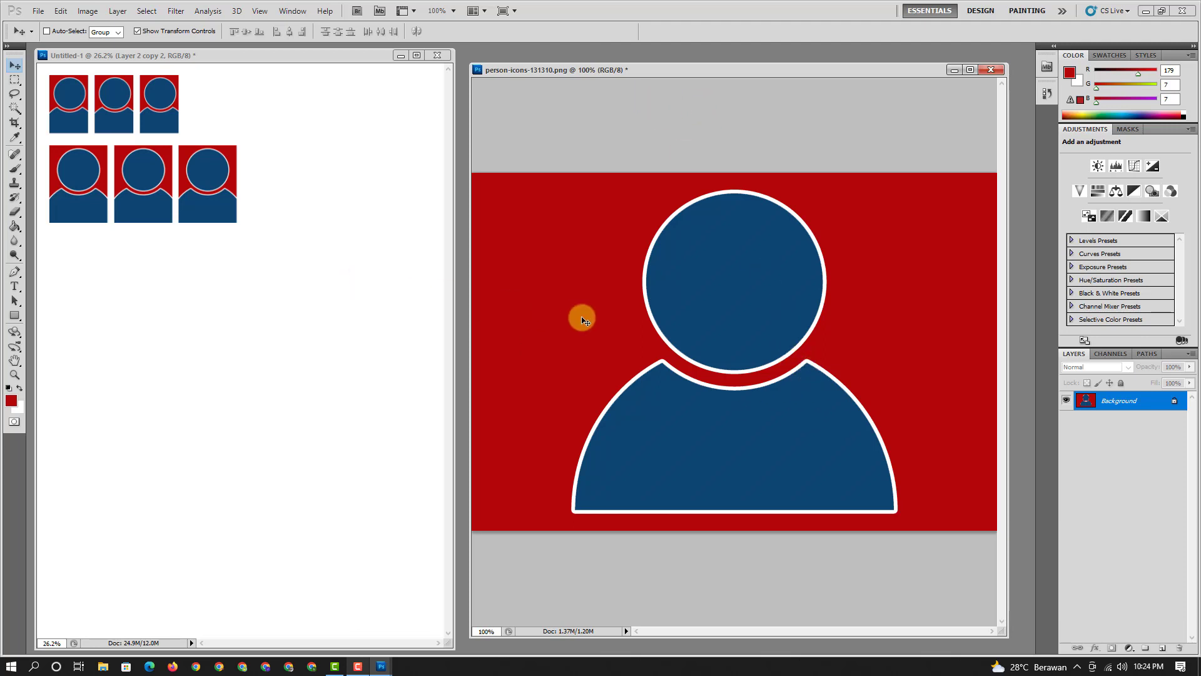
{"action": "left_click", "coordinate": [13, 123]}
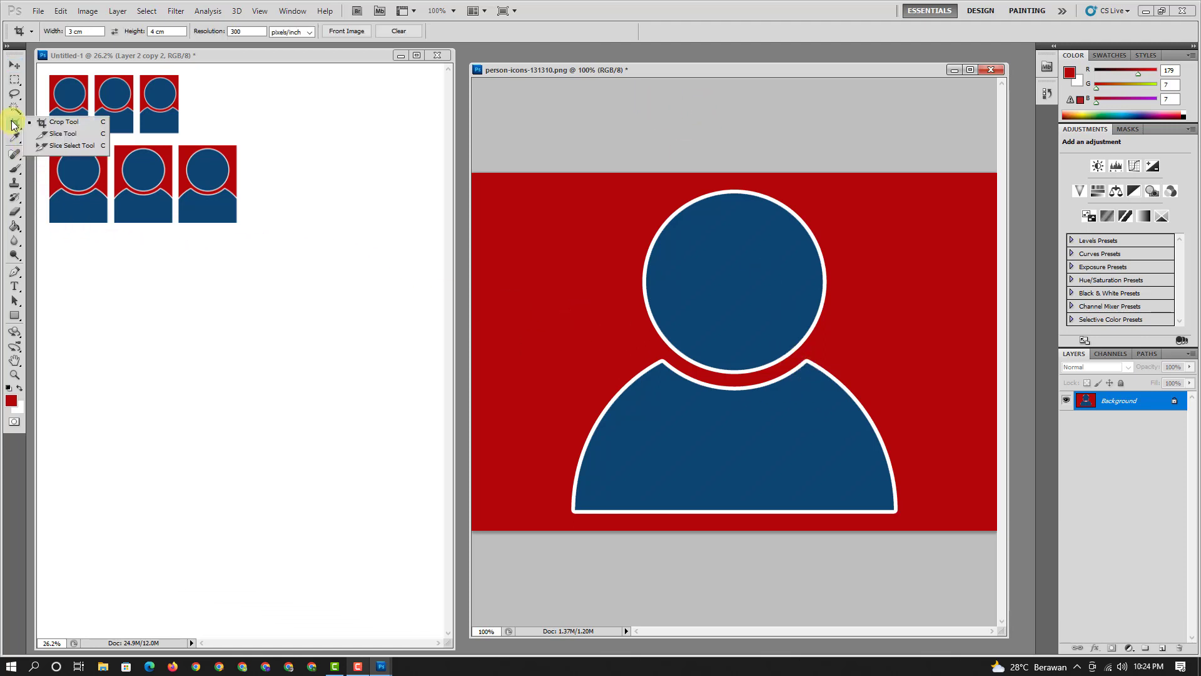
{"action": "left_click", "coordinate": [63, 122]}
{"action": "type", "text": "4"}
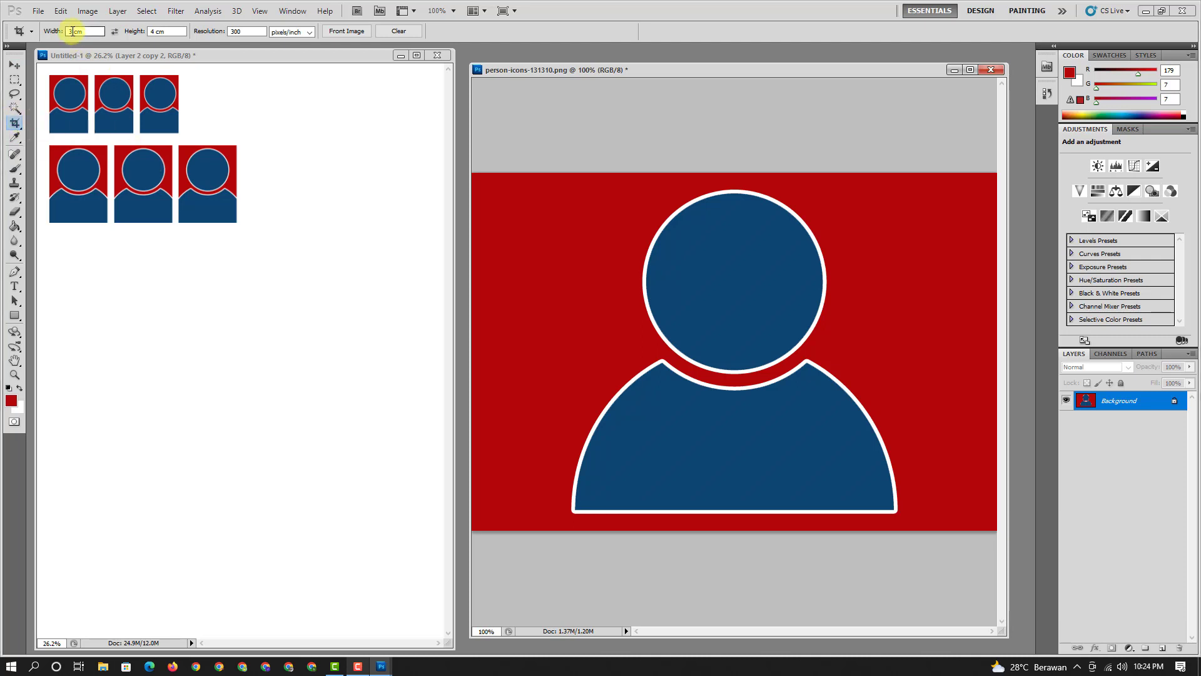
{"action": "double_click", "coordinate": [153, 31]}
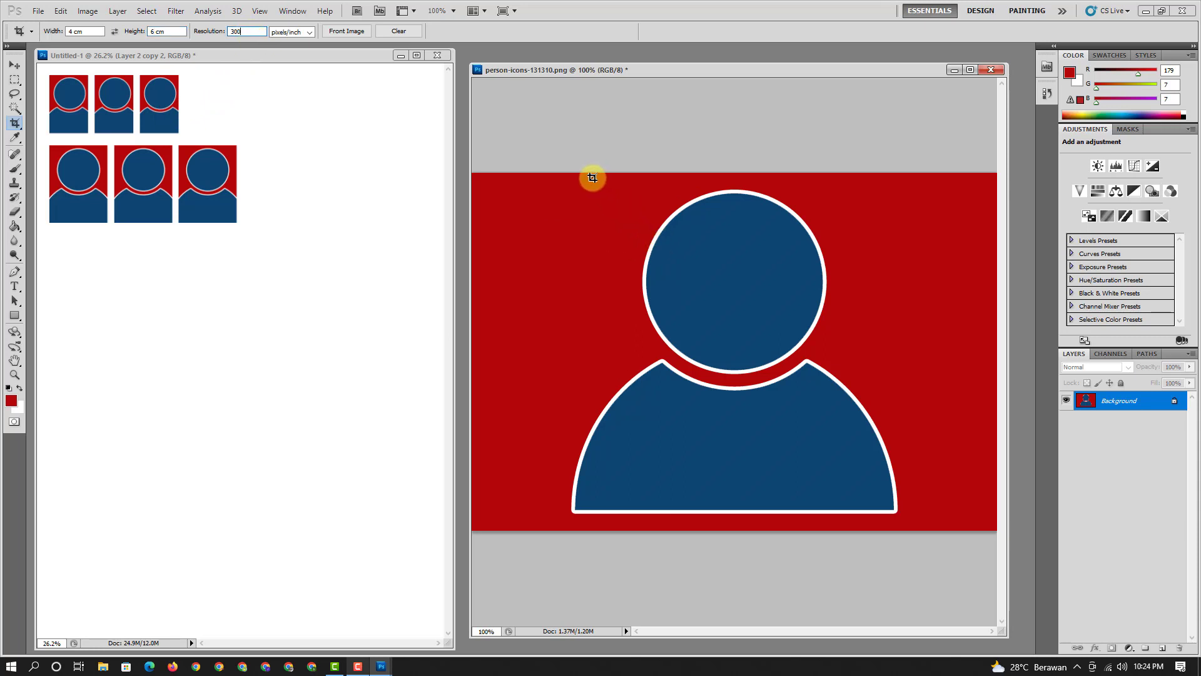
Step: Redraw the 4 x 6 cm crop frame over head and shoulders, nudge it right, and apply
{"action": "left_click_drag", "start_coordinate": [589, 178], "coordinate": [987, 499]}
{"action": "key", "text": "Escape"}
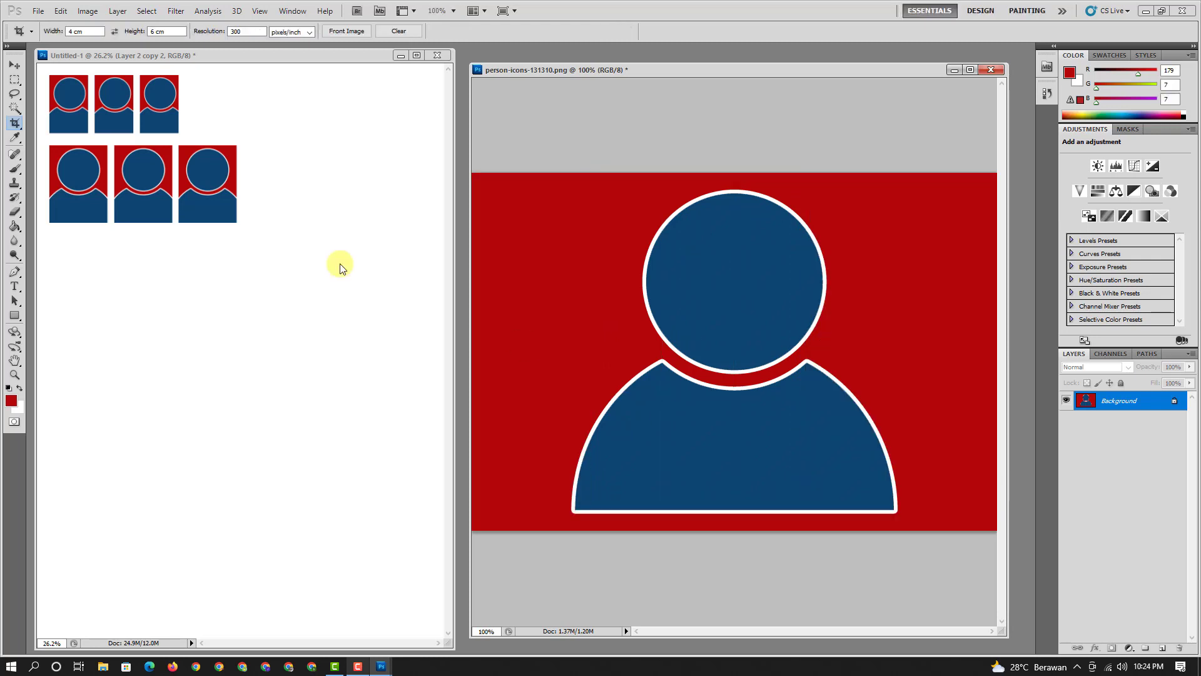
{"action": "left_click_drag", "start_coordinate": [13, 124], "coordinate": [43, 119]}
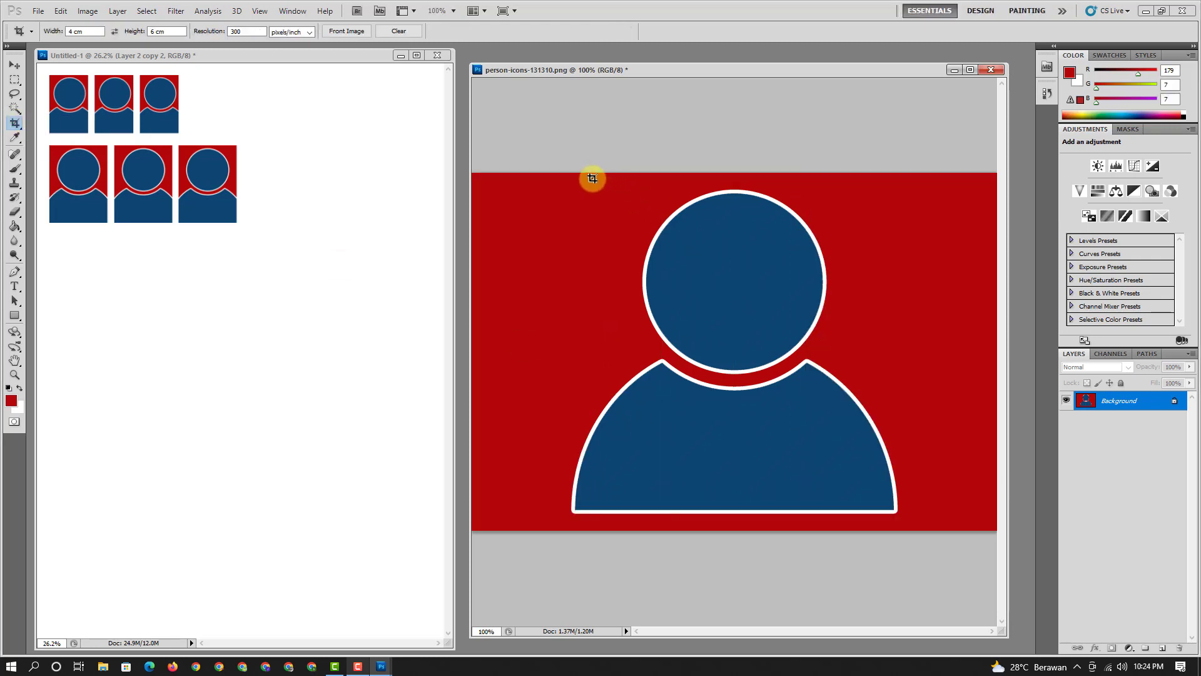
{"action": "left_click_drag", "start_coordinate": [592, 178], "coordinate": [1029, 522]}
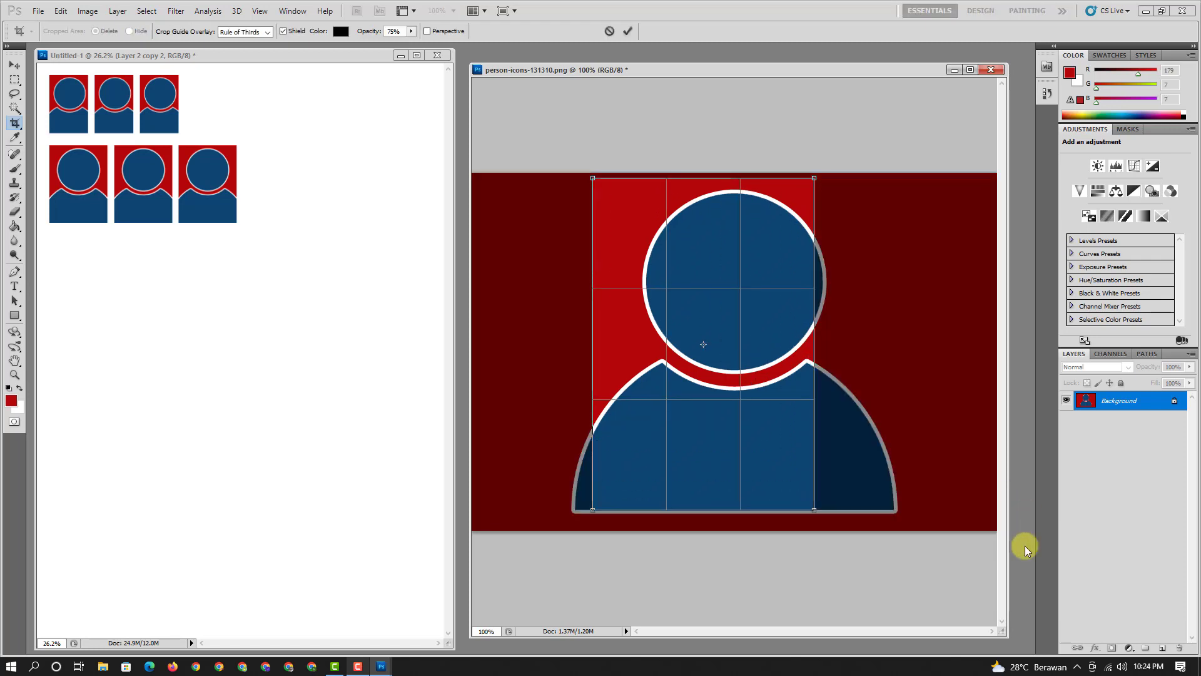
{"action": "key", "text": "shift+Right"}
{"action": "key", "text": "shift+Right"}
{"action": "key", "text": "shift+Right"}
{"action": "key", "text": "shift+Right"}
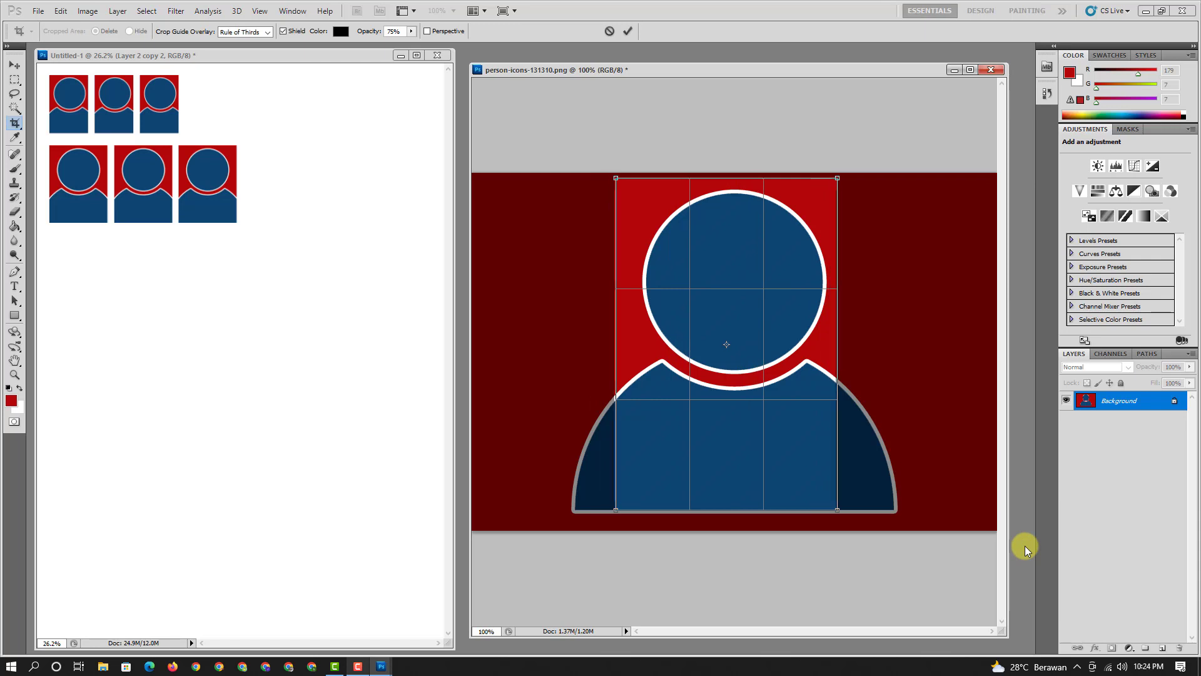
{"action": "key", "text": "shift+Right"}
{"action": "key", "text": "Right"}
{"action": "key", "text": "Right"}
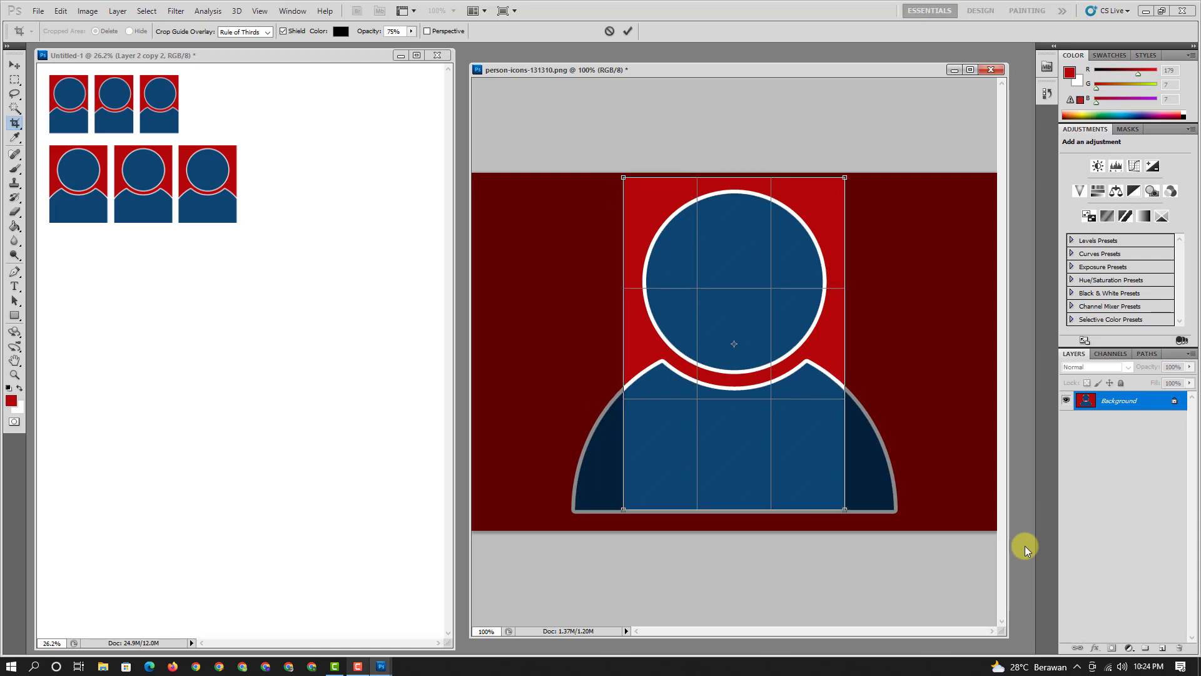
{"action": "key", "text": "Down"}
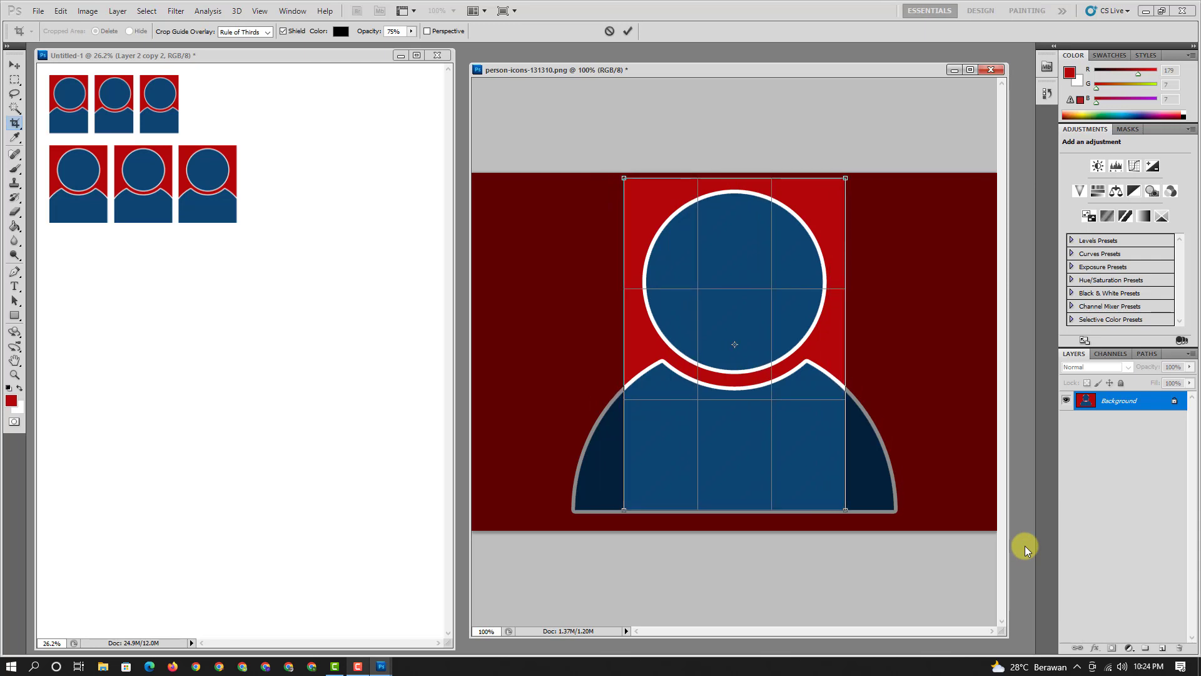
{"action": "key", "text": "Return"}
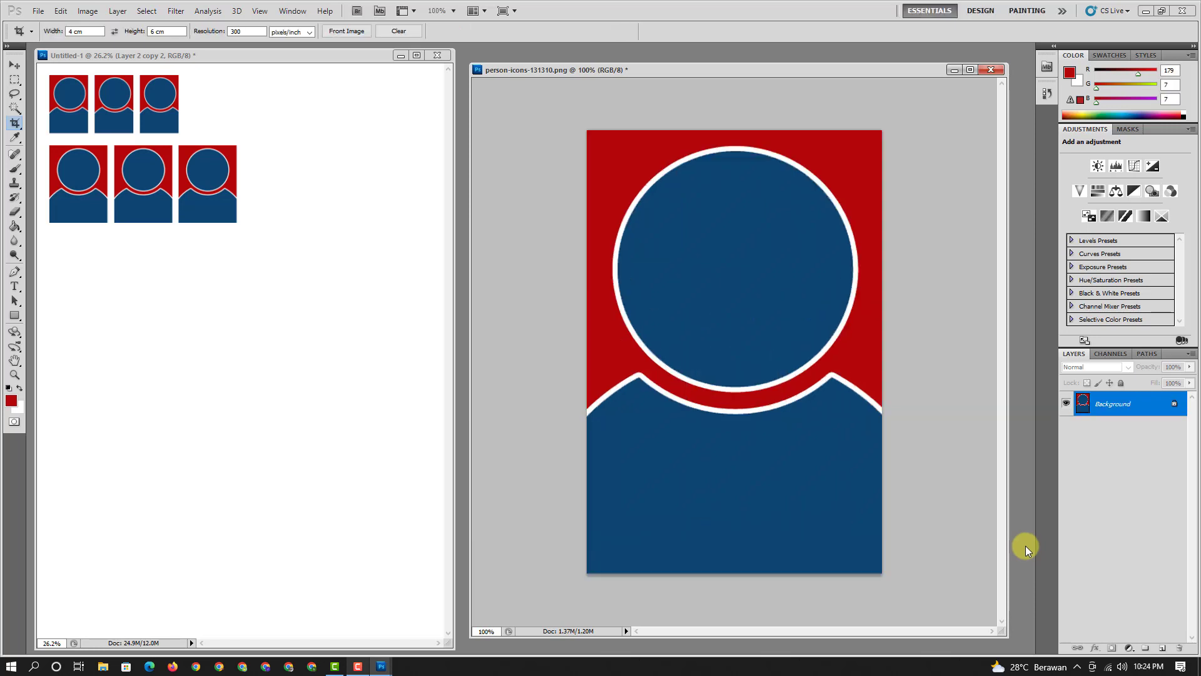
Step: Place the 4 x 6 cm portrait below the second row and duplicate it into a row of three
{"action": "left_click", "coordinate": [15, 64]}
{"action": "mouse_move", "coordinate": [658, 288]}
{"action": "left_mouse_down"}
{"action": "mouse_move", "coordinate": [101, 278]}
{"action": "mouse_move", "coordinate": [89, 258]}
{"action": "left_mouse_up"}
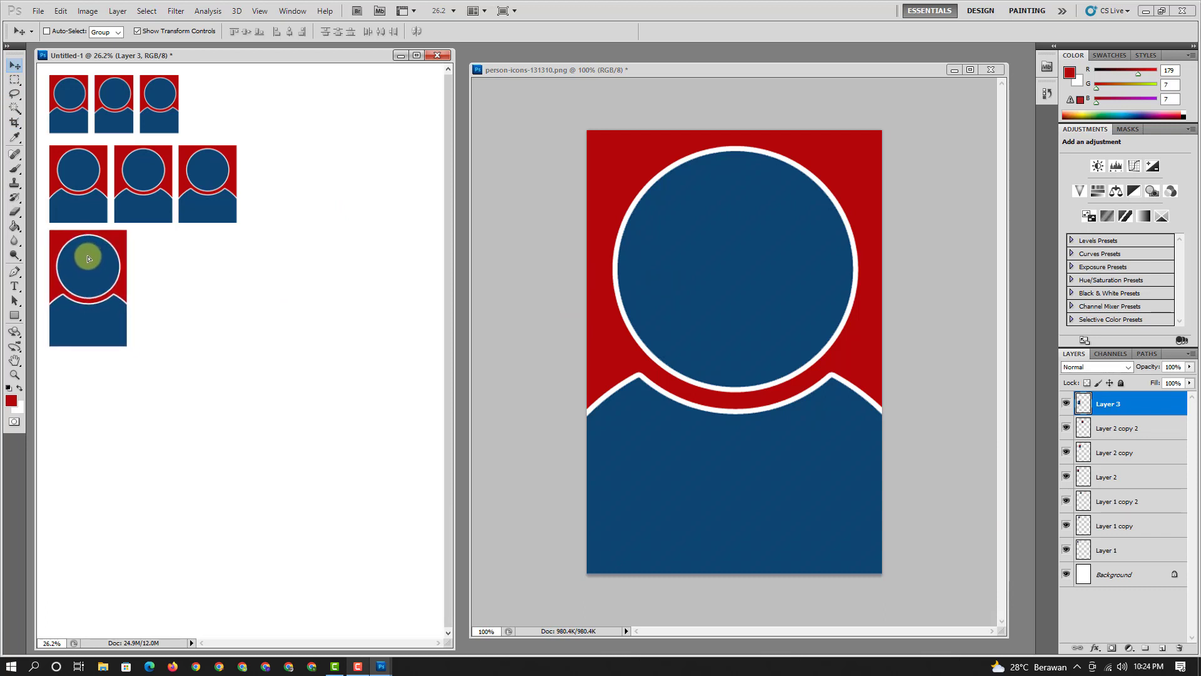
{"action": "left_click", "coordinate": [110, 321]}
{"action": "left_click_drag", "start_coordinate": [109, 321], "coordinate": [277, 315]}
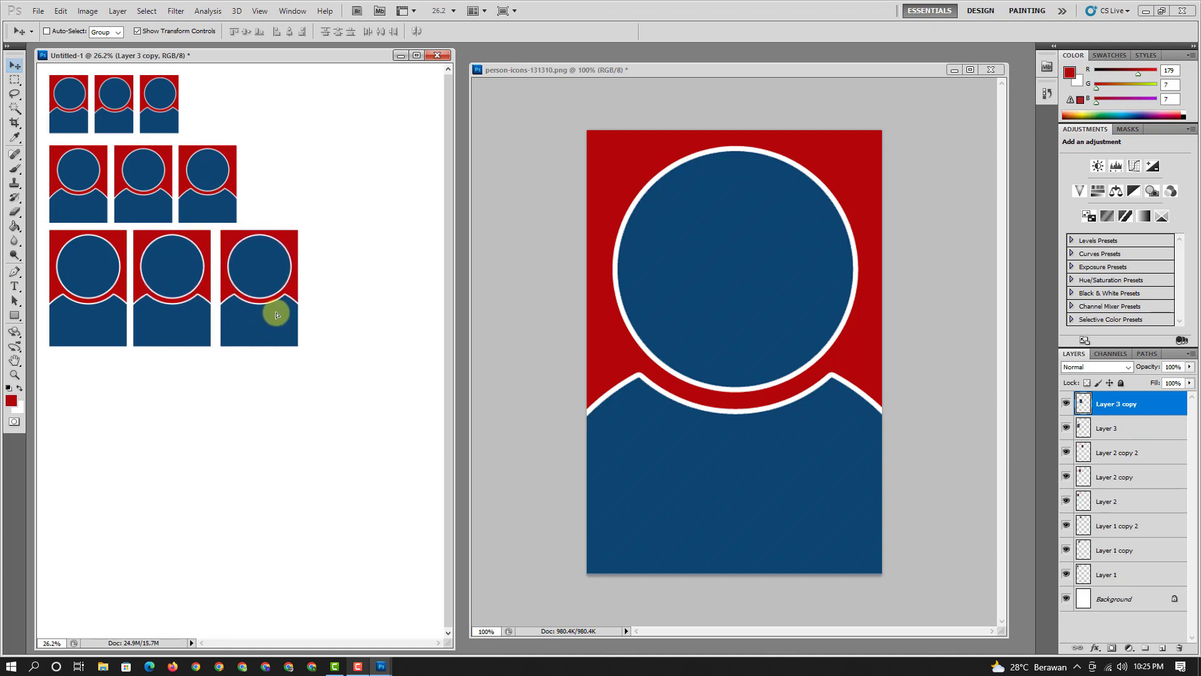
{"action": "left_click_drag", "start_coordinate": [277, 314], "coordinate": [274, 315]}
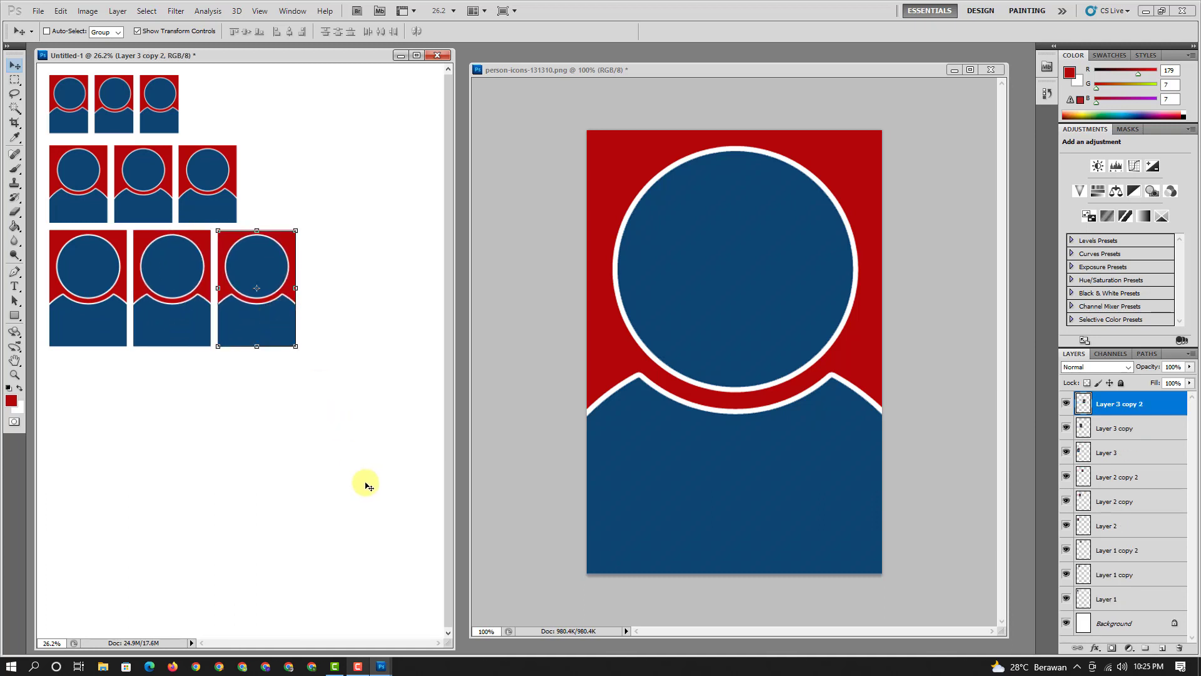
{"action": "key", "text": "ctrl+j"}
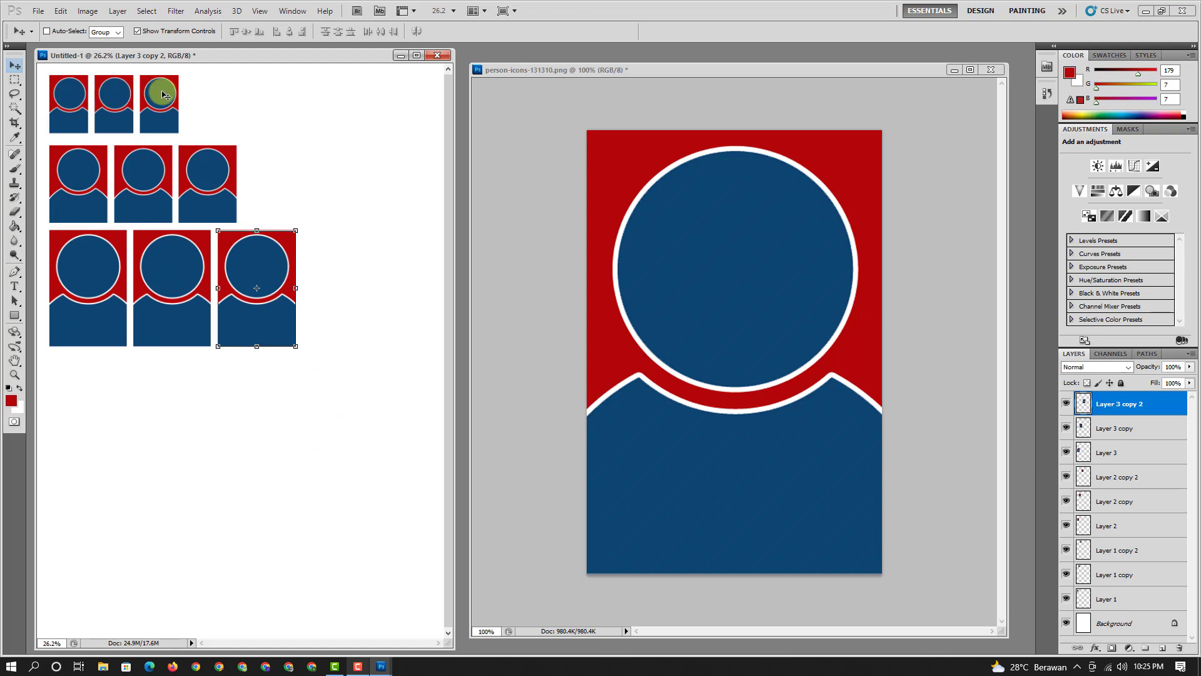
{"action": "left_click", "coordinate": [18, 289]}
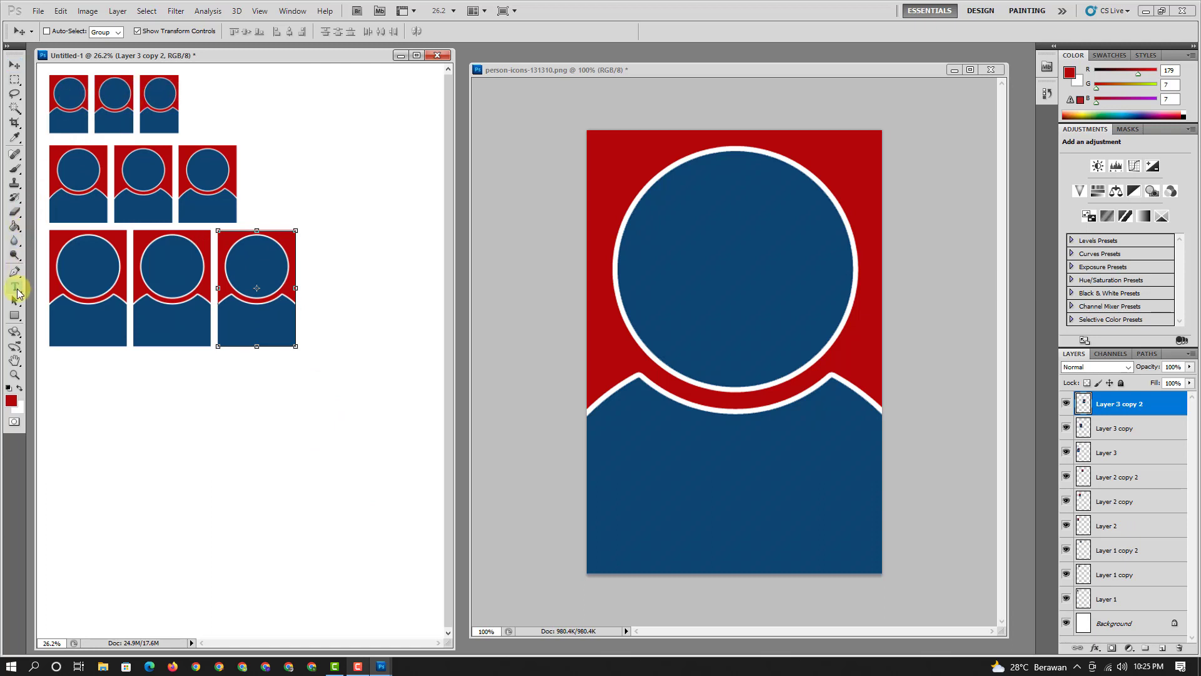
Step: Add a '2 x 3 cm' label beside the first row and enlarge it
{"action": "left_click", "coordinate": [219, 108]}
{"action": "type", "text": "2 x 3 cm"}
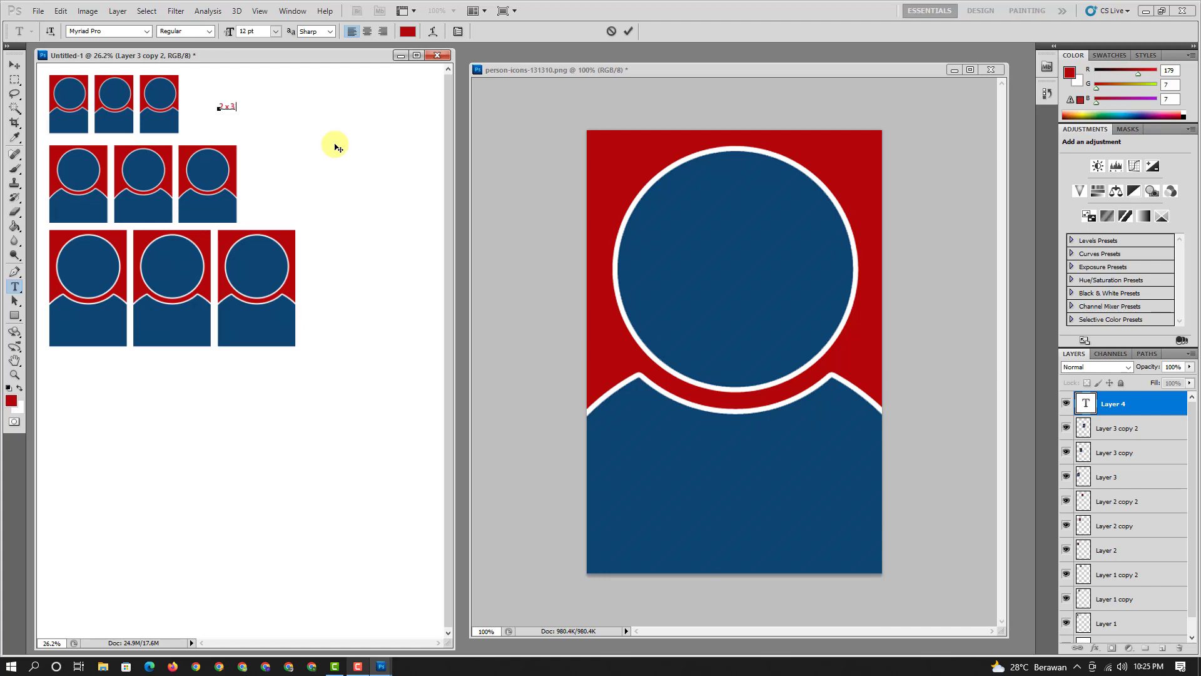
{"action": "left_click", "coordinate": [13, 66]}
{"action": "left_click", "coordinate": [248, 110]}
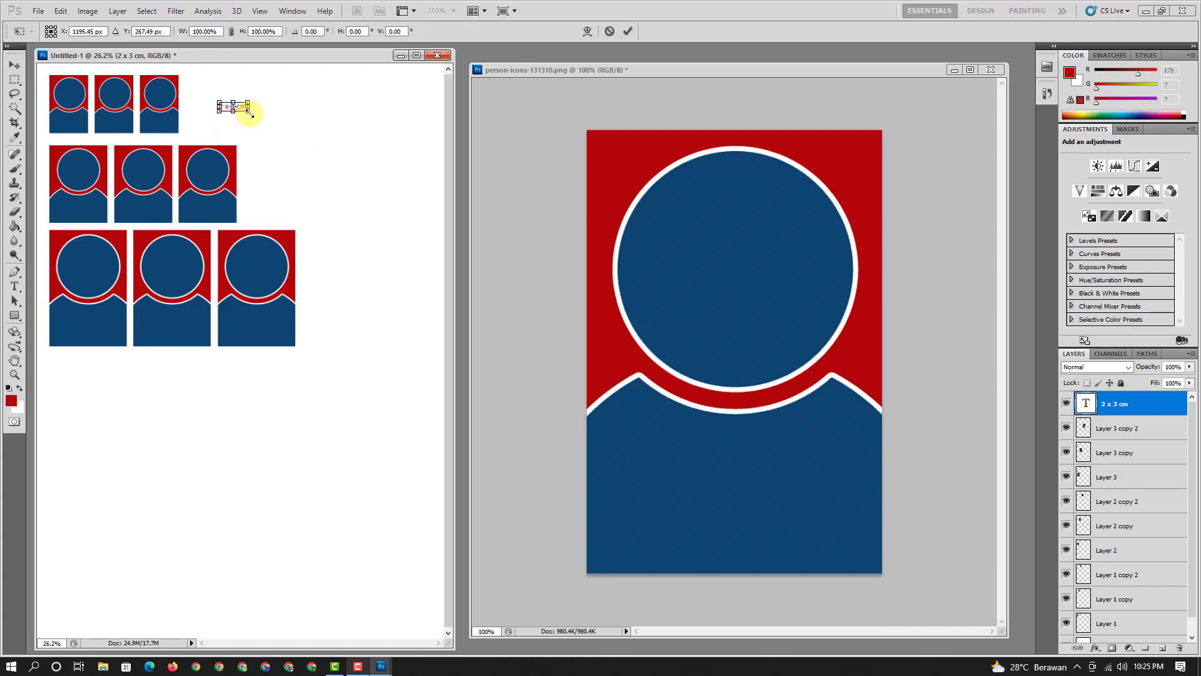
{"action": "mouse_move", "coordinate": [252, 114]}
{"action": "left_mouse_down"}
{"action": "mouse_move", "coordinate": [291, 125]}
{"action": "mouse_move", "coordinate": [268, 107]}
{"action": "left_mouse_up"}
{"action": "key", "text": "Return"}
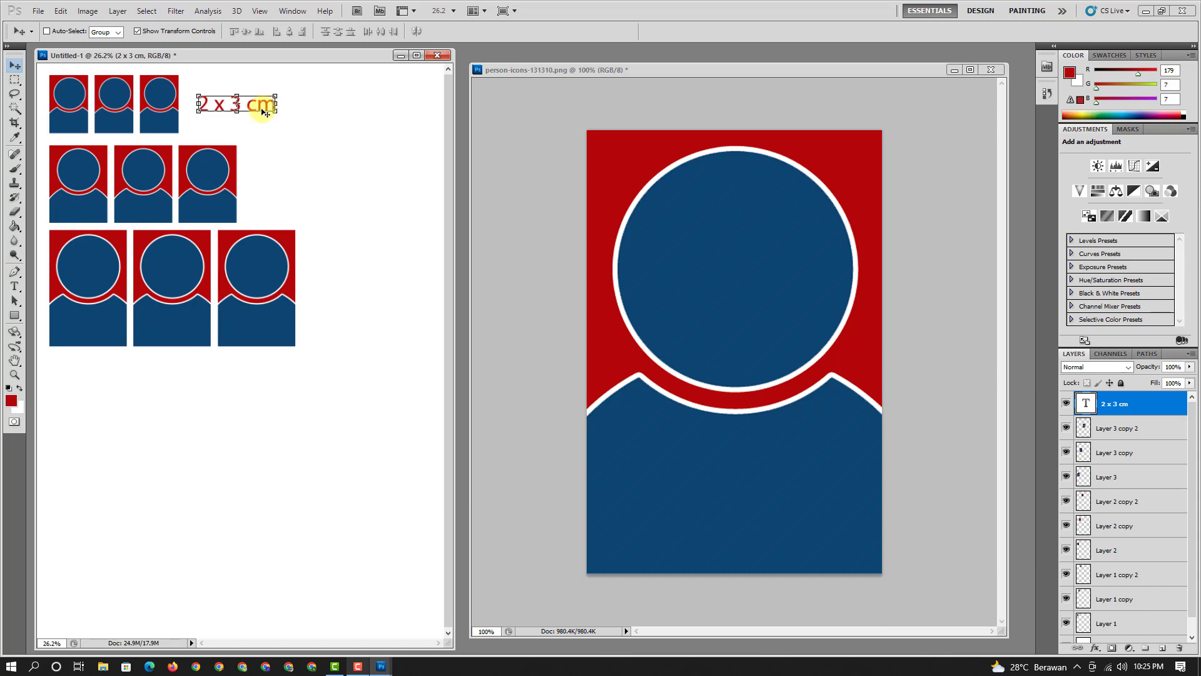
{"action": "key", "text": "ctrl+h"}
{"action": "left_click_drag", "start_coordinate": [263, 109], "coordinate": [267, 112]}
Step: Copy the label beside the second row and change it to '3 x 4 cm'
{"action": "left_click_drag", "start_coordinate": [262, 108], "coordinate": [330, 178]}
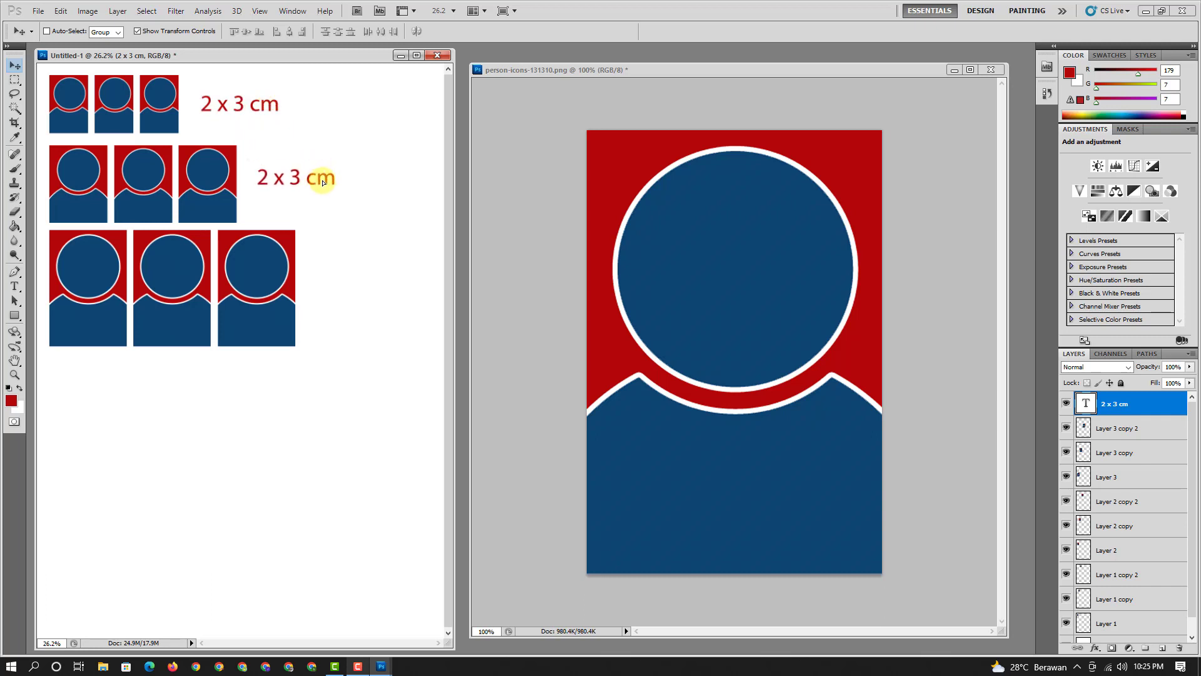
{"action": "left_click", "coordinate": [14, 286]}
{"action": "left_click", "coordinate": [274, 177]}
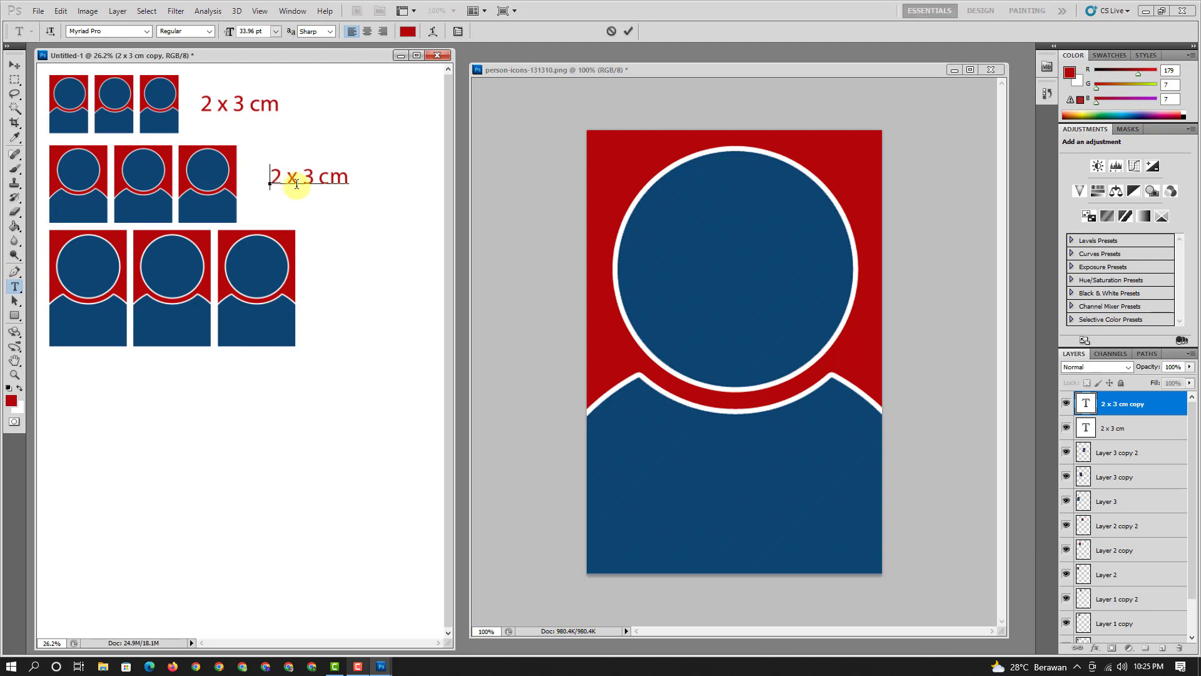
{"action": "key", "text": "Delete"}
{"action": "type", "text": "4"}
{"action": "key", "text": "BackSpace"}
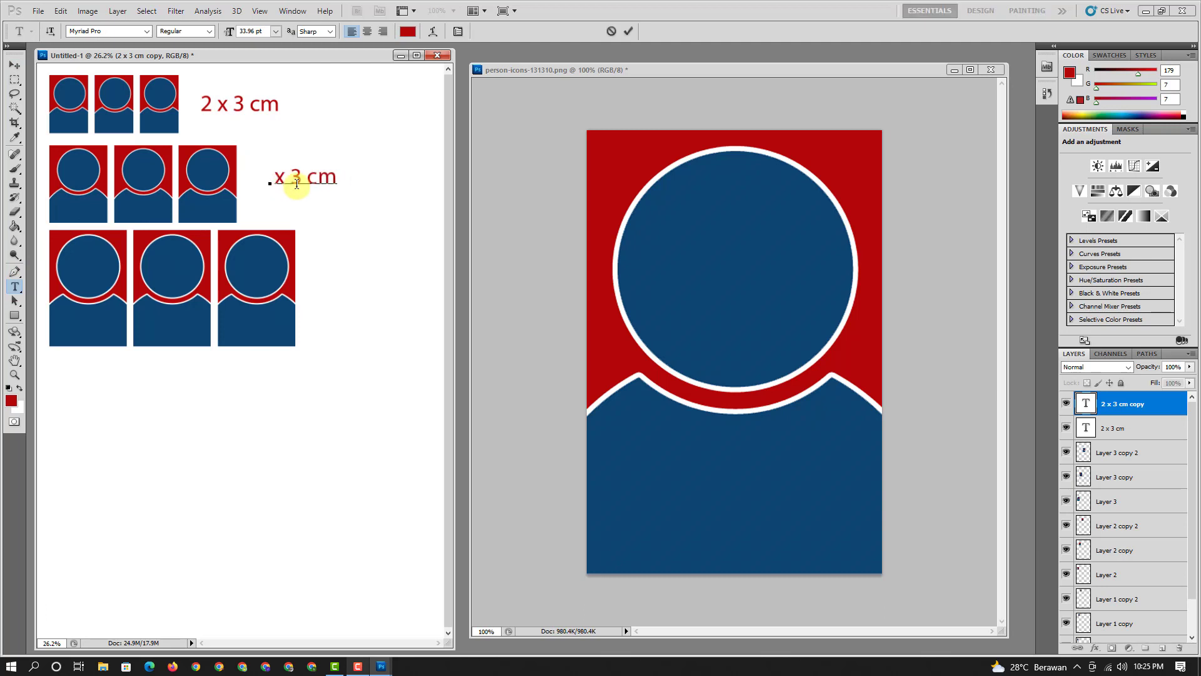
{"action": "type", "text": "3"}
{"action": "left_click", "coordinate": [313, 182]}
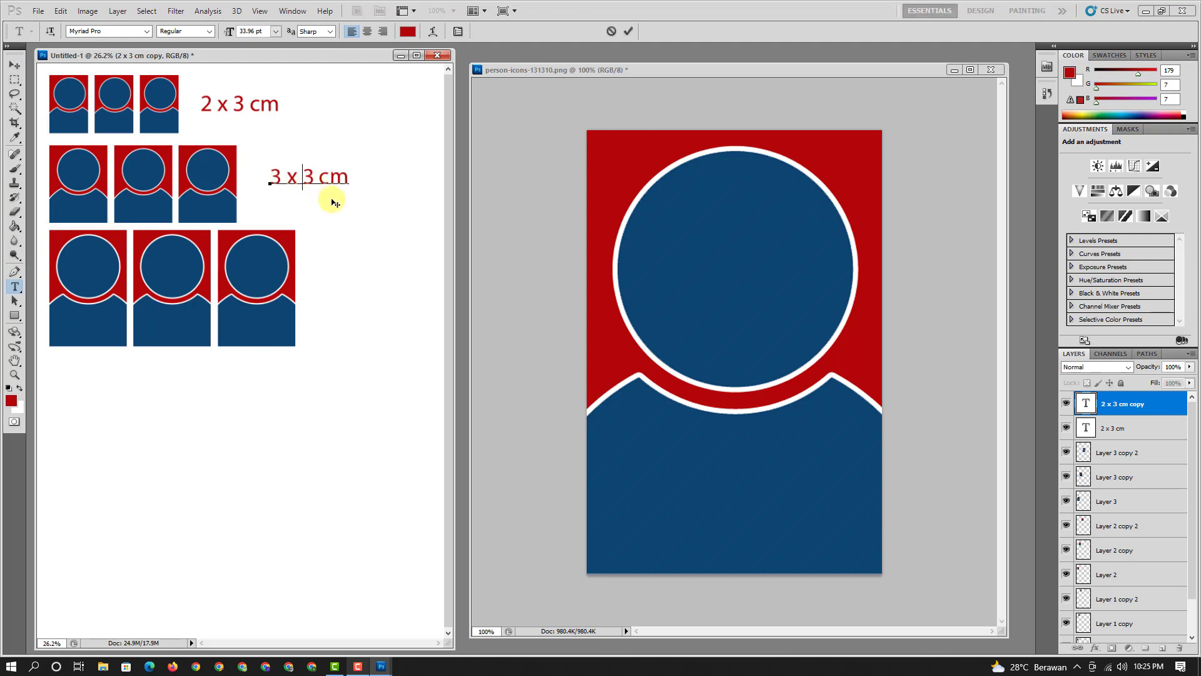
{"action": "key", "text": "Delete"}
{"action": "type", "text": "4"}
{"action": "left_click", "coordinate": [12, 69]}
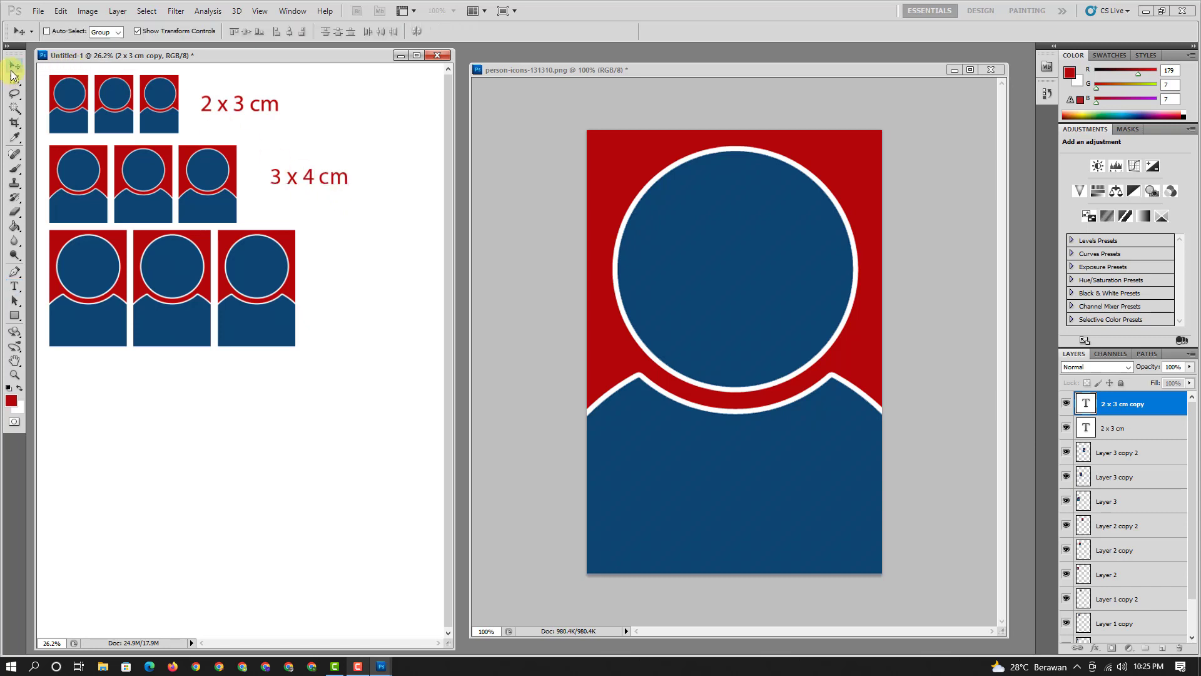
Step: Copy the label beside the third row and change it to '4 x 6 cm'
{"action": "left_click", "coordinate": [325, 179]}
{"action": "left_click_drag", "start_coordinate": [334, 179], "coordinate": [372, 288]}
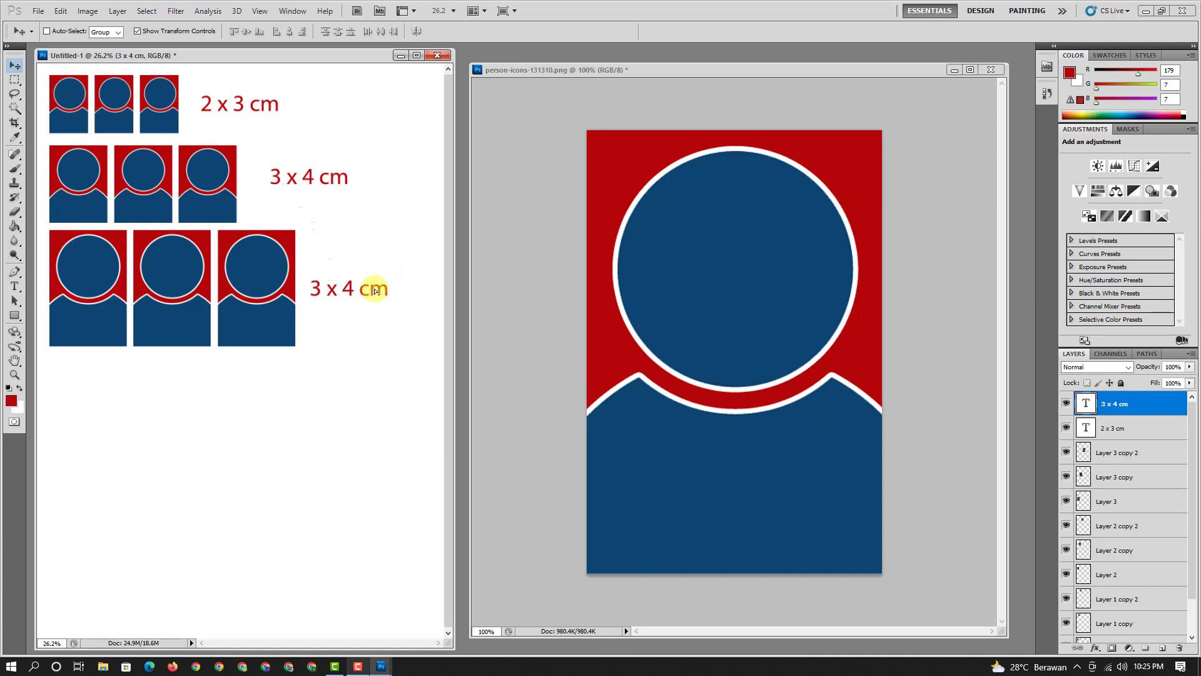
{"action": "left_click", "coordinate": [15, 286]}
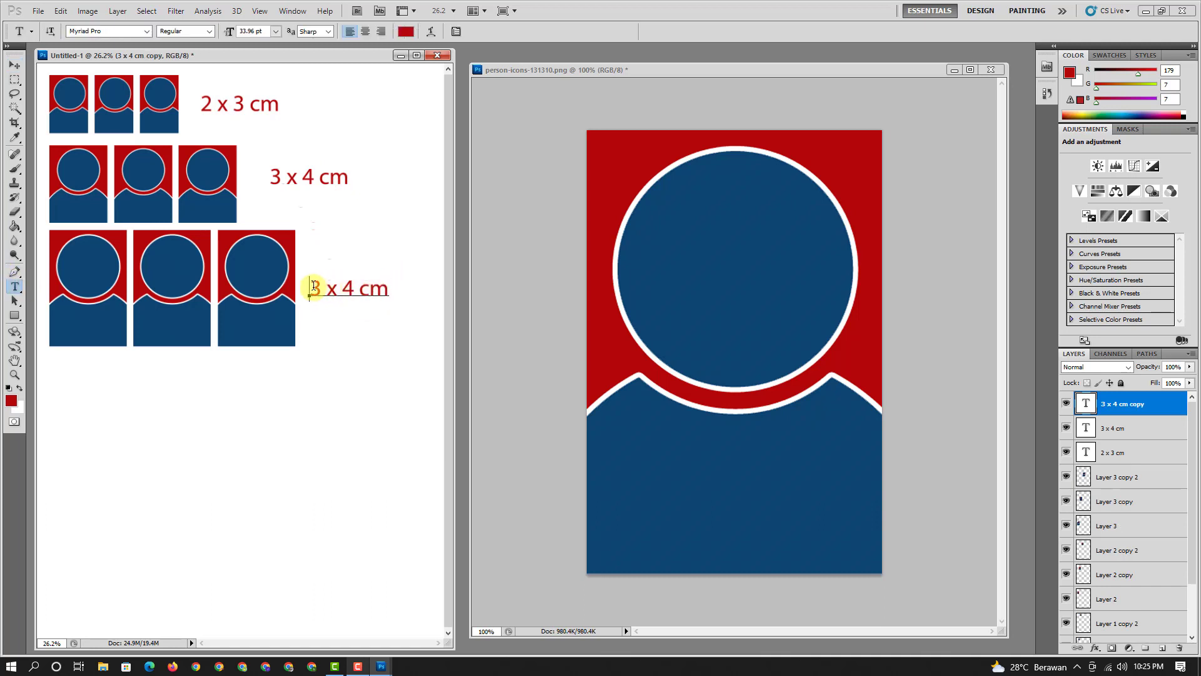
{"action": "key", "text": "Delete"}
{"action": "type", "text": "4"}
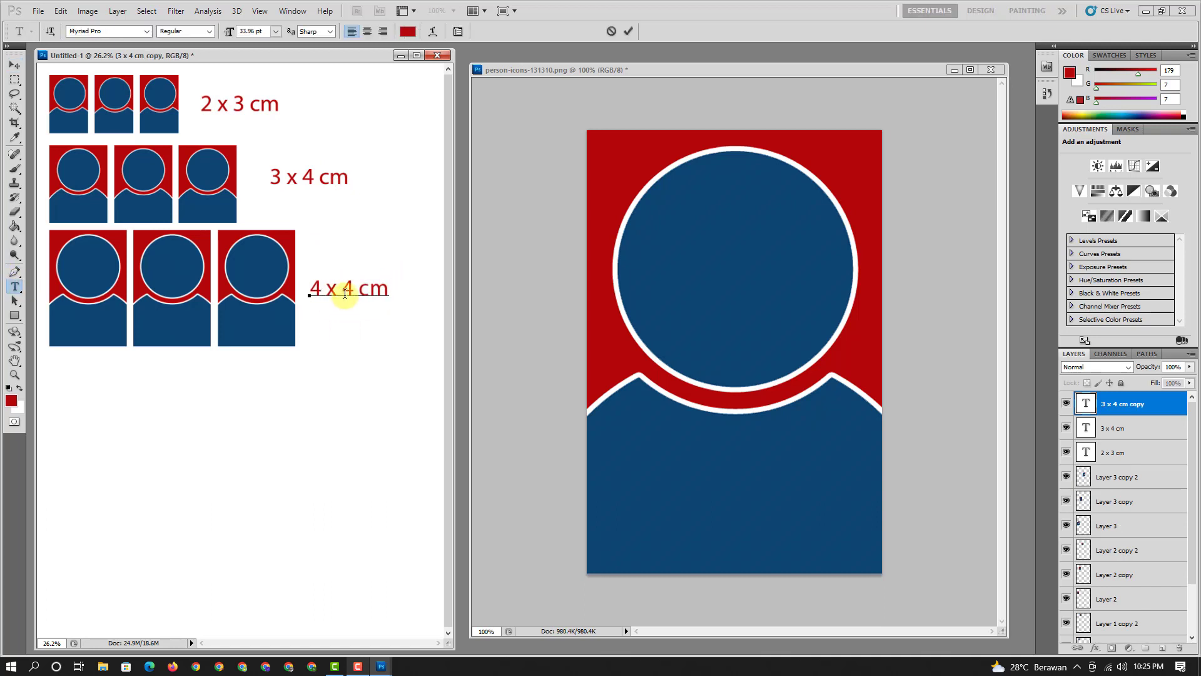
{"action": "left_click", "coordinate": [344, 292]}
{"action": "key", "text": "Delete"}
{"action": "type", "text": "6"}
Step: Commit the label, undo the person-icon crop to restore the full image, and switch to Firefox
{"action": "left_click", "coordinate": [752, 75]}
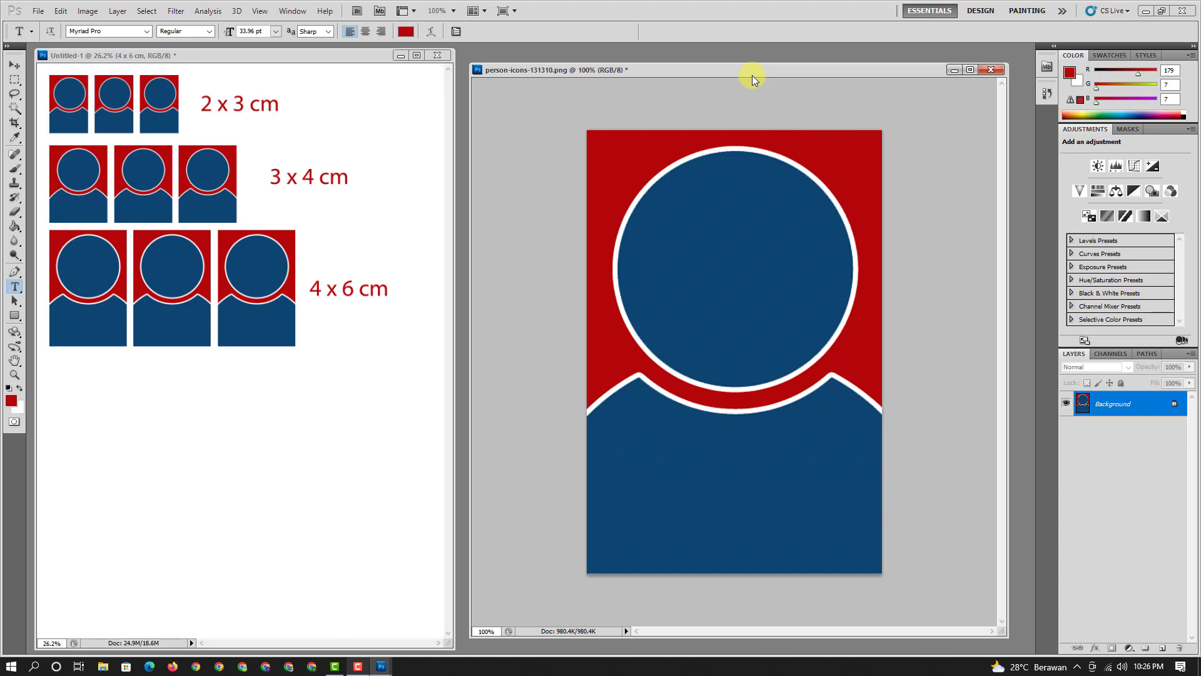
{"action": "key", "text": "ctrl+z"}
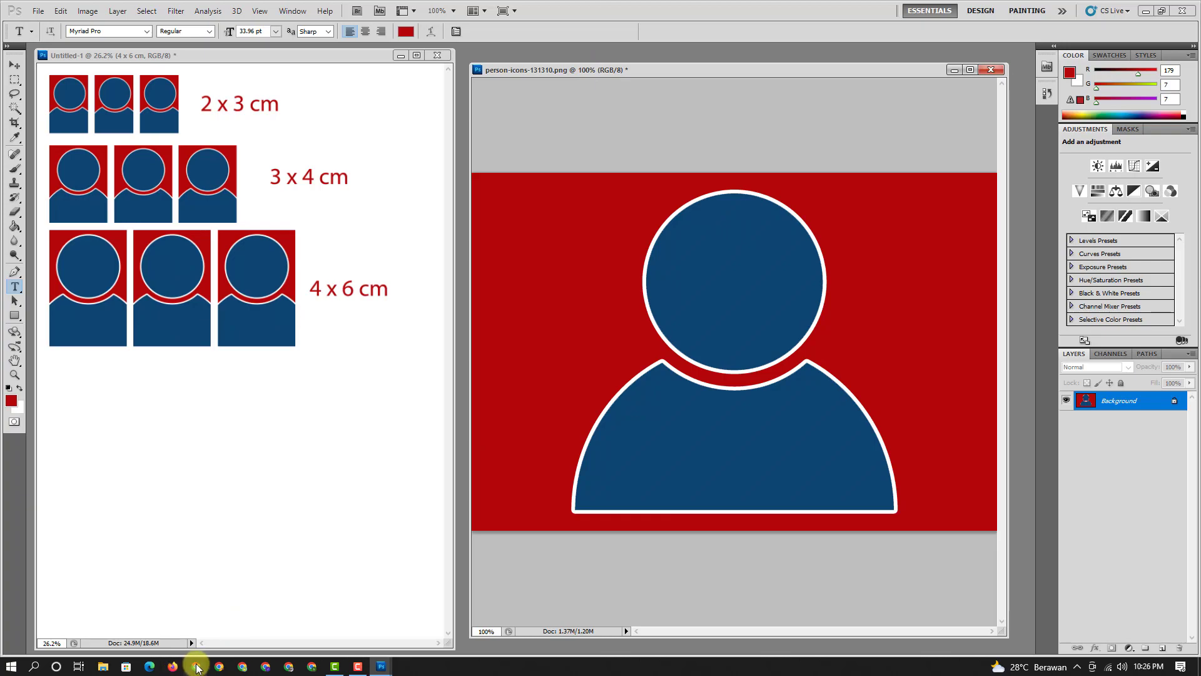
{"action": "left_click", "coordinate": [174, 666]}
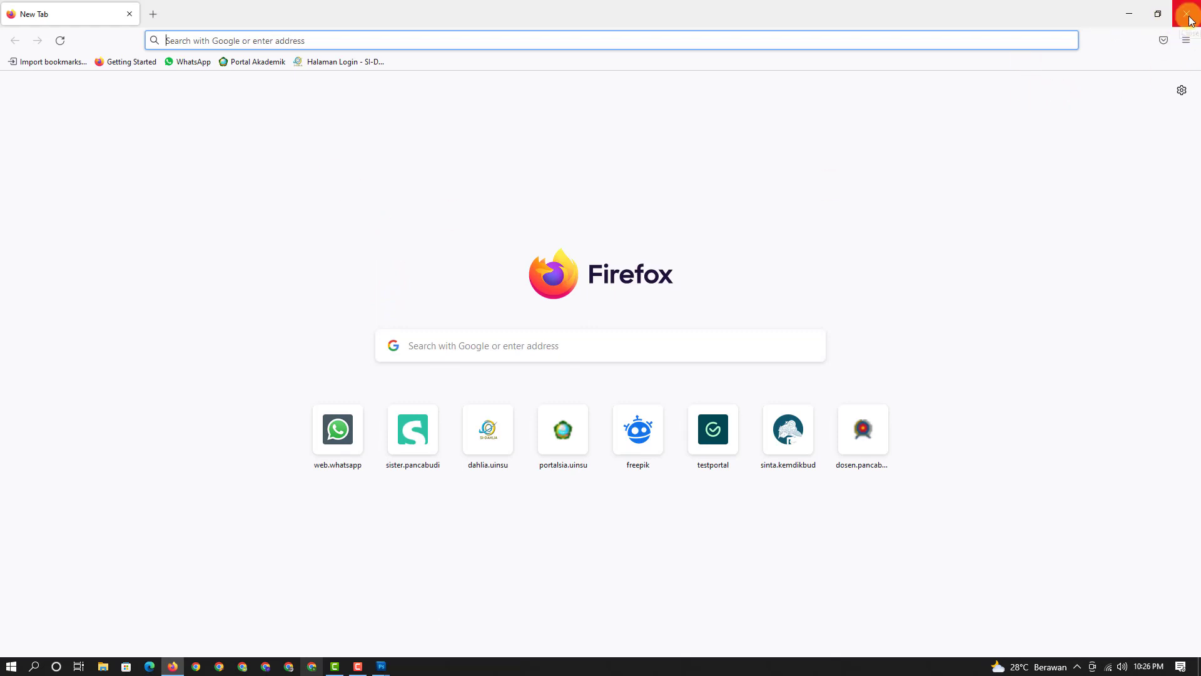
Step: Google 'ukuran postcard' to confirm the 10 x 15 cm size, then return to Photoshop
{"action": "left_click", "coordinate": [363, 43]}
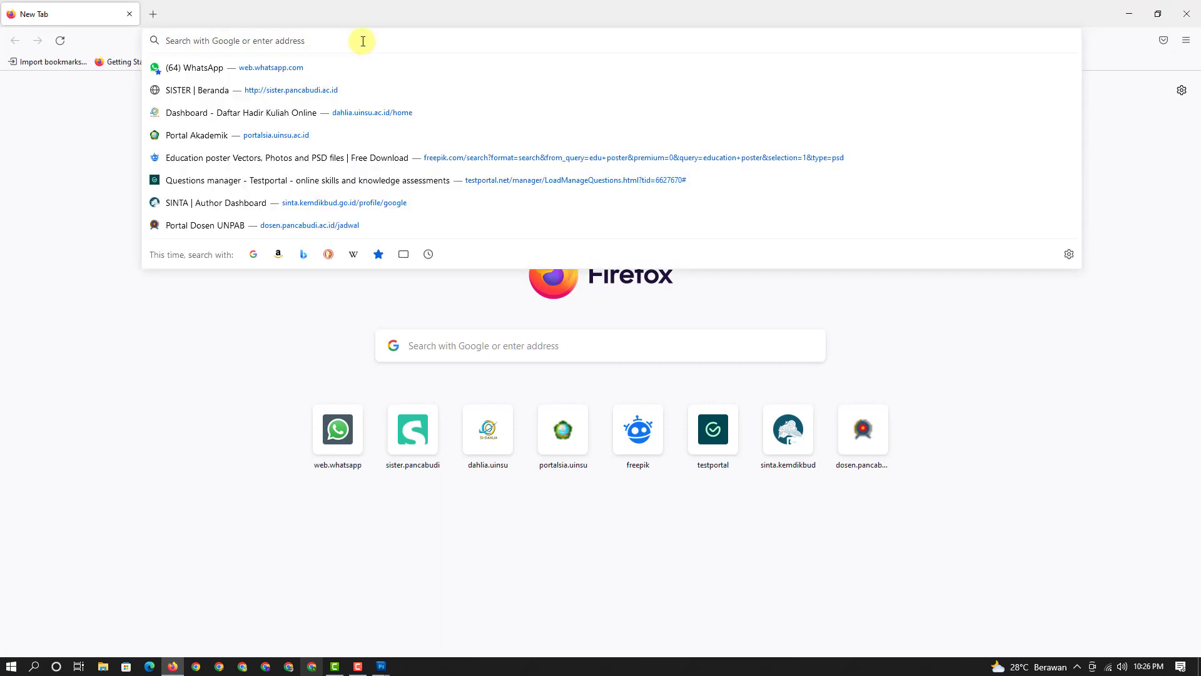
{"action": "type", "text": "uk"}
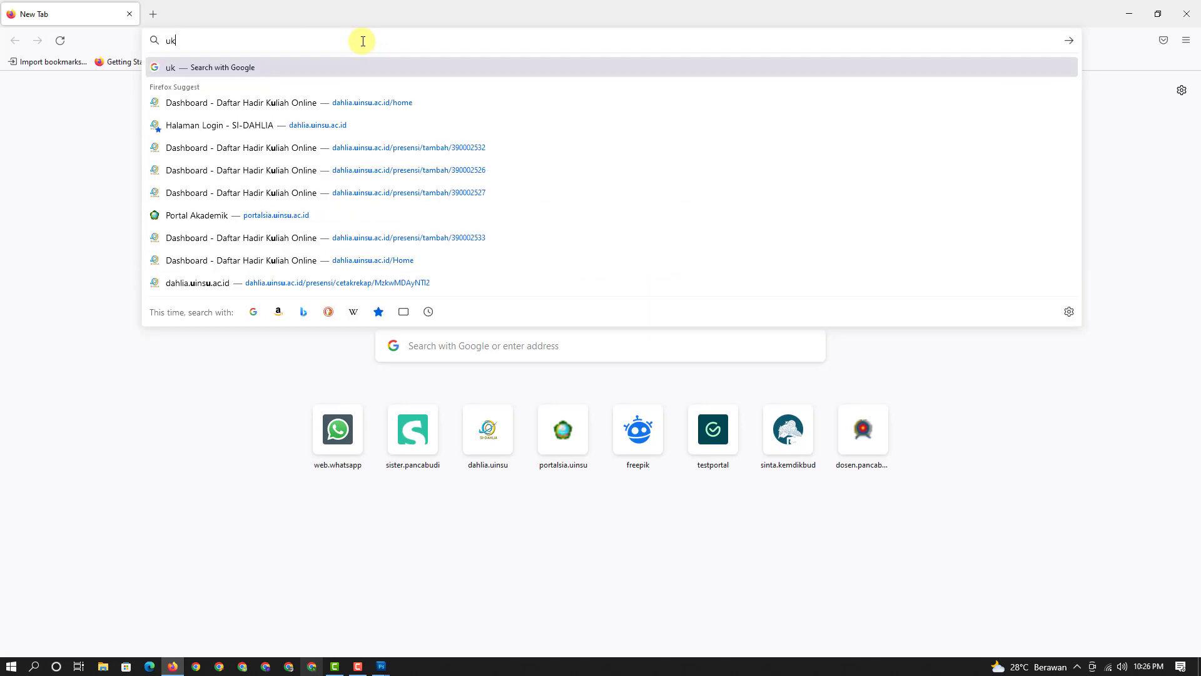
{"action": "type", "text": "ura po"}
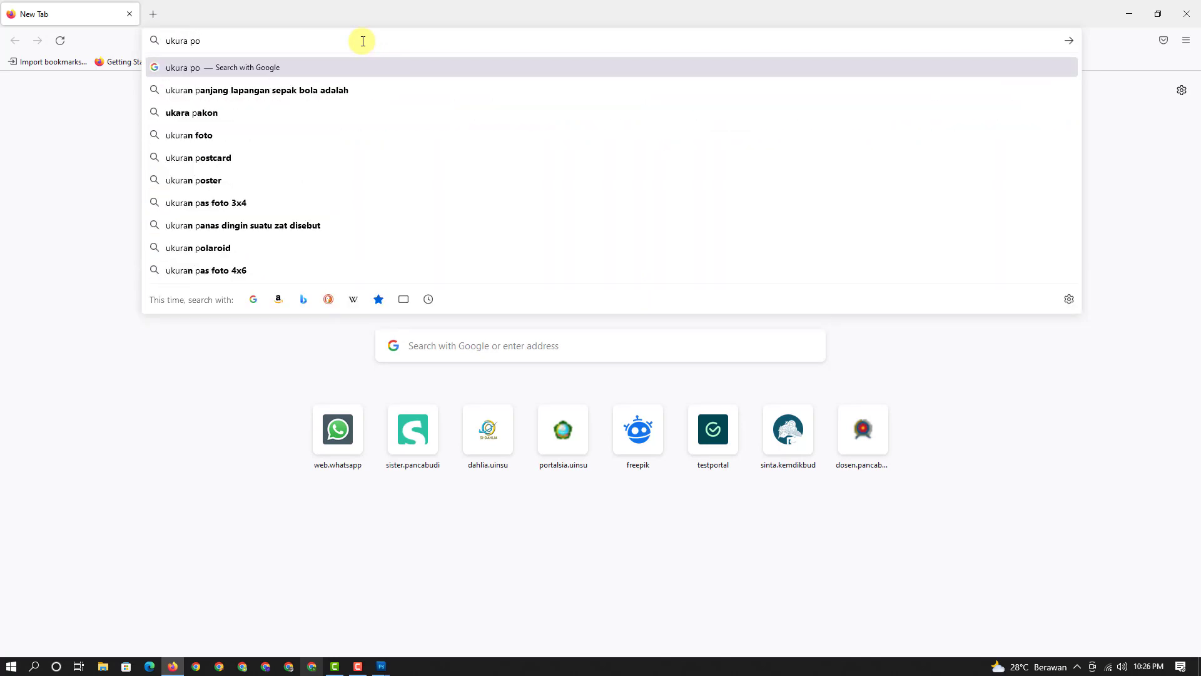
{"action": "type", "text": "s"}
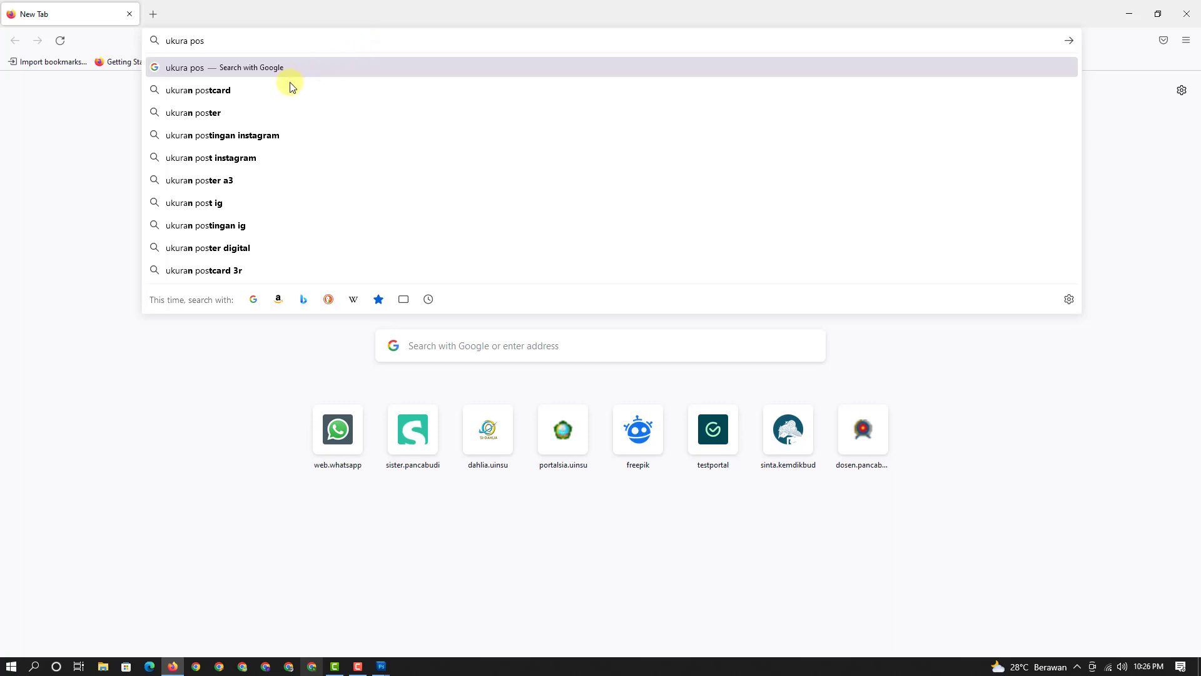
{"action": "left_click", "coordinate": [286, 89]}
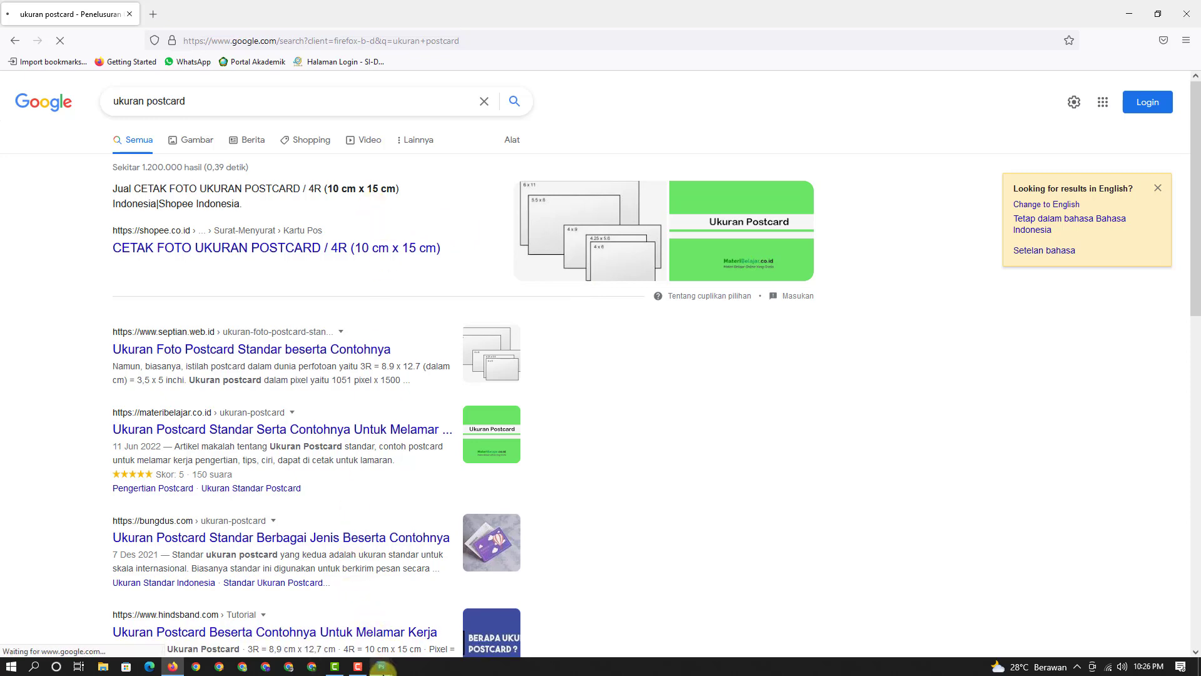
{"action": "mouse_move", "coordinate": [381, 666]}
{"action": "left_click", "coordinate": [481, 607]}
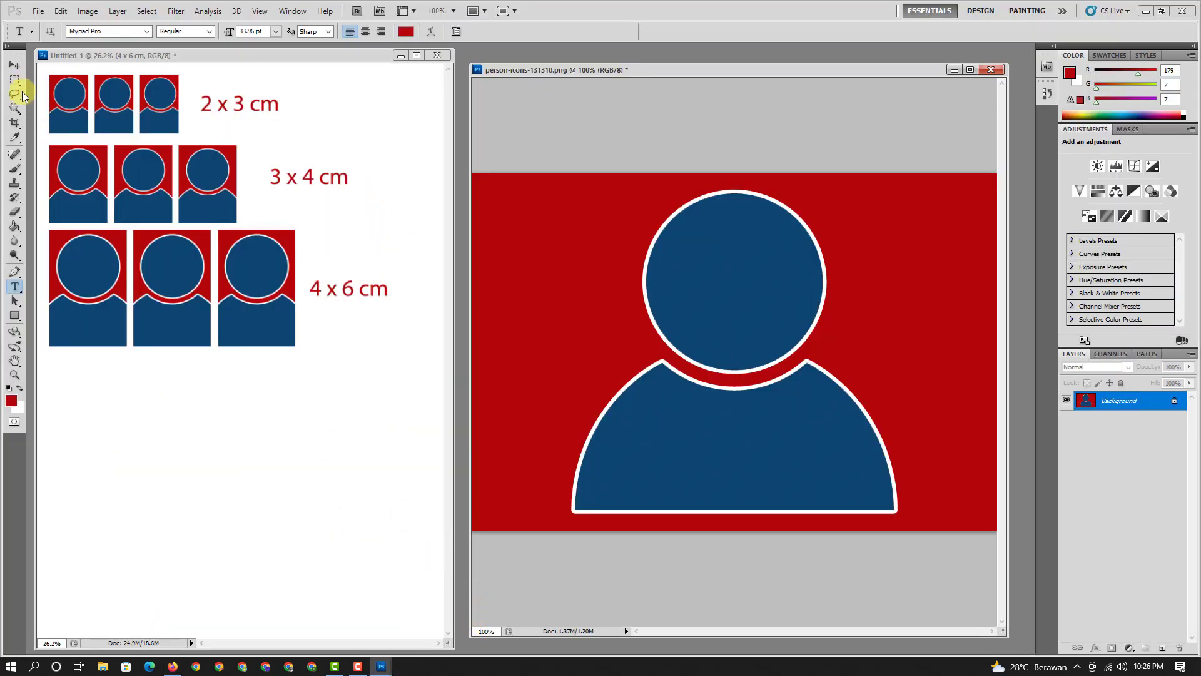
Step: Enter a first 10 x 15 cm crop size for the Crop tool
{"action": "left_click", "coordinate": [14, 123]}
{"action": "left_click", "coordinate": [72, 31]}
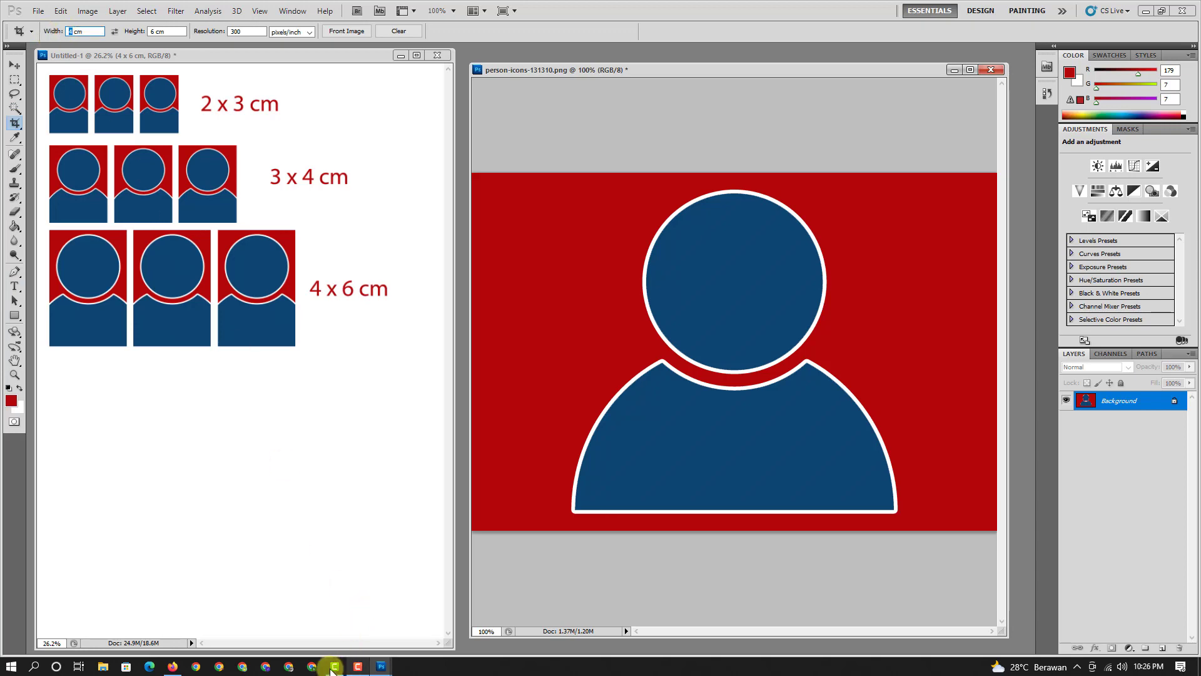
{"action": "left_click", "coordinate": [176, 667]}
{"action": "left_click", "coordinate": [176, 667]}
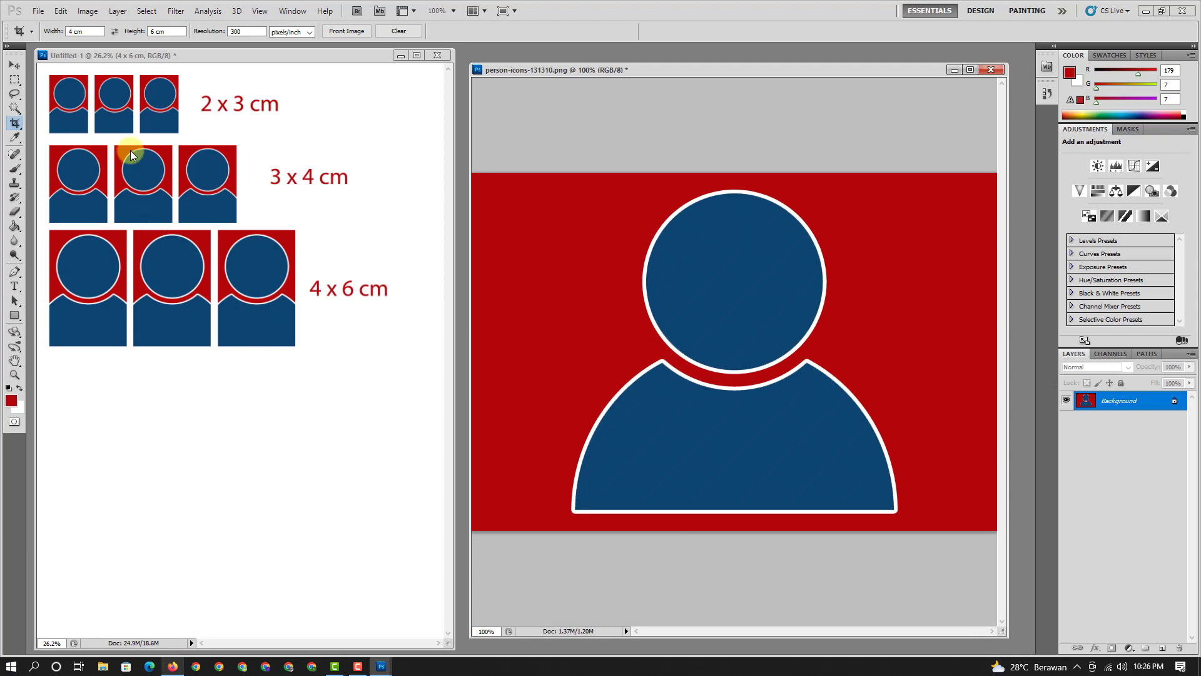
{"action": "double_click", "coordinate": [71, 31]}
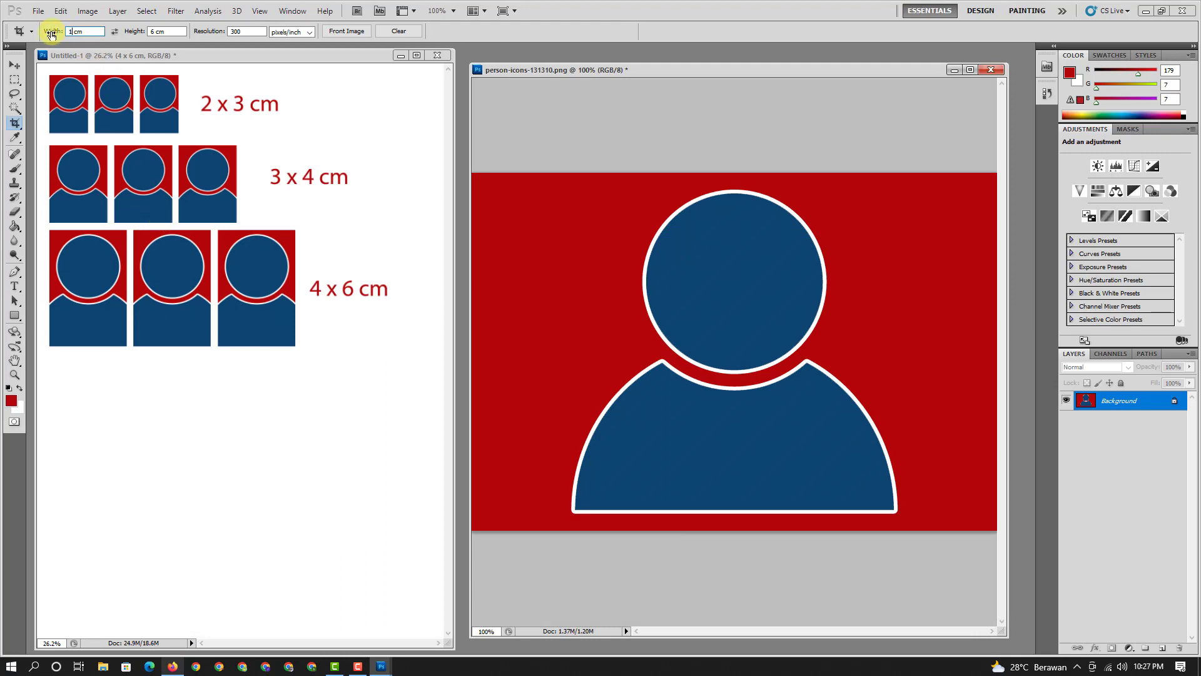
{"action": "type", "text": "0"}
{"action": "double_click", "coordinate": [152, 32]}
{"action": "type", "text": "15"}
{"action": "key", "text": "Return"}
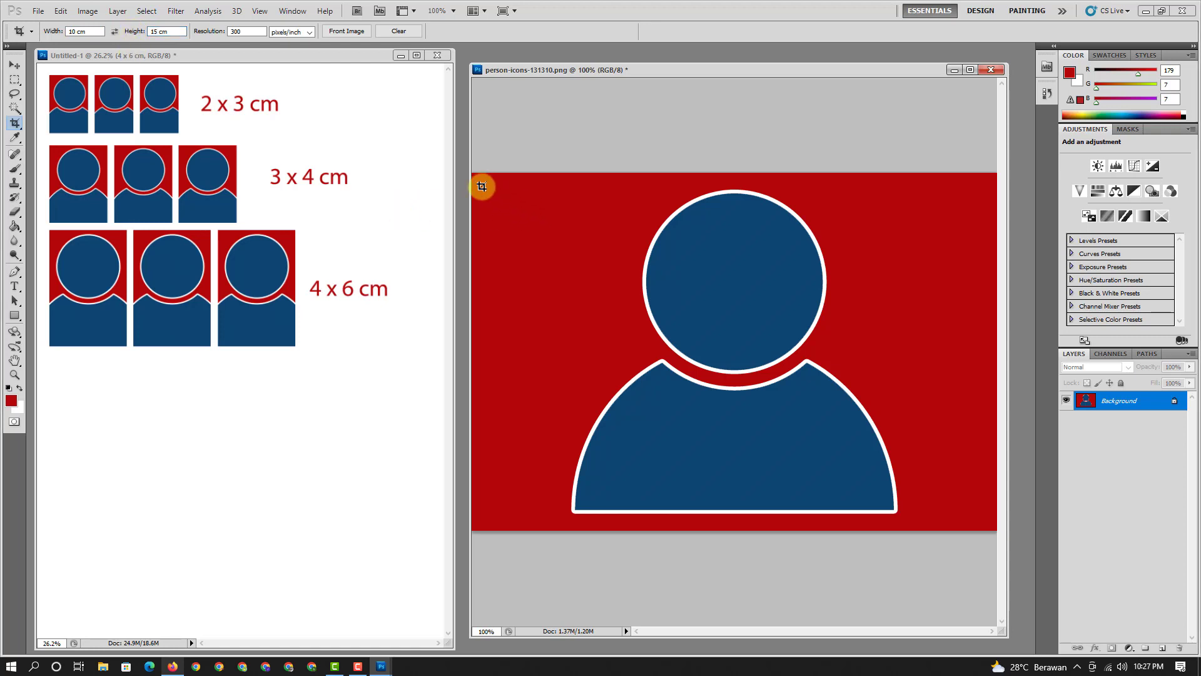
Step: Draw a crop box over the figure, then cancel the portrait-shaped crop
{"action": "left_click_drag", "start_coordinate": [492, 184], "coordinate": [947, 494]}
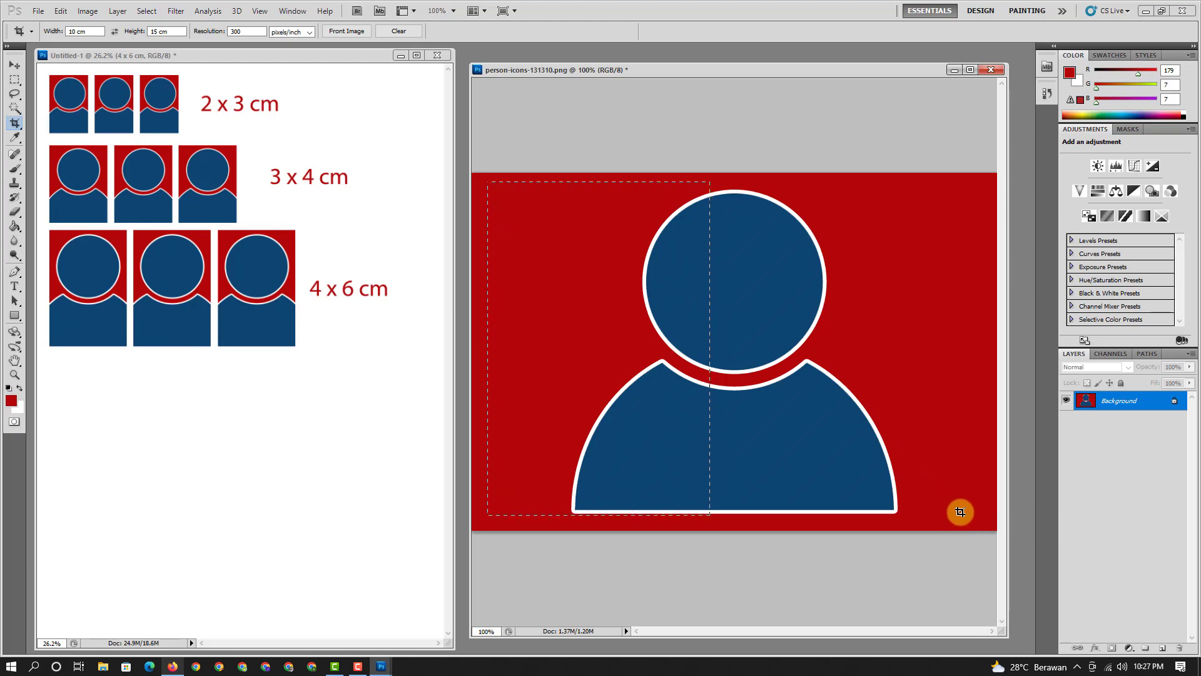
{"action": "left_click_drag", "start_coordinate": [947, 494], "coordinate": [952, 506]}
{"action": "left_click_drag", "start_coordinate": [689, 349], "coordinate": [794, 353]}
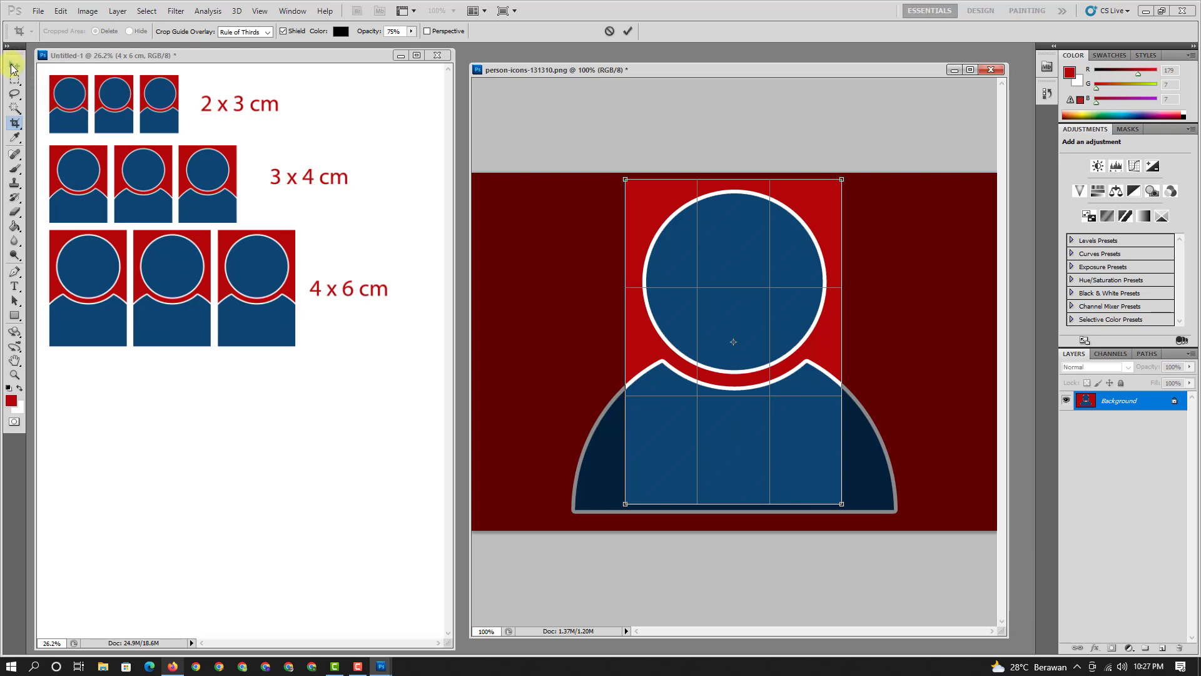
{"action": "key", "text": "Escape"}
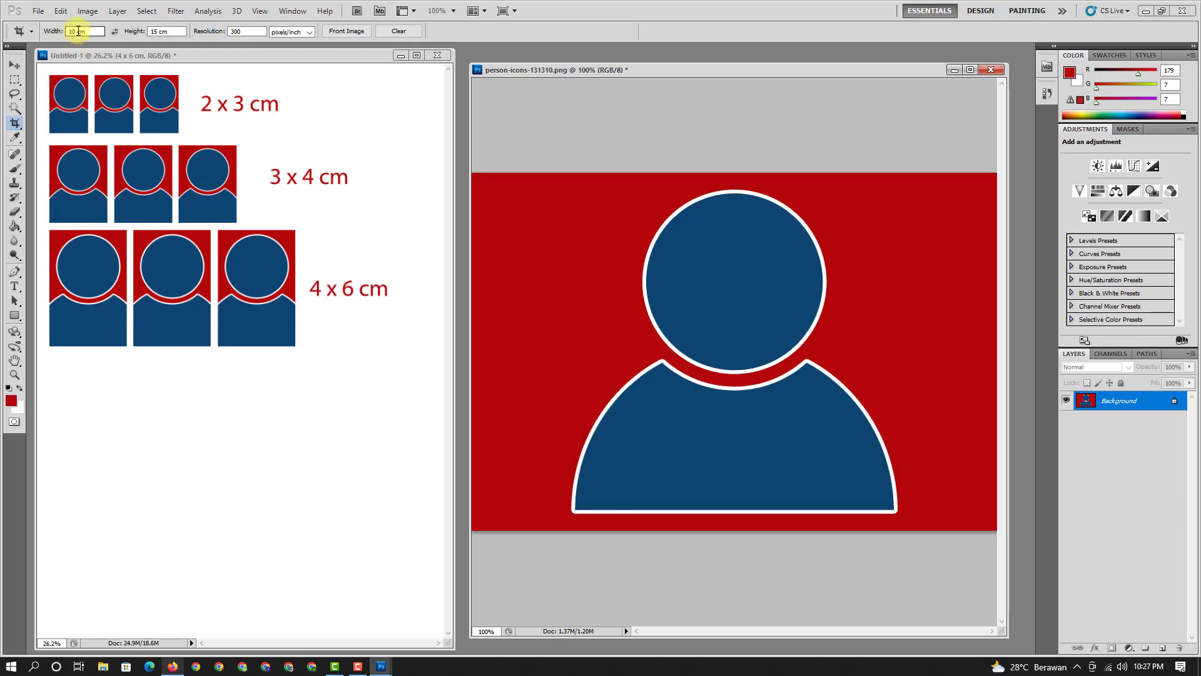
Step: Change the crop dimensions to 15 cm wide by 10 cm high
{"action": "left_click", "coordinate": [158, 31]}
{"action": "left_click", "coordinate": [75, 32]}
{"action": "double_click", "coordinate": [76, 31]}
{"action": "type", "text": "15"}
{"action": "left_click", "coordinate": [155, 32]}
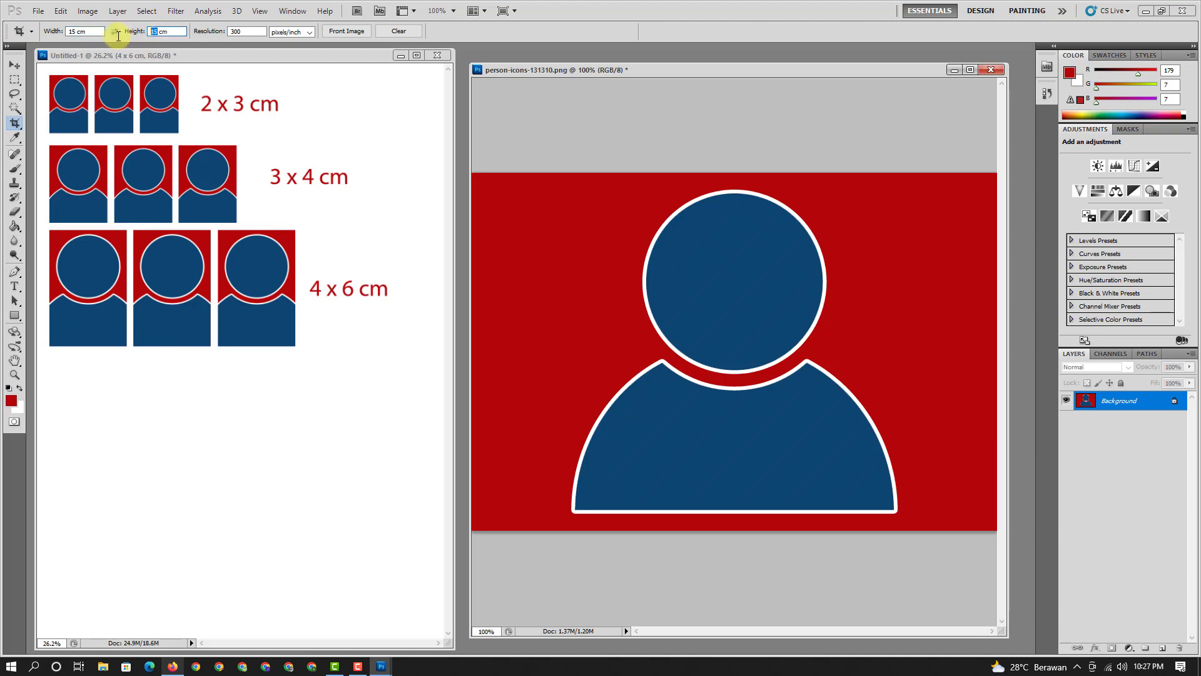
{"action": "type", "text": "10"}
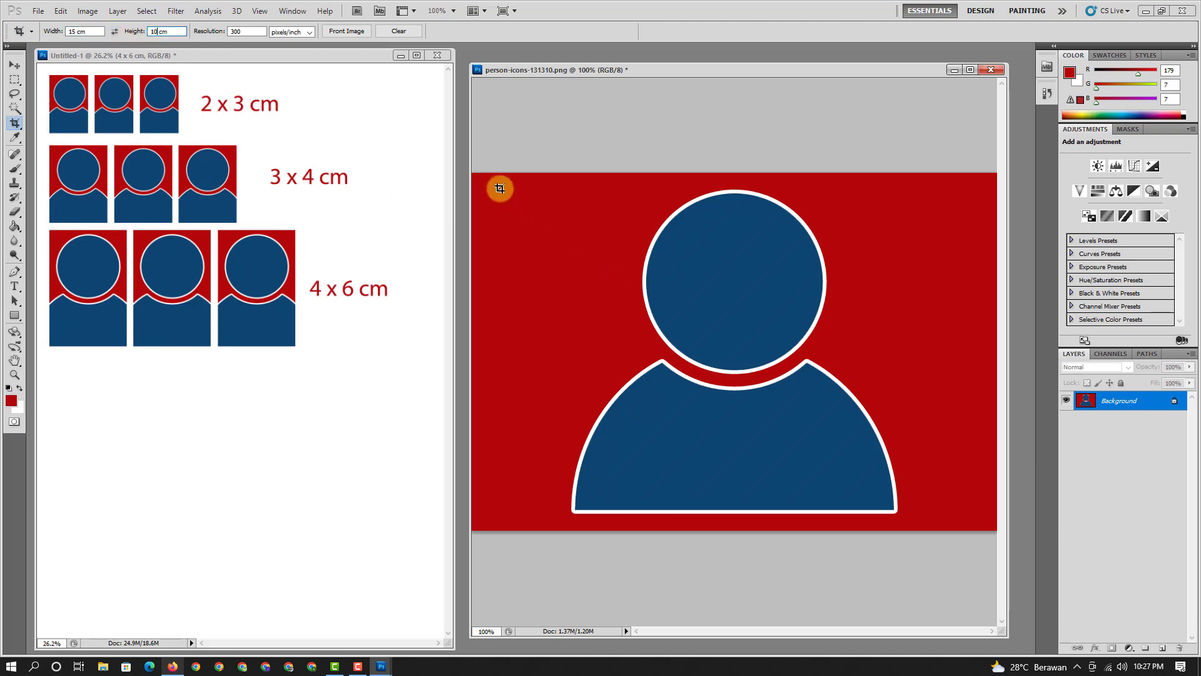
Step: Frame the figure with the landscape crop box, nudge it left, apply the crop and fit to screen
{"action": "left_click_drag", "start_coordinate": [500, 189], "coordinate": [980, 507]}
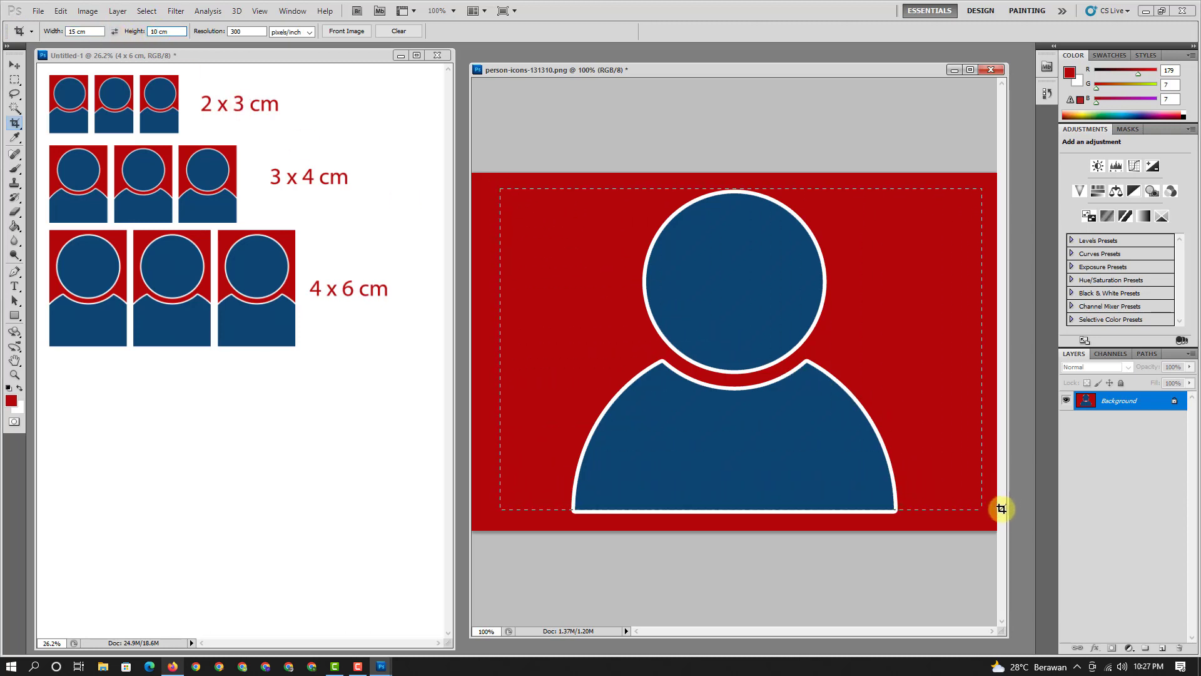
{"action": "left_click_drag", "start_coordinate": [849, 411], "coordinate": [849, 405]}
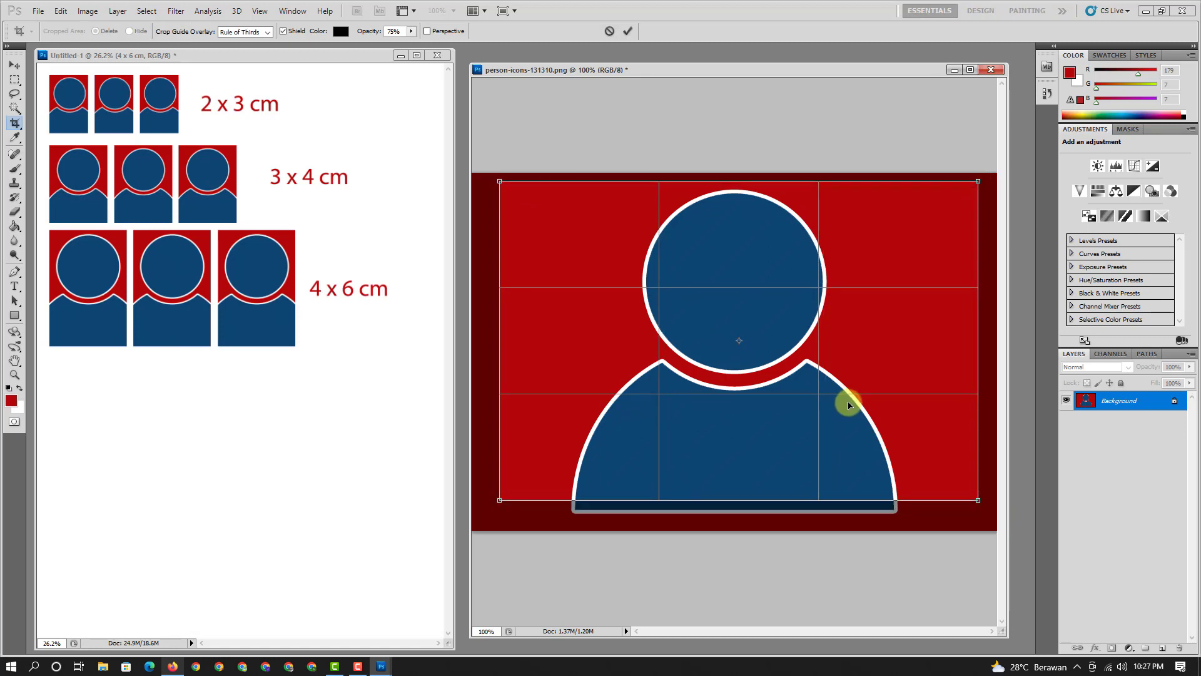
{"action": "key", "text": "Left"}
{"action": "key", "text": "Left"}
{"action": "key", "text": "Left"}
{"action": "key", "text": "Left"}
{"action": "key", "text": "Left"}
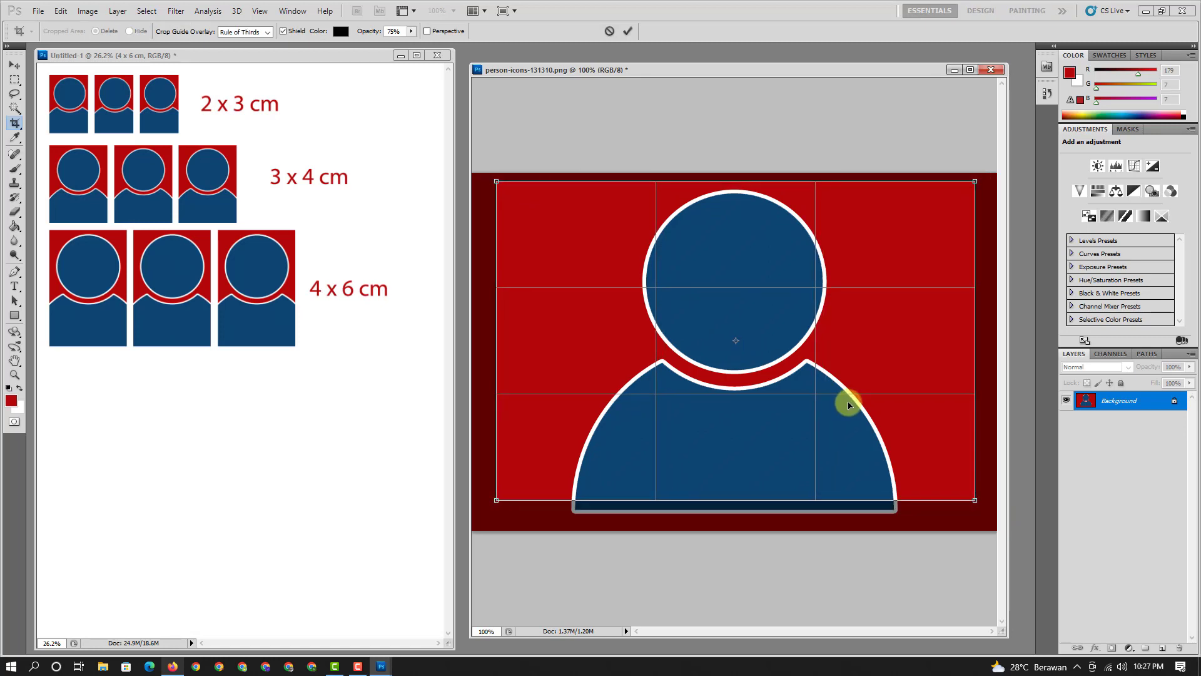
{"action": "key", "text": "Left"}
{"action": "key", "text": "Left"}
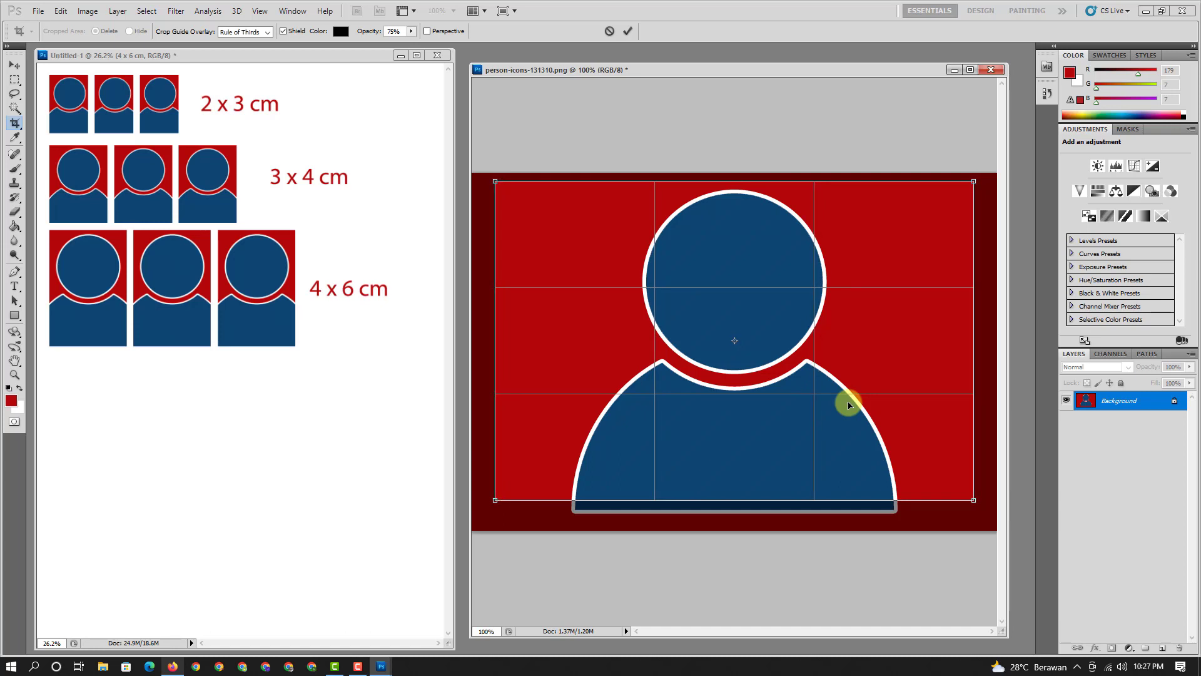
{"action": "key", "text": "Return"}
{"action": "key", "text": "ctrl+0"}
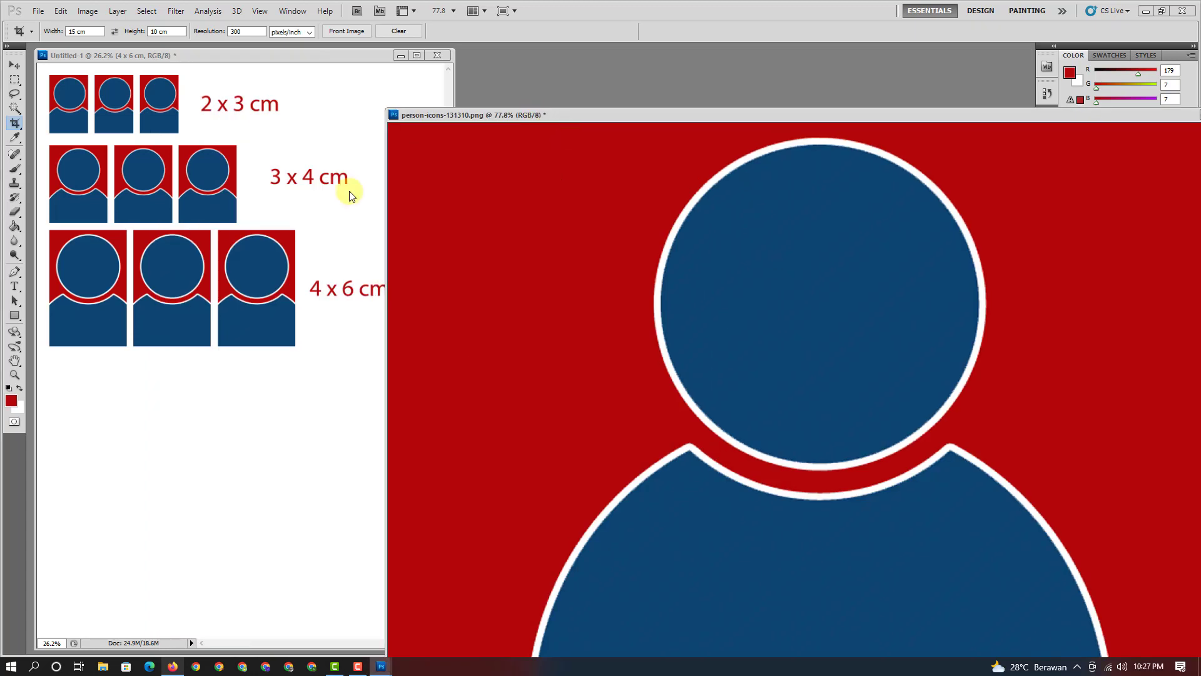
Step: Move the cropped postcard onto the A4 page below the 4 x 6 cm row, keeping the person-icons file open
{"action": "left_click", "coordinate": [19, 66]}
{"action": "mouse_move", "coordinate": [736, 407]}
{"action": "left_mouse_down"}
{"action": "mouse_move", "coordinate": [173, 482]}
{"action": "mouse_move", "coordinate": [202, 452]}
{"action": "left_mouse_up"}
{"action": "left_click", "coordinate": [711, 369]}
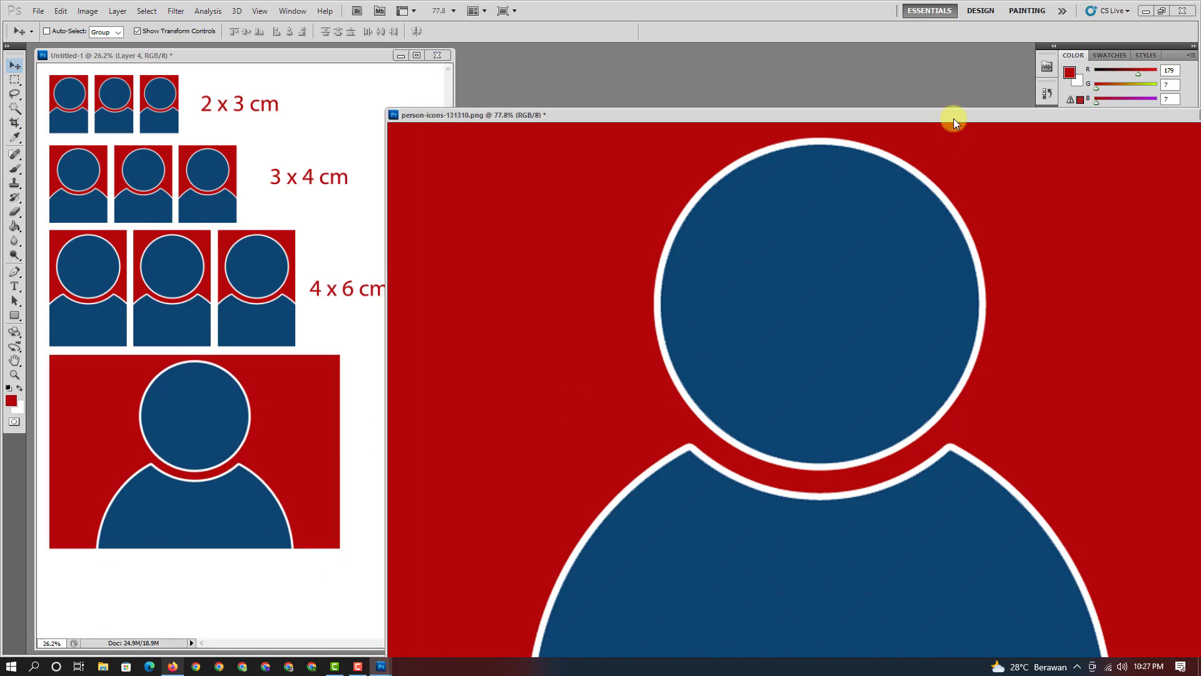
{"action": "left_click_drag", "start_coordinate": [951, 115], "coordinate": [748, 100]}
{"action": "left_click", "coordinate": [1037, 92]}
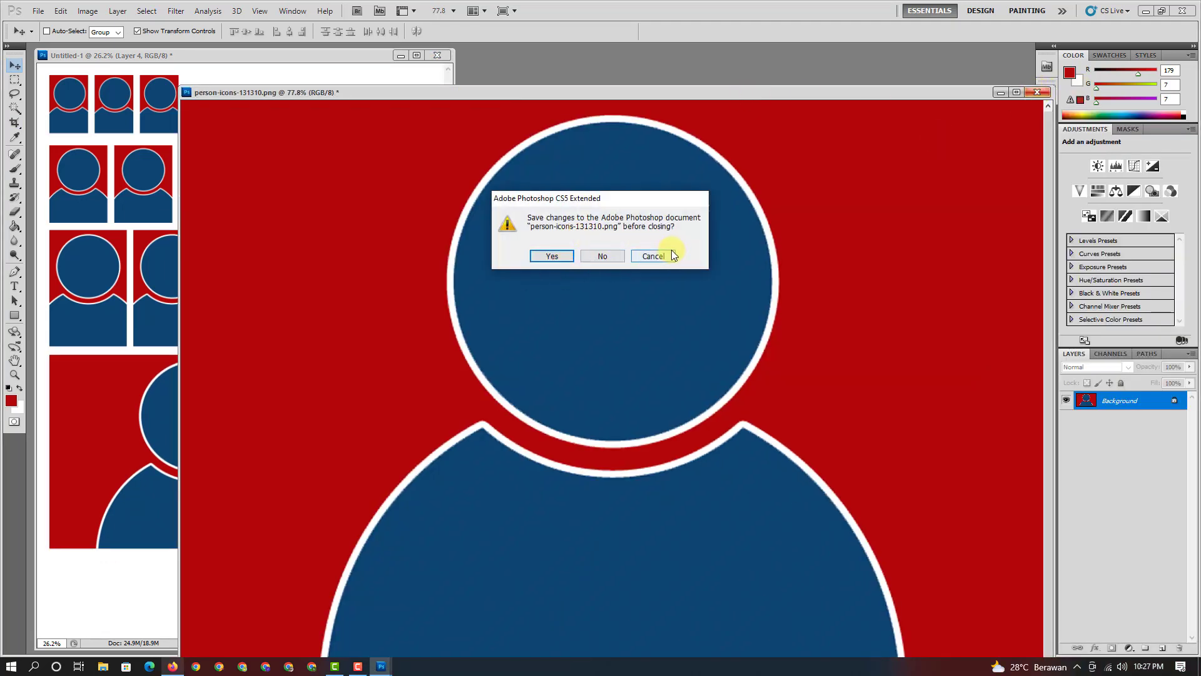
{"action": "left_click", "coordinate": [665, 255]}
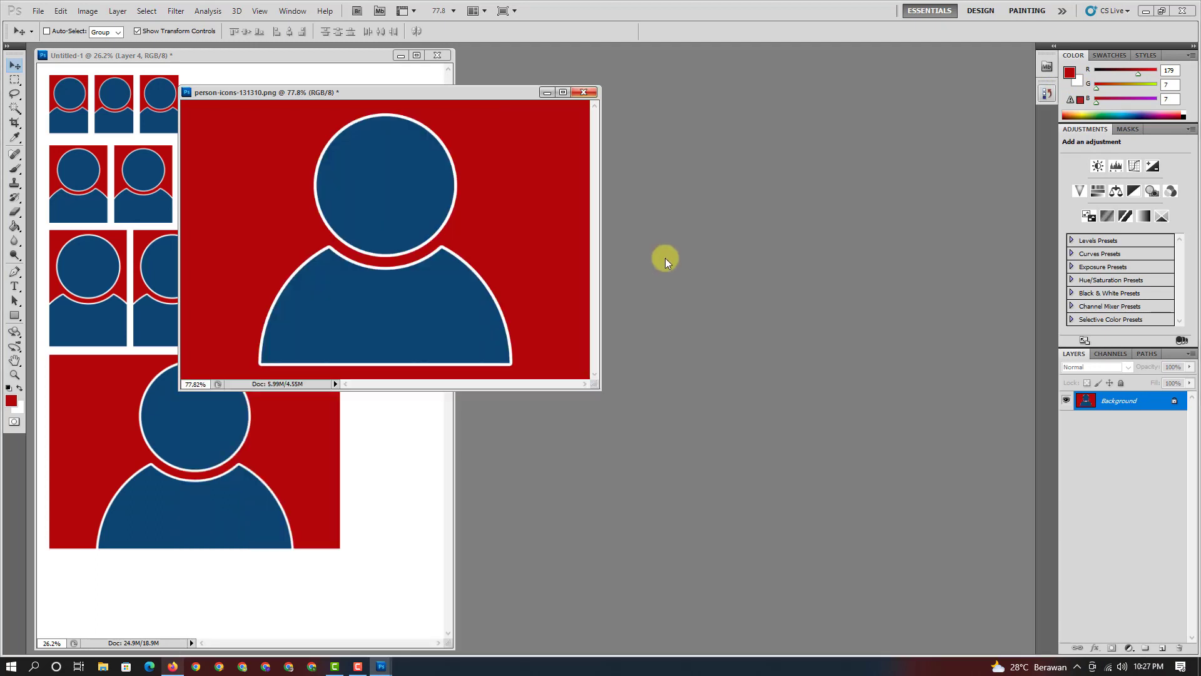
{"action": "key", "text": "ctrl+0"}
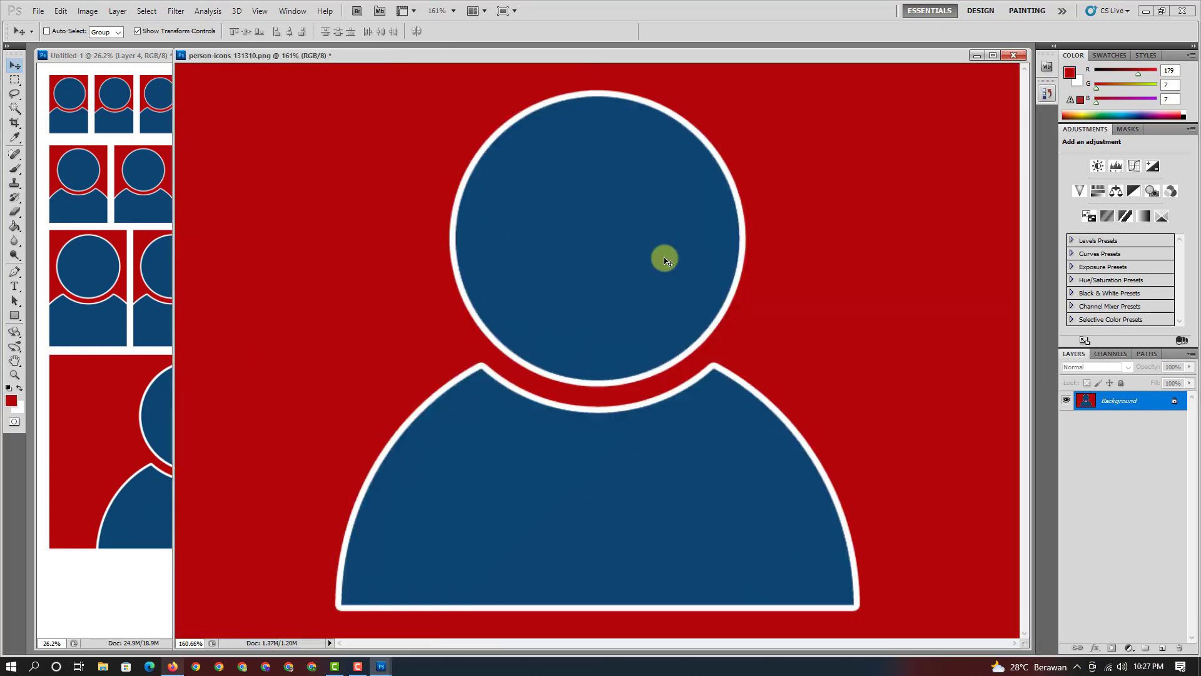
{"action": "left_click", "coordinate": [137, 55]}
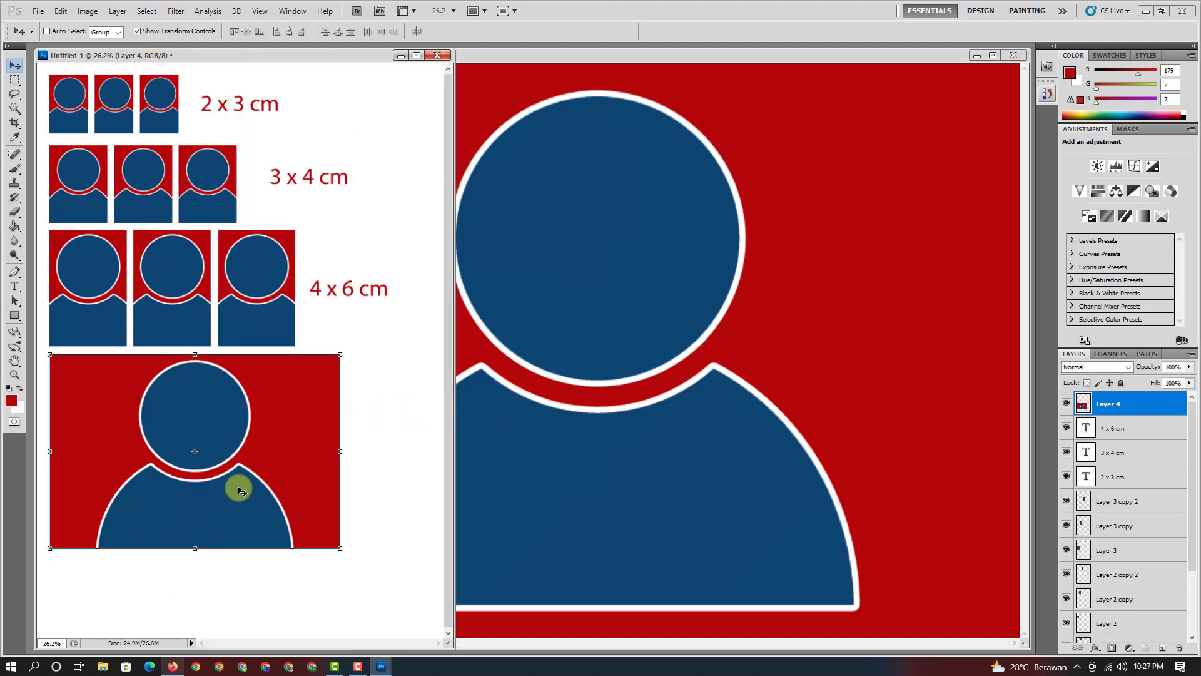
Step: Copy the 4 x 6 cm label below the postcard and retype it as '15 cm x 10 cm'
{"action": "right_click", "coordinate": [320, 291]}
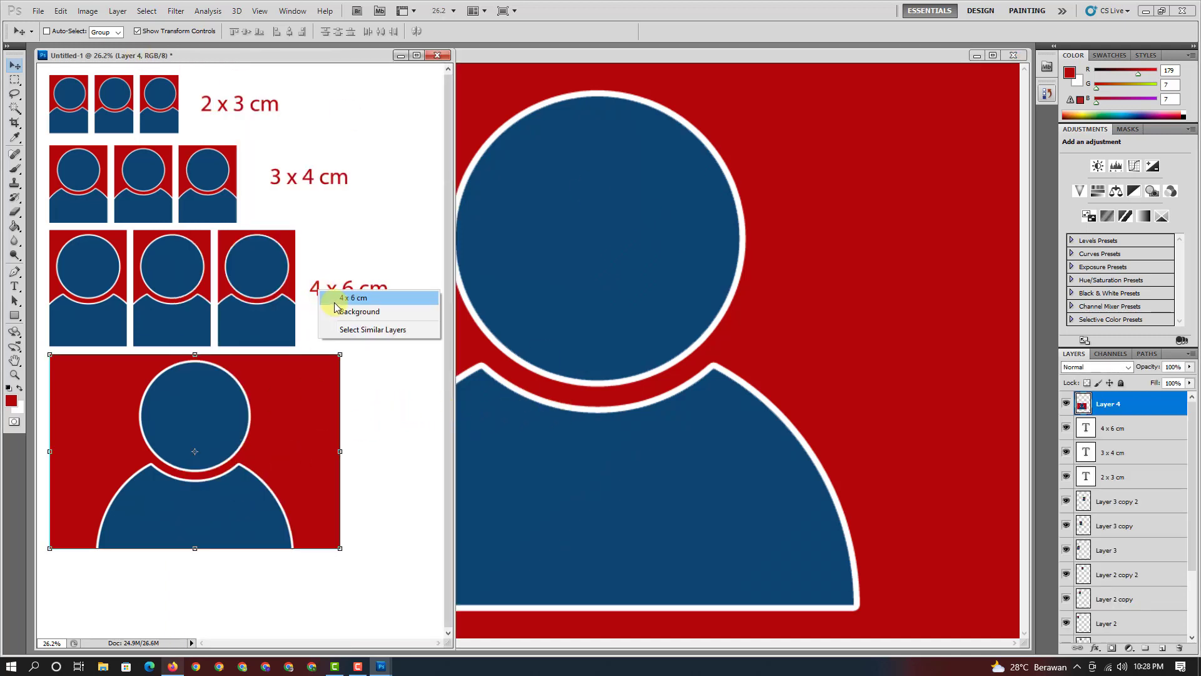
{"action": "left_click", "coordinate": [340, 298]}
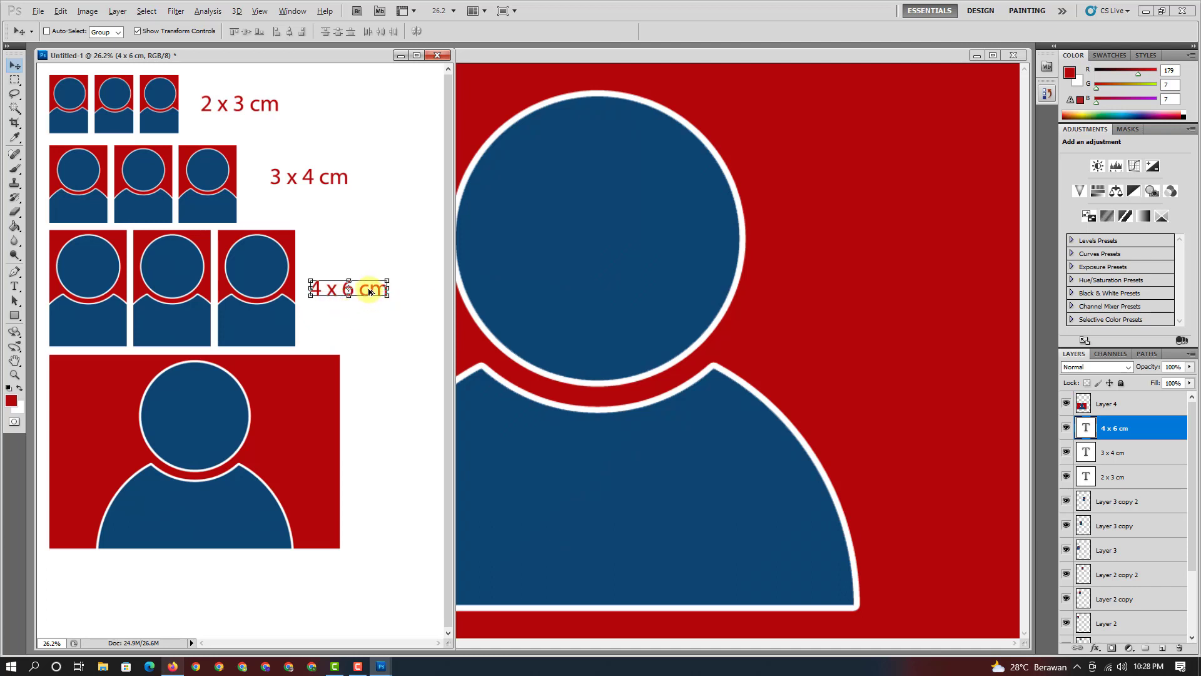
{"action": "mouse_move", "coordinate": [369, 292]}
{"action": "left_mouse_down"}
{"action": "mouse_move", "coordinate": [203, 575]}
{"action": "mouse_move", "coordinate": [305, 574]}
{"action": "left_mouse_up"}
{"action": "left_click", "coordinate": [13, 287]}
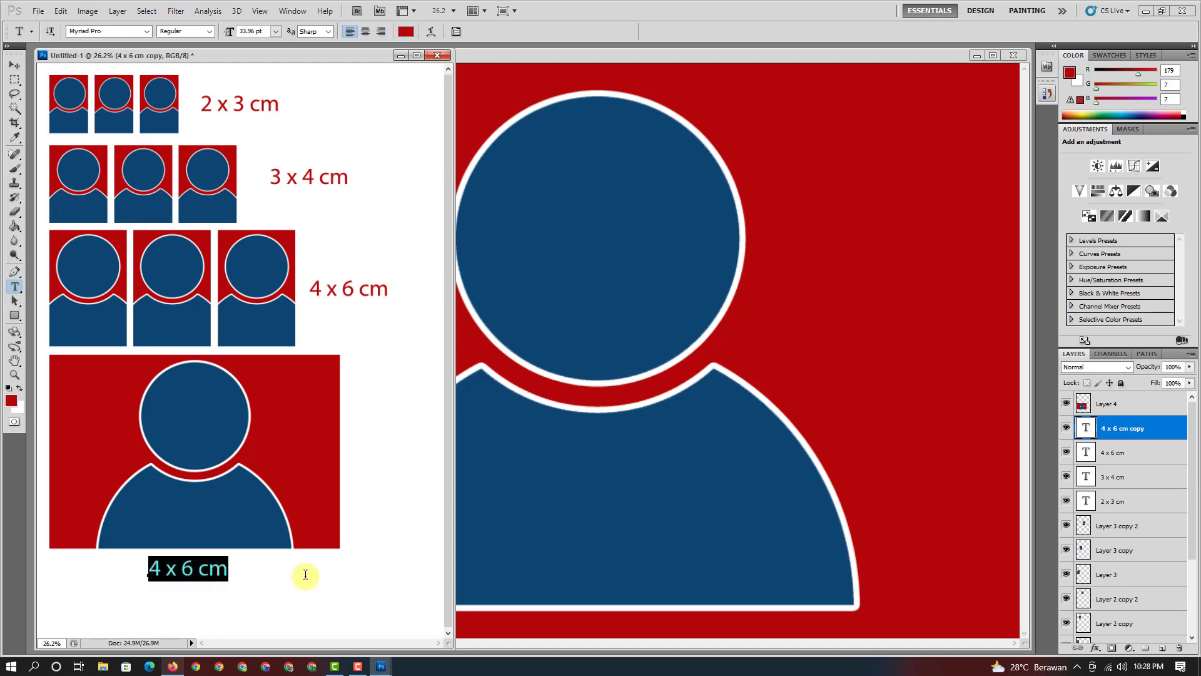
{"action": "type", "text": "15"}
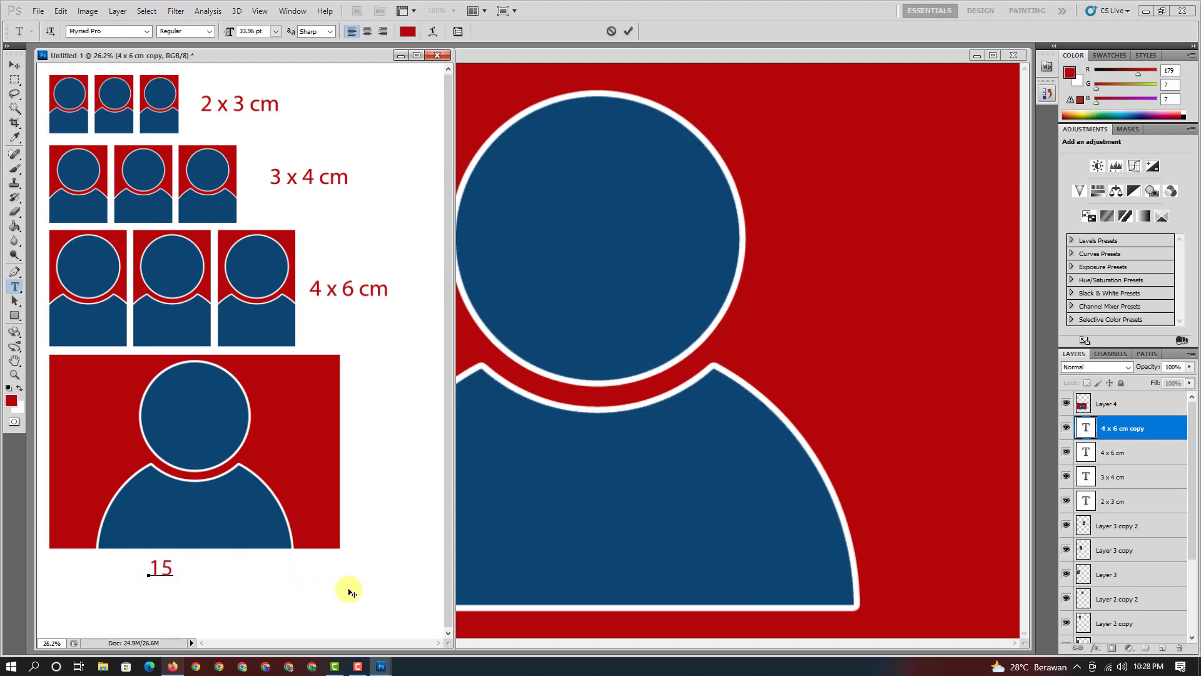
{"action": "type", "text": " cm x 1"}
{"action": "type", "text": "0 cm"}
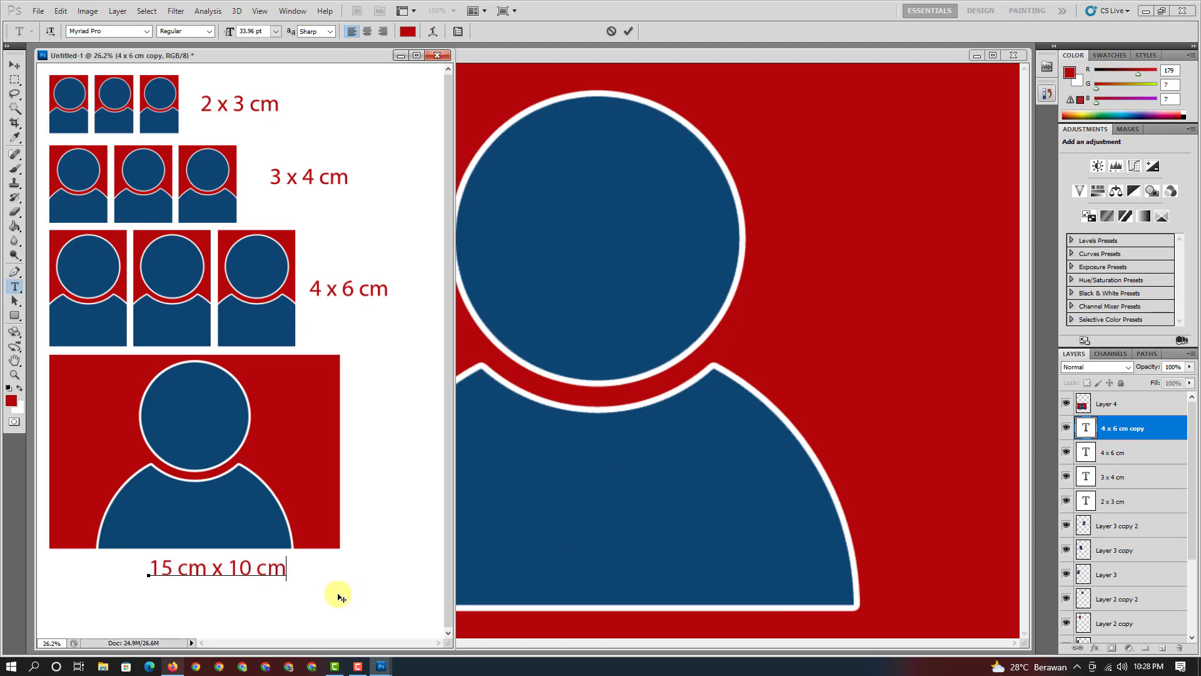
{"action": "left_click", "coordinate": [16, 125]}
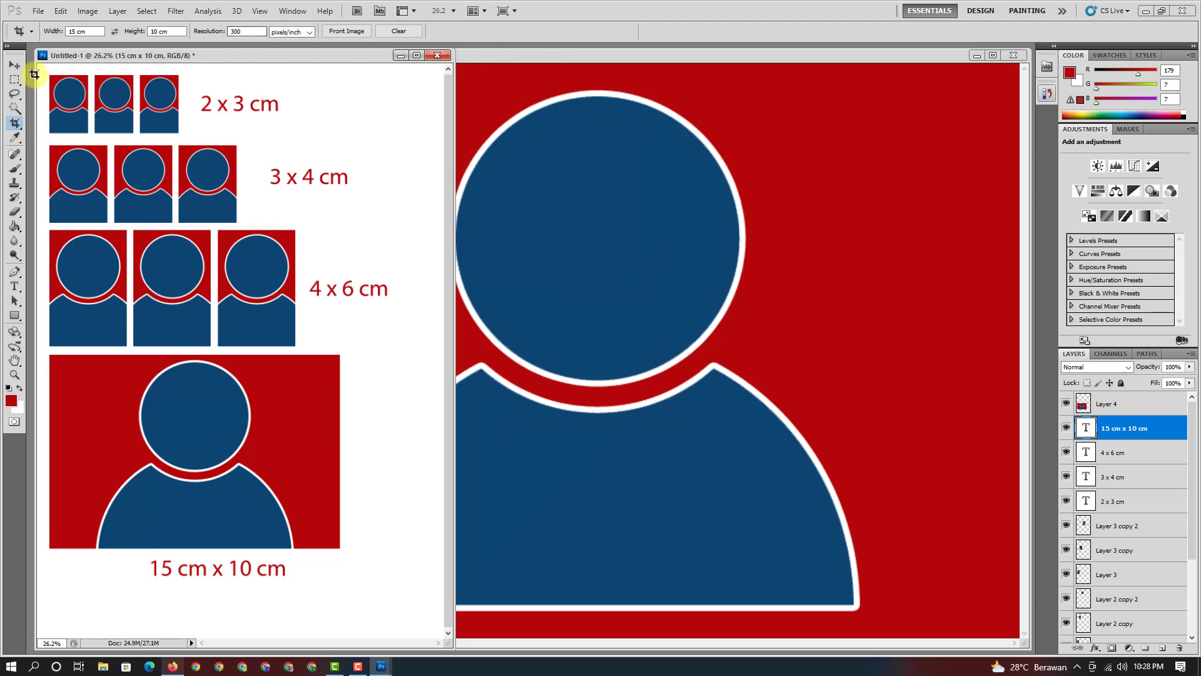
{"action": "left_click", "coordinate": [14, 65]}
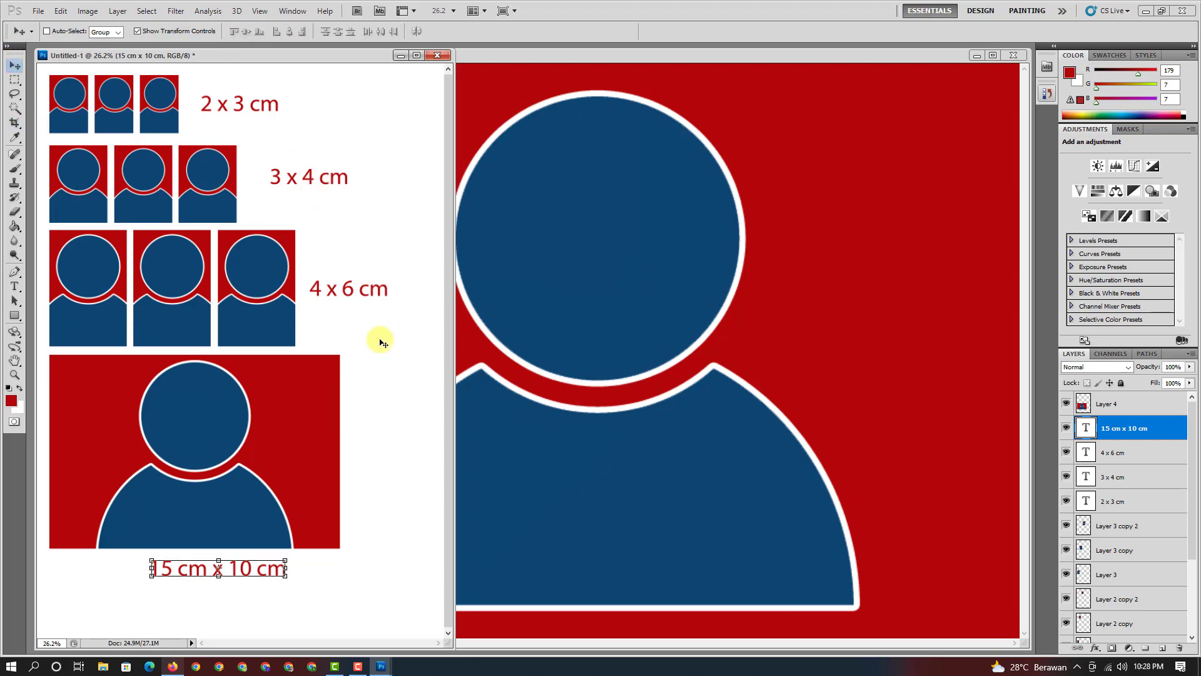